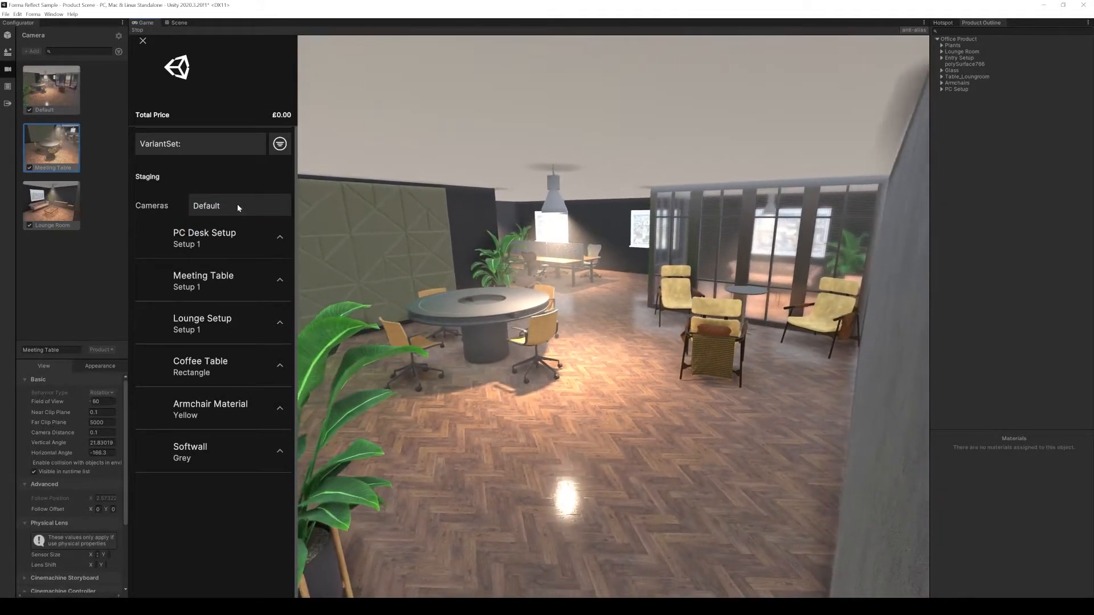
Preview the configurator's Lounge Room and Meeting Table cameras and return to the Default camera.
{"action": "left_click", "coordinate": [237, 203]}
{"action": "left_click", "coordinate": [221, 248]}
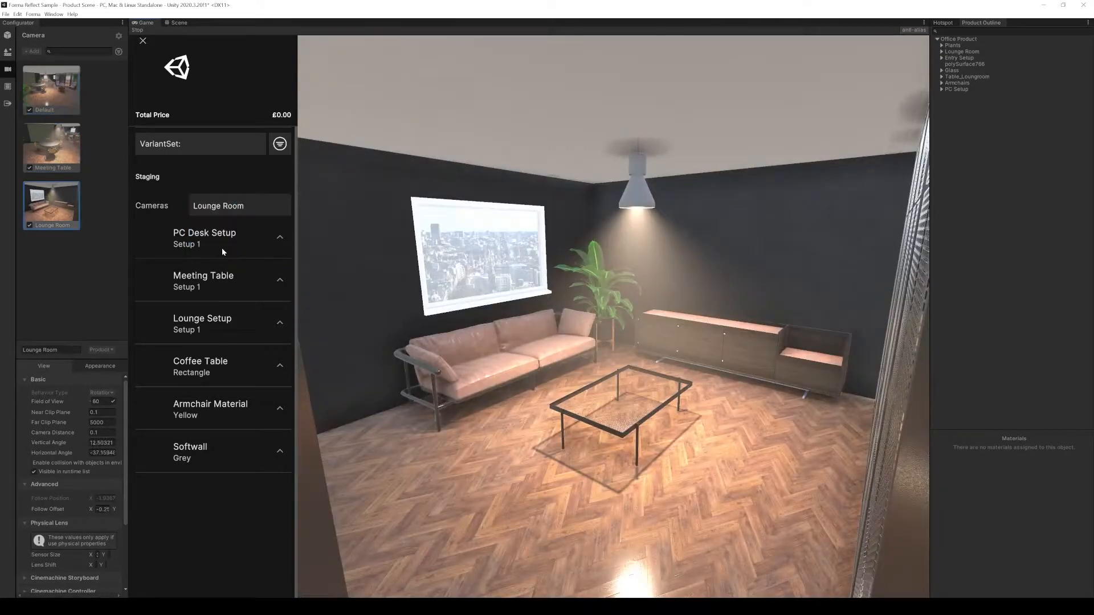
{"action": "left_click", "coordinate": [234, 212]}
{"action": "left_click", "coordinate": [236, 229]}
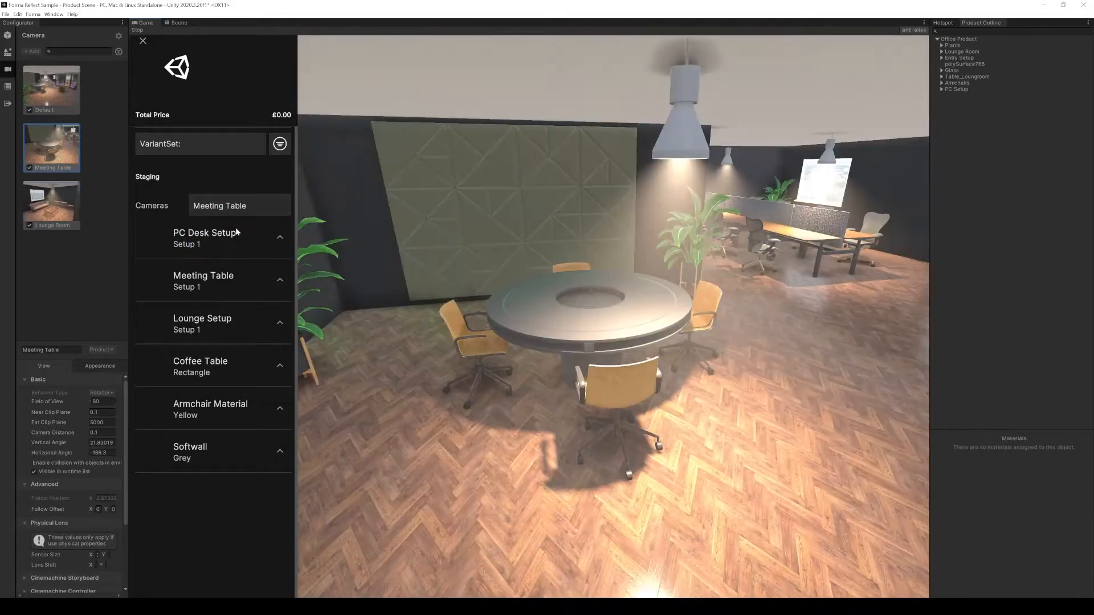
{"action": "left_click", "coordinate": [239, 210]}
{"action": "left_click", "coordinate": [241, 204]}
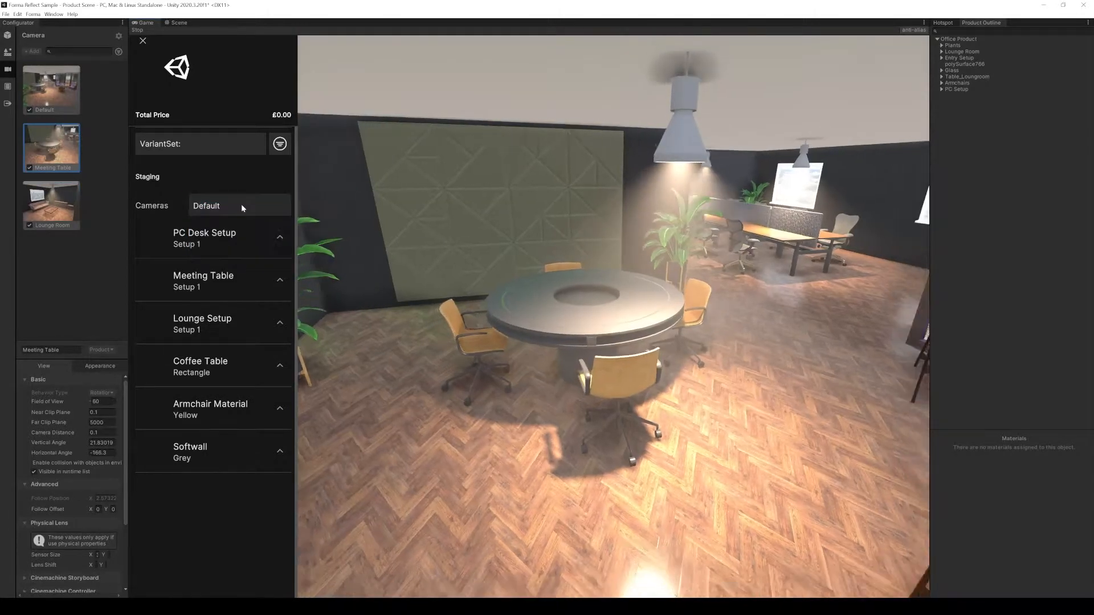
{"action": "left_click", "coordinate": [241, 204]}
{"action": "left_click", "coordinate": [238, 229]}
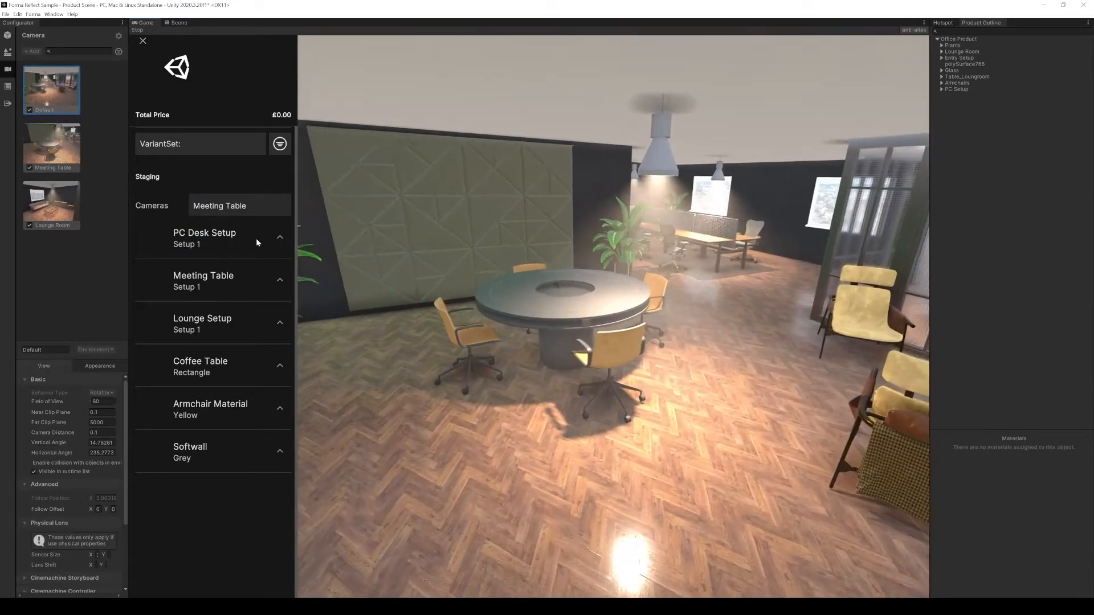
{"action": "left_click", "coordinate": [254, 207]}
{"action": "left_click", "coordinate": [252, 206]}
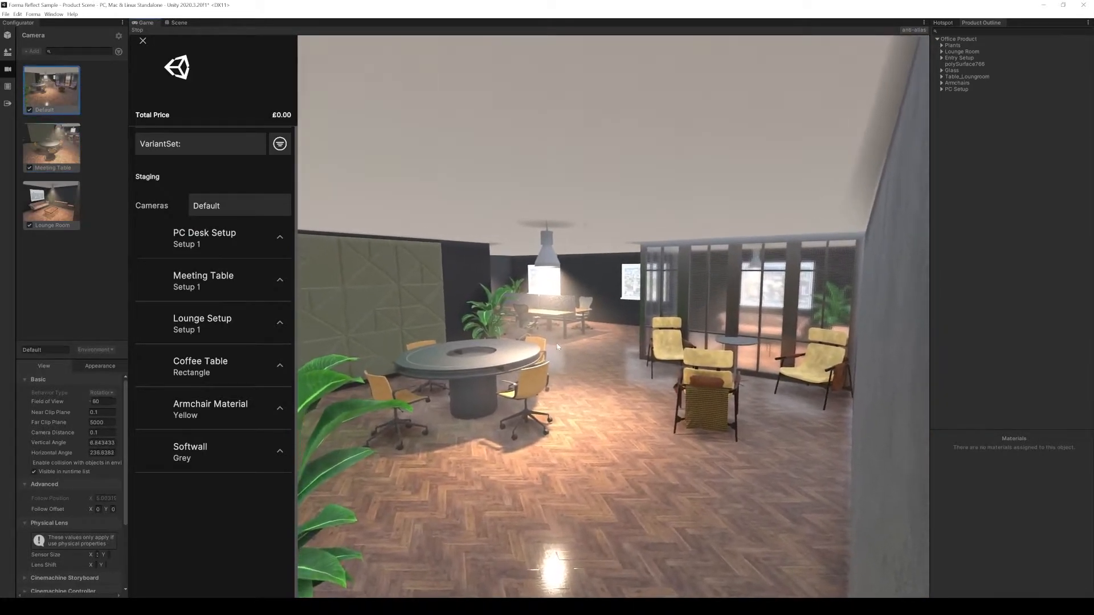
Try the Green and Orange variants of the Softwall and set it back to Grey.
{"action": "left_click", "coordinate": [282, 451]}
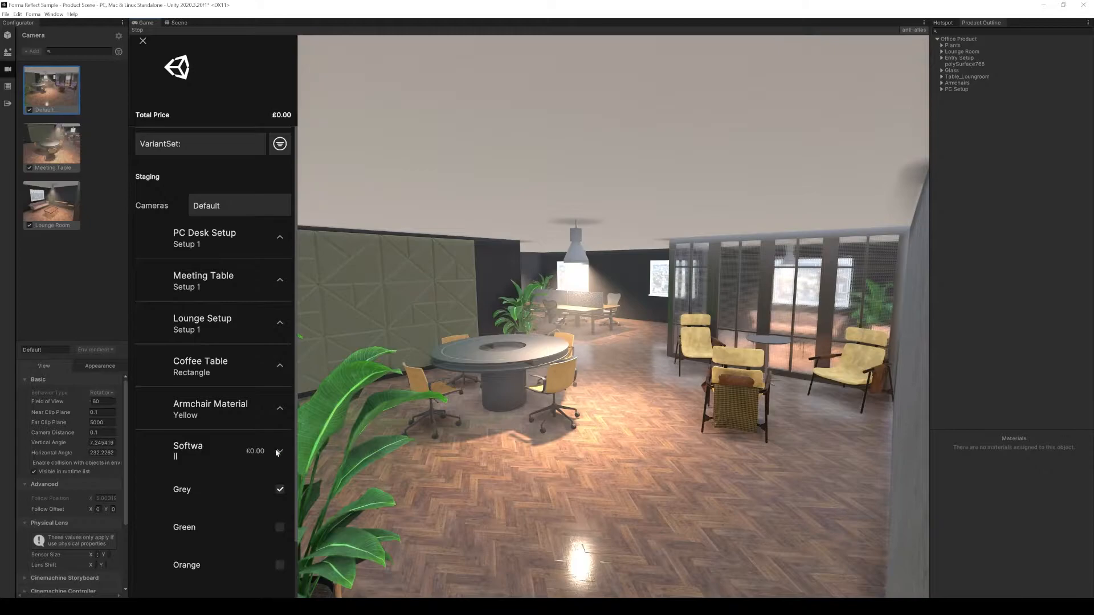
{"action": "scroll", "coordinate": [273, 450], "scroll_direction": "down", "scroll_amount": 1}
{"action": "left_click", "coordinate": [279, 463]}
{"action": "left_click", "coordinate": [279, 501]}
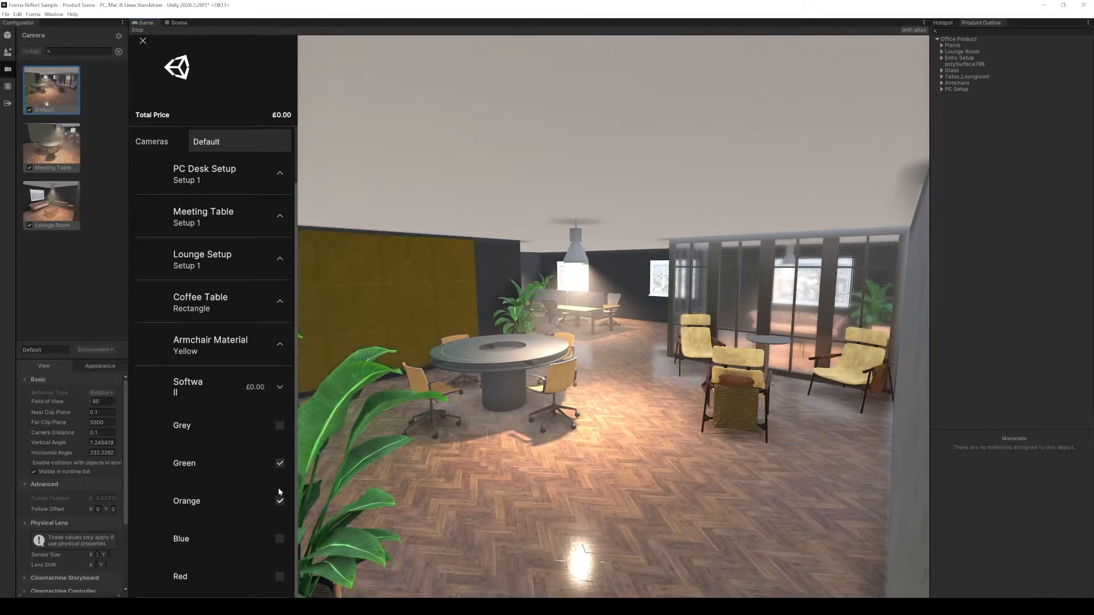
{"action": "left_click", "coordinate": [279, 425]}
{"action": "left_click", "coordinate": [278, 385]}
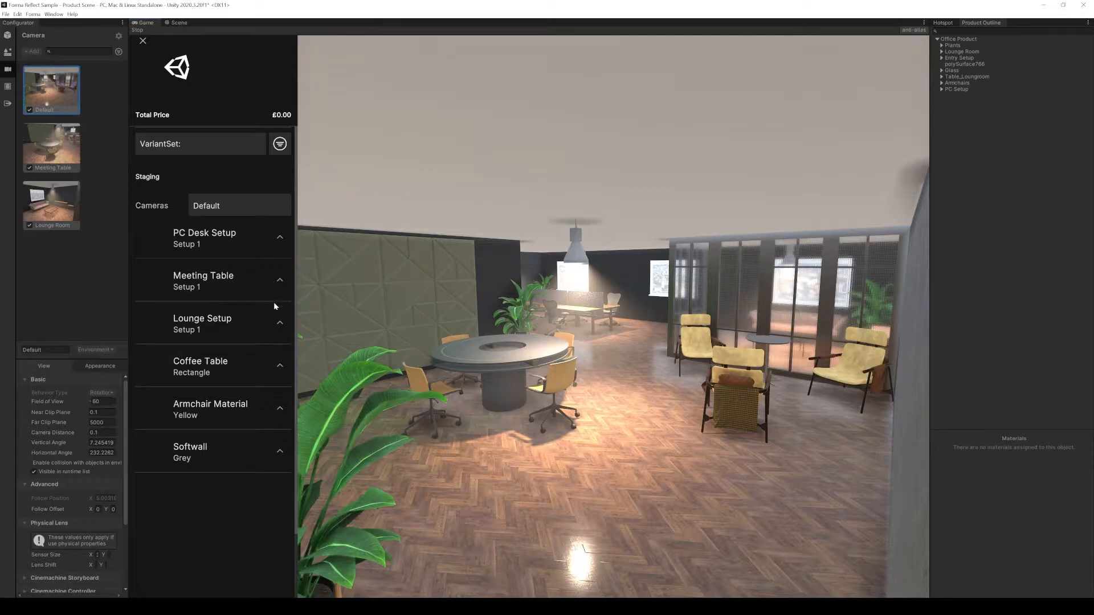
Try Setup 2 for the PC Desk Setup variant set and switch back to Setup 1.
{"action": "left_click", "coordinate": [279, 237]}
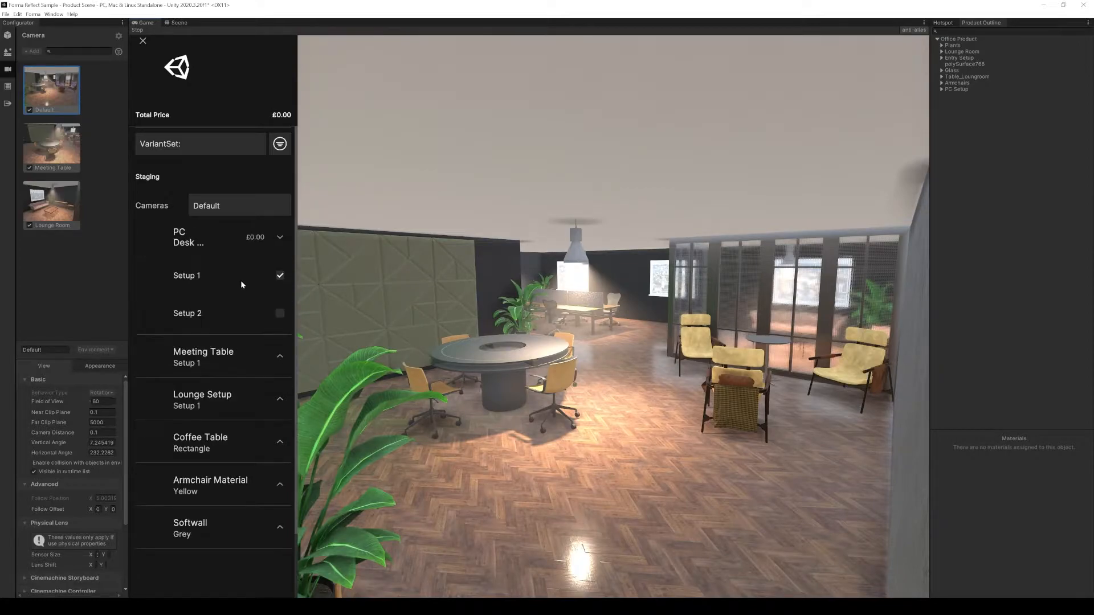
{"action": "left_click", "coordinate": [280, 313]}
{"action": "left_click", "coordinate": [280, 276]}
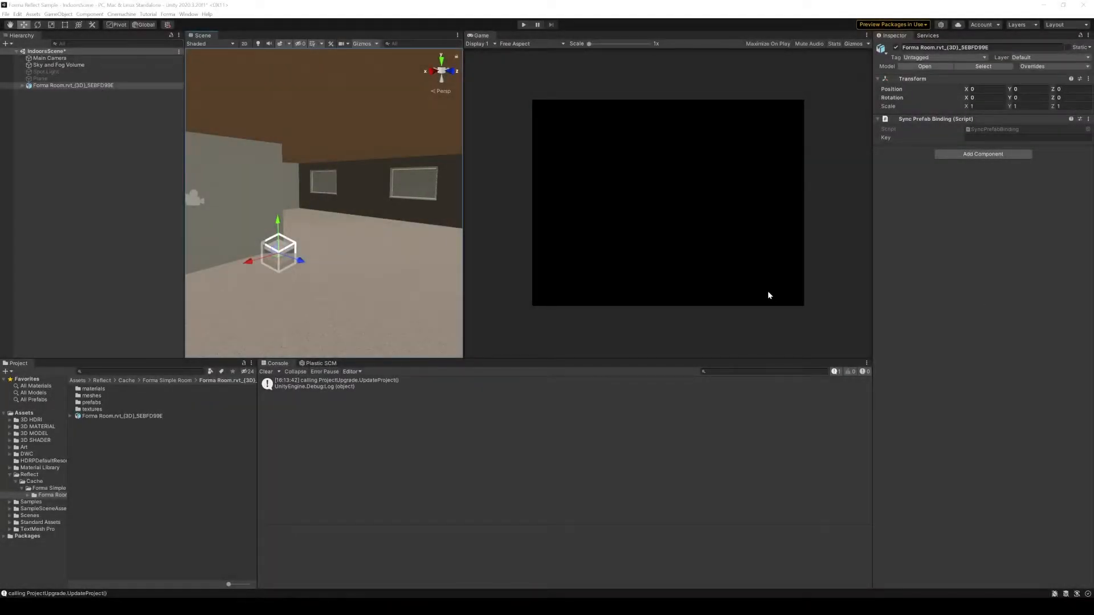
Delete the Spot Light, the Plane and the Main Camera from IndoorsScene.
{"action": "mouse_move", "coordinate": [373, 607]}
{"action": "left_click", "coordinate": [149, 232]}
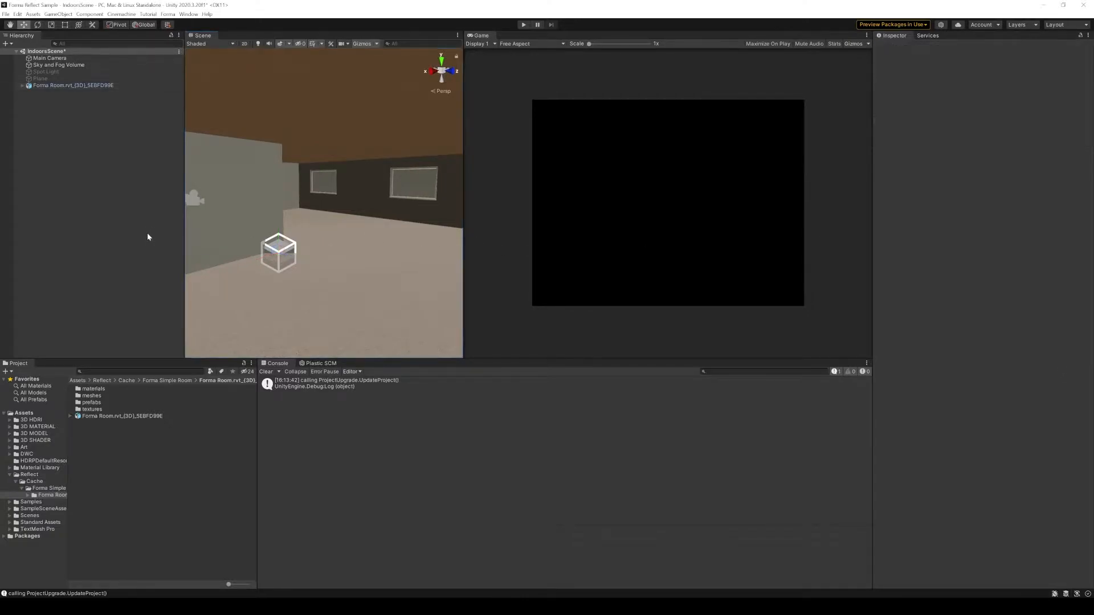
{"action": "left_click", "coordinate": [41, 77]}
{"action": "left_click", "coordinate": [42, 71], "text": "ctrl"}
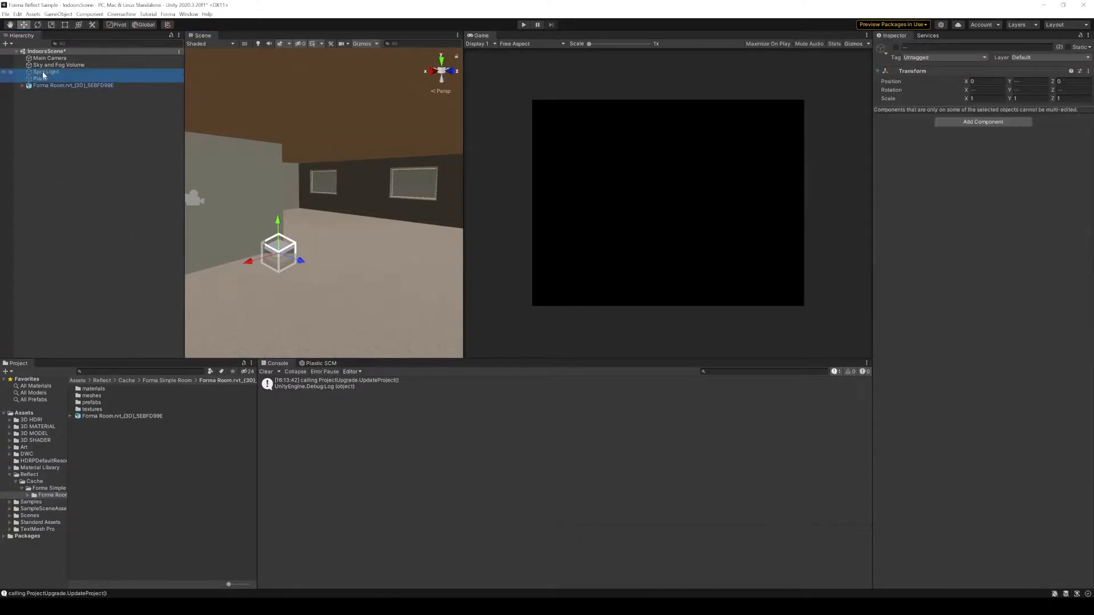
{"action": "key", "text": "Delete"}
{"action": "left_click", "coordinate": [47, 59]}
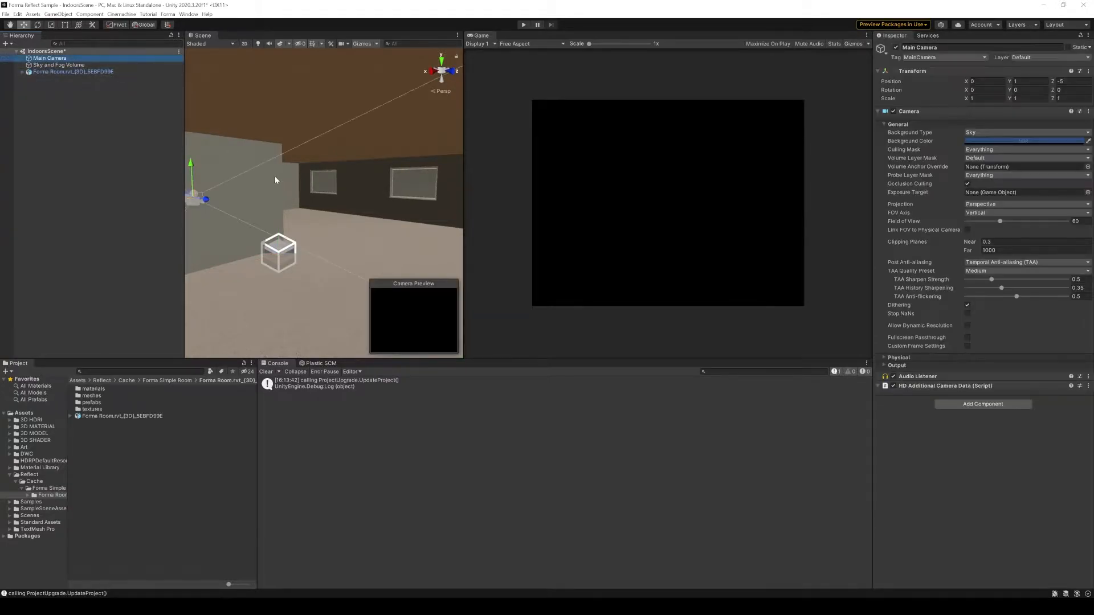
{"action": "key", "text": "Delete"}
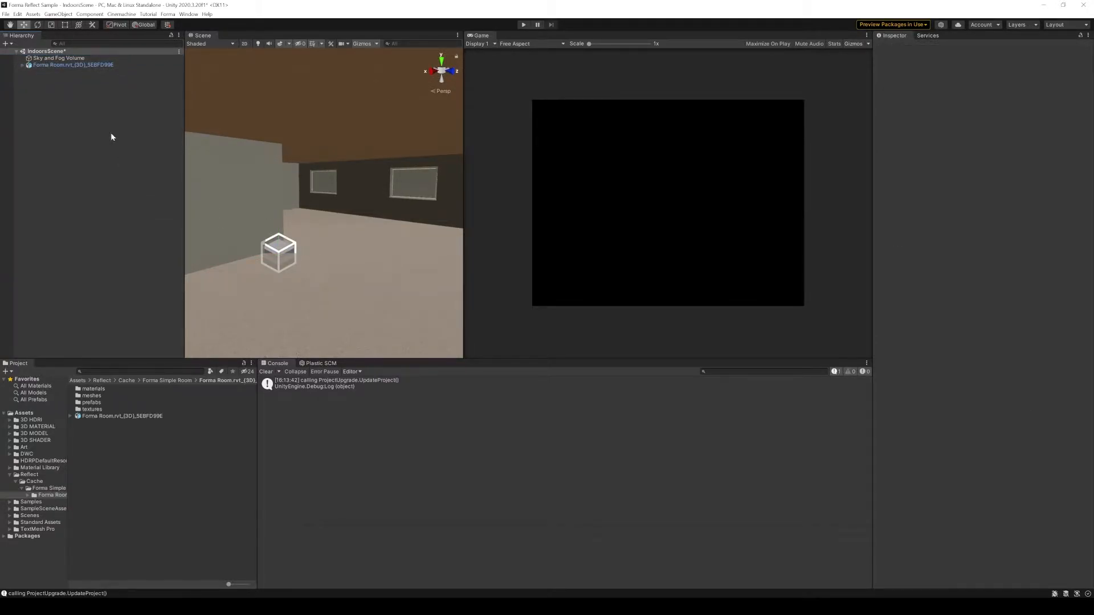
Set the Sky and Fog Volume's Visual Environment to HDRI Sky with Dynamic ambient mode.
{"action": "left_click", "coordinate": [69, 59]}
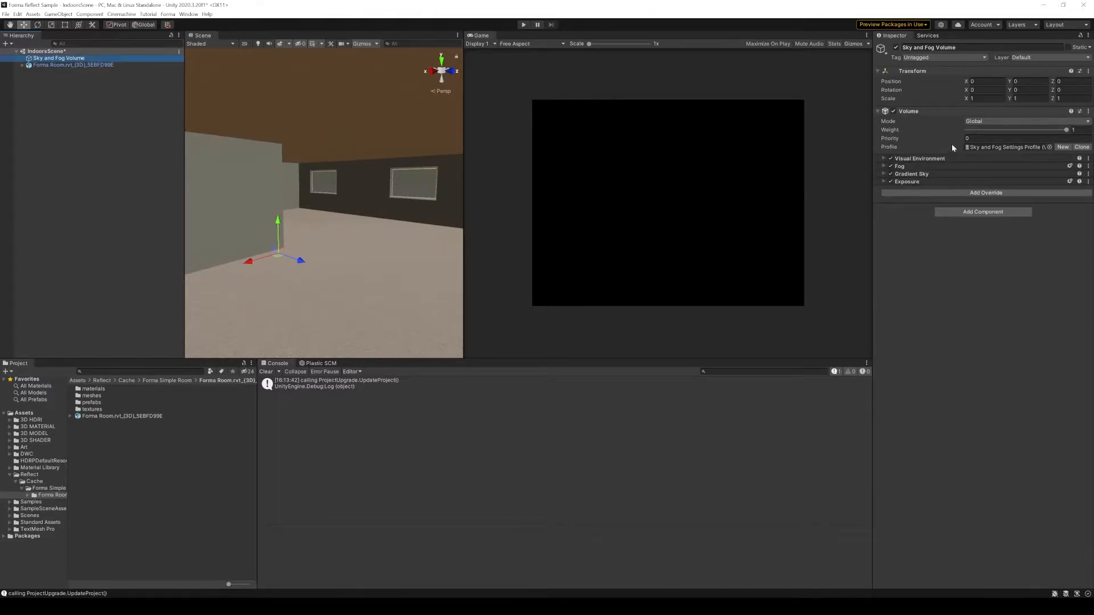
{"action": "left_click", "coordinate": [883, 158]}
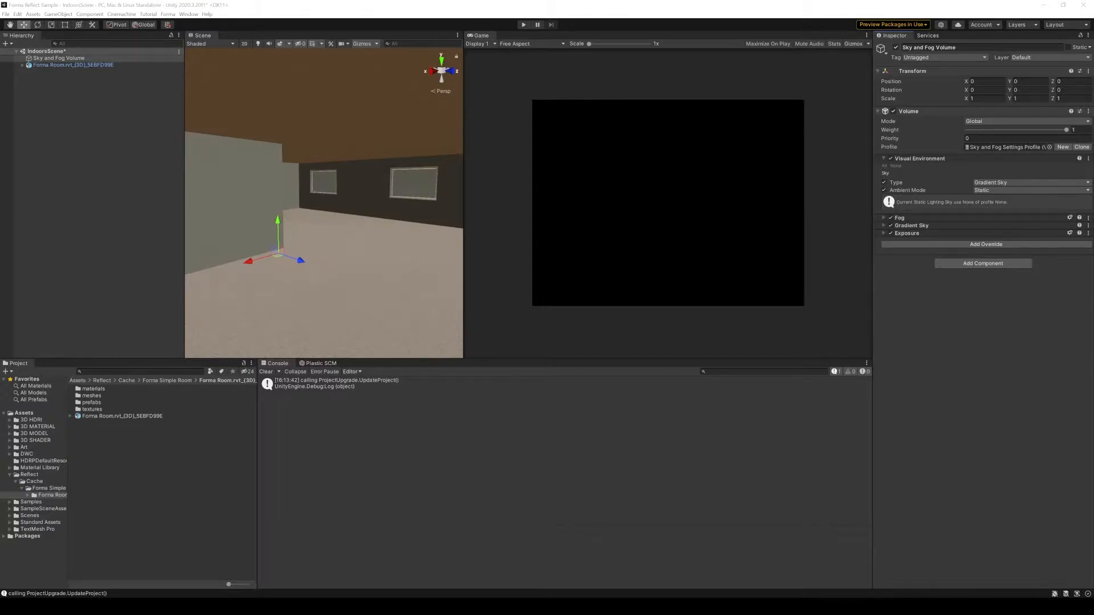
{"action": "left_click", "coordinate": [1010, 183]}
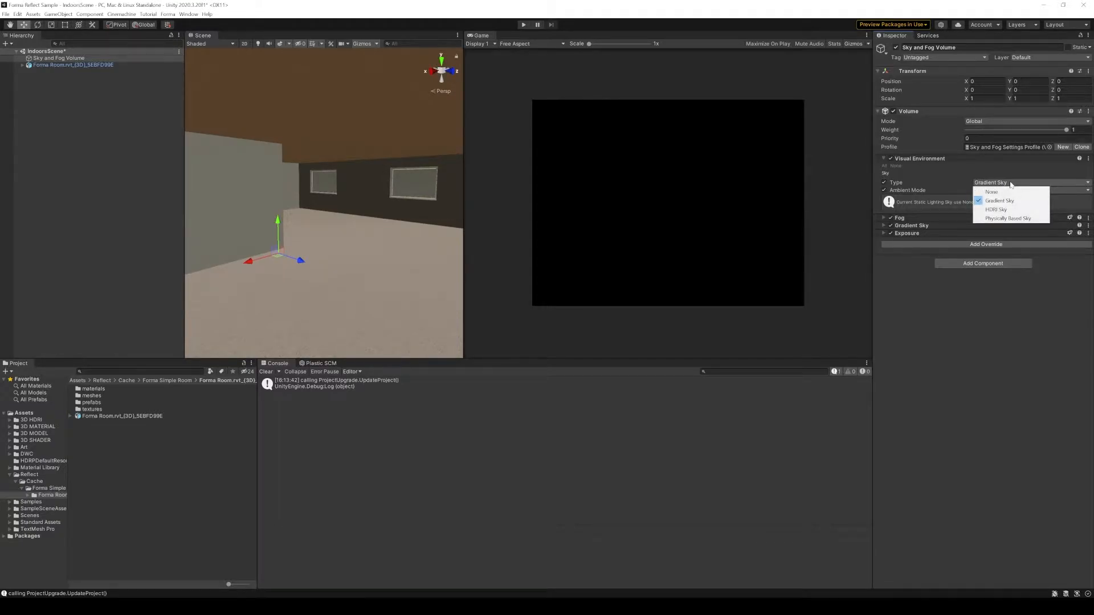
{"action": "left_click", "coordinate": [1003, 211]}
{"action": "left_click", "coordinate": [990, 190]}
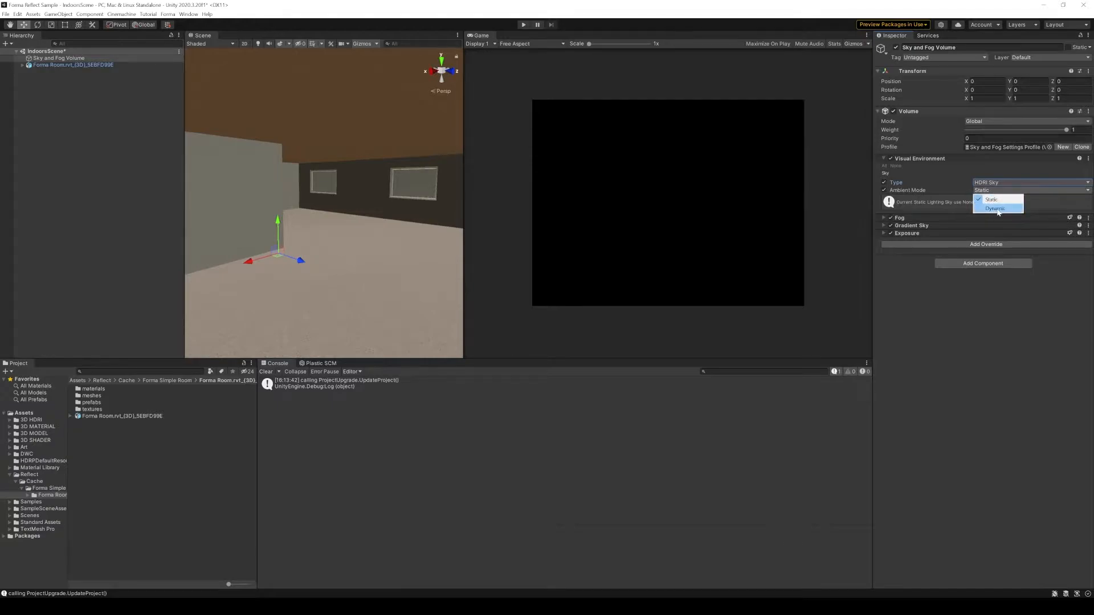
{"action": "left_click", "coordinate": [1005, 210]}
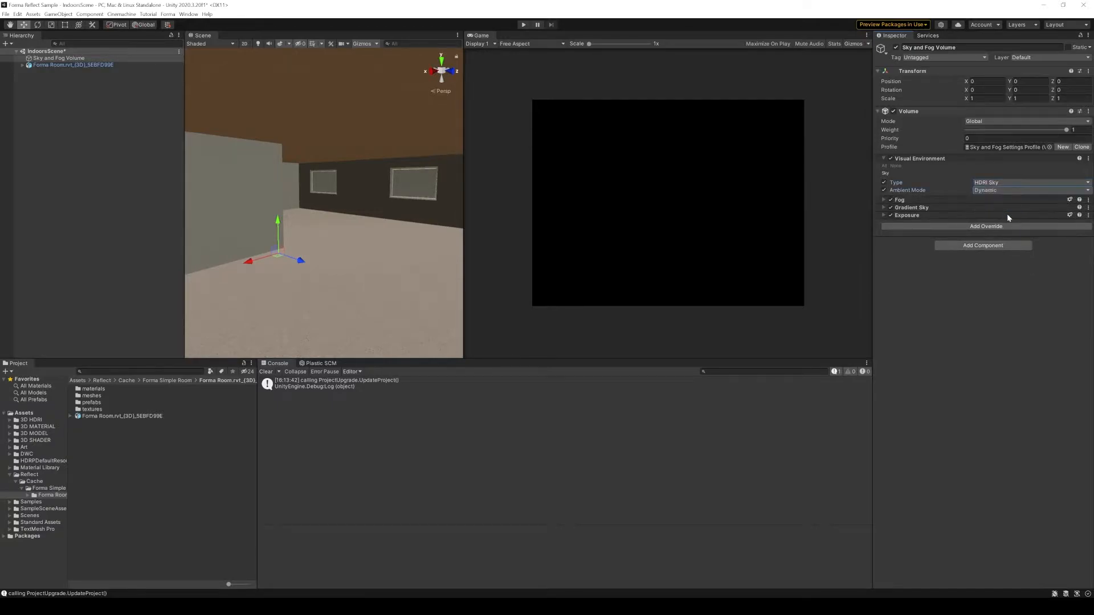
Override the Sky and Fog Volume's fog with an attenuation distance of 750 and a max fog distance of 500.
{"action": "left_click", "coordinate": [883, 201]}
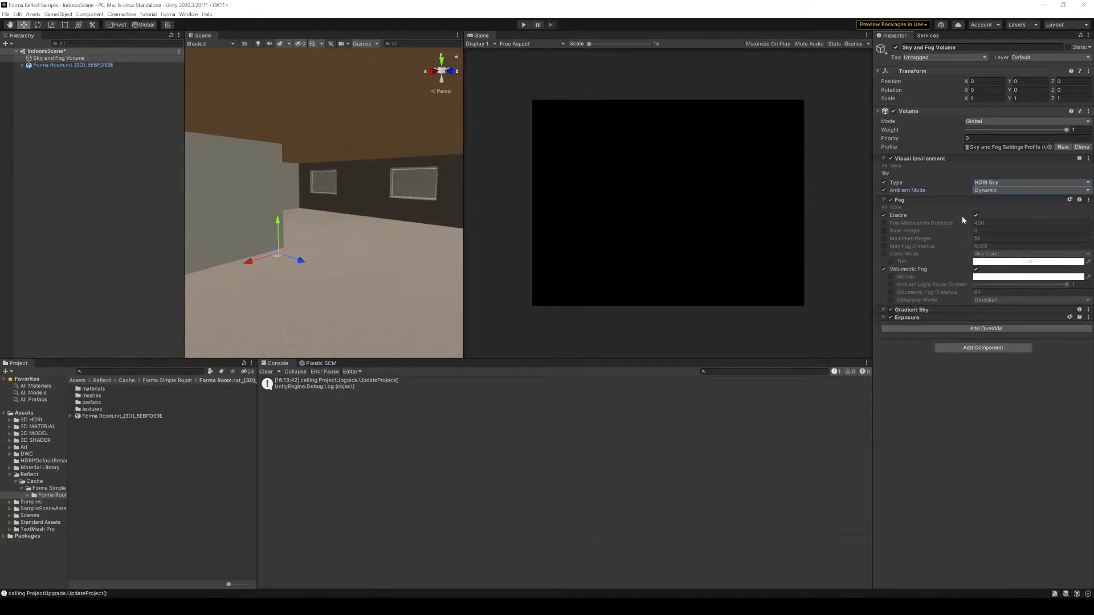
{"action": "left_click", "coordinate": [883, 223]}
{"action": "left_click", "coordinate": [978, 223]}
{"action": "type", "text": "750"}
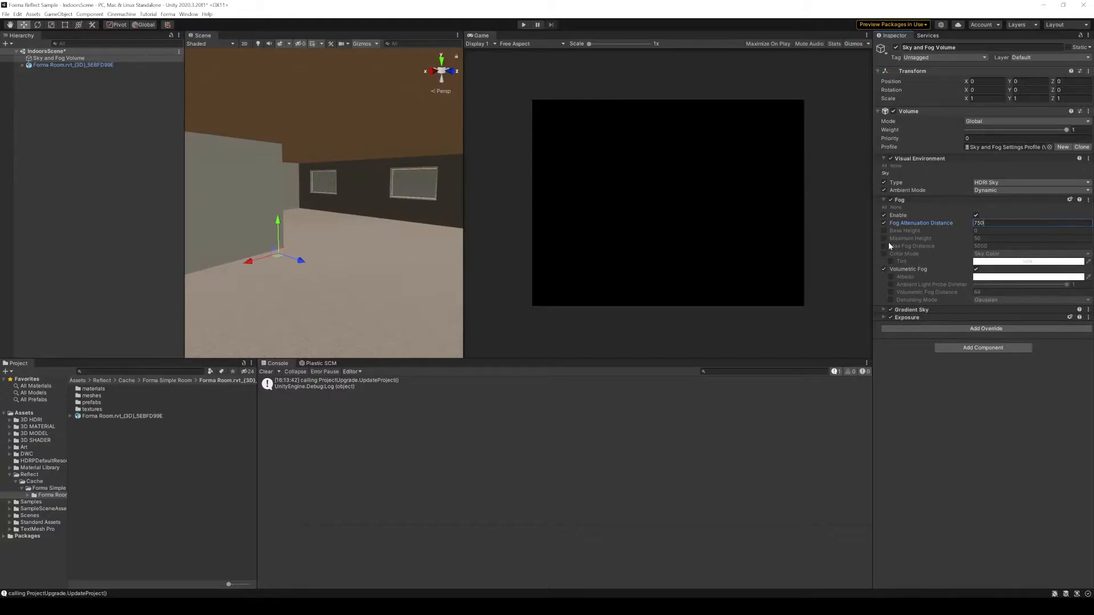
{"action": "left_click", "coordinate": [882, 245]}
{"action": "left_click", "coordinate": [979, 245]}
{"action": "key", "text": "BackSpace"}
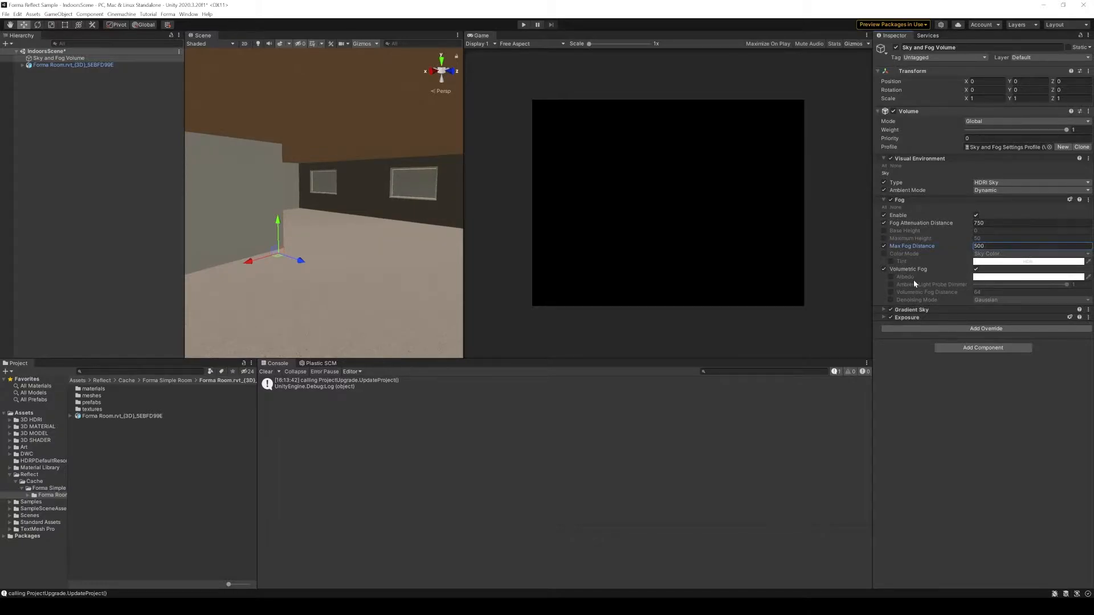
Remove the Gradient Sky override from the Sky and Fog Volume.
{"action": "left_click", "coordinate": [884, 309]}
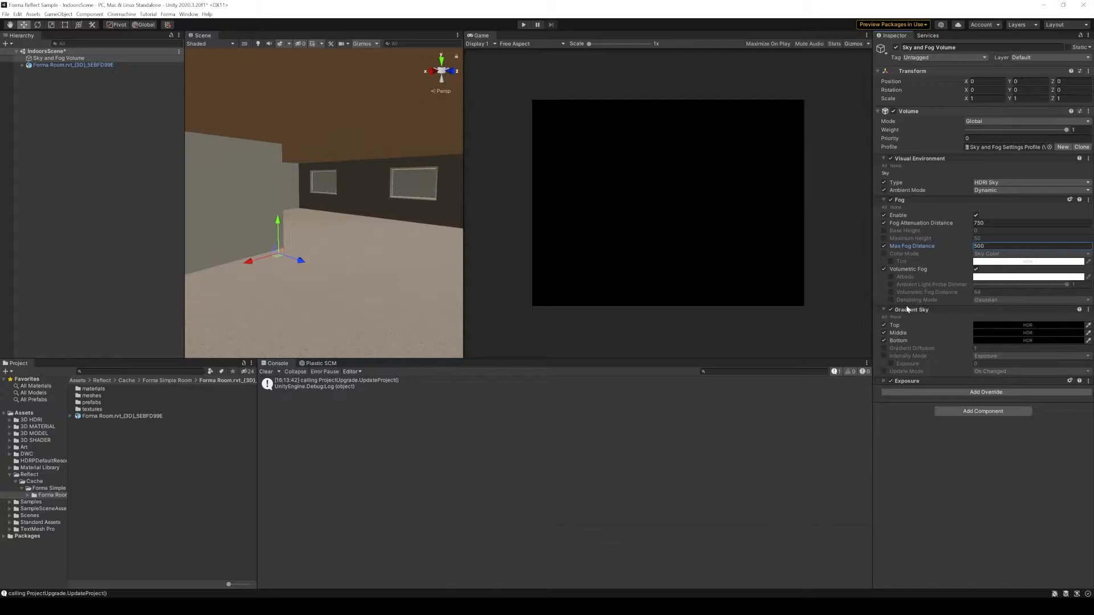
{"action": "left_click", "coordinate": [1087, 310]}
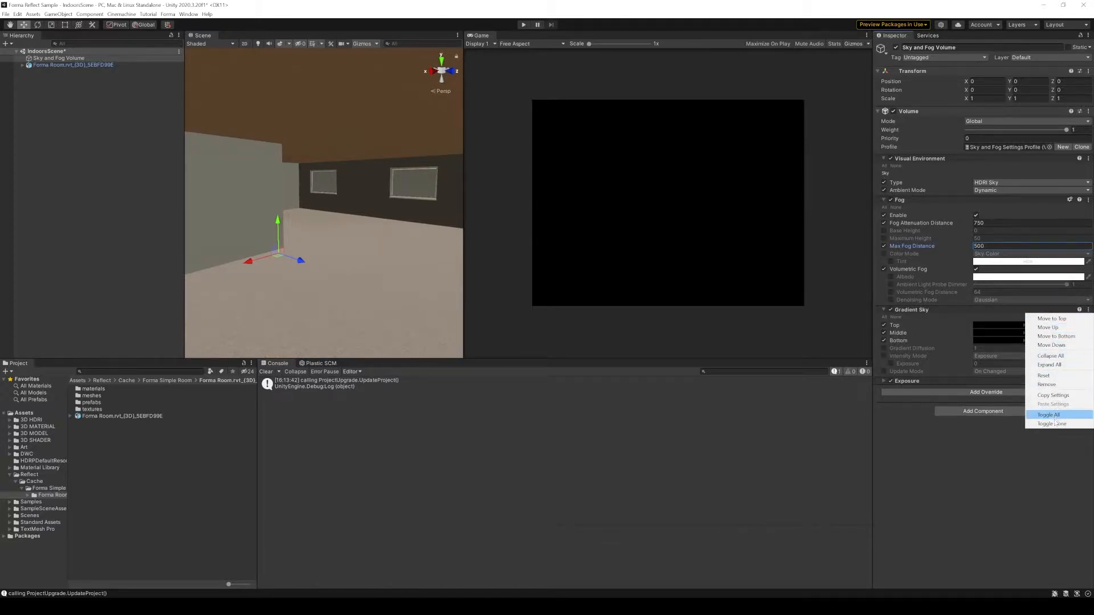
{"action": "left_click", "coordinate": [1048, 385]}
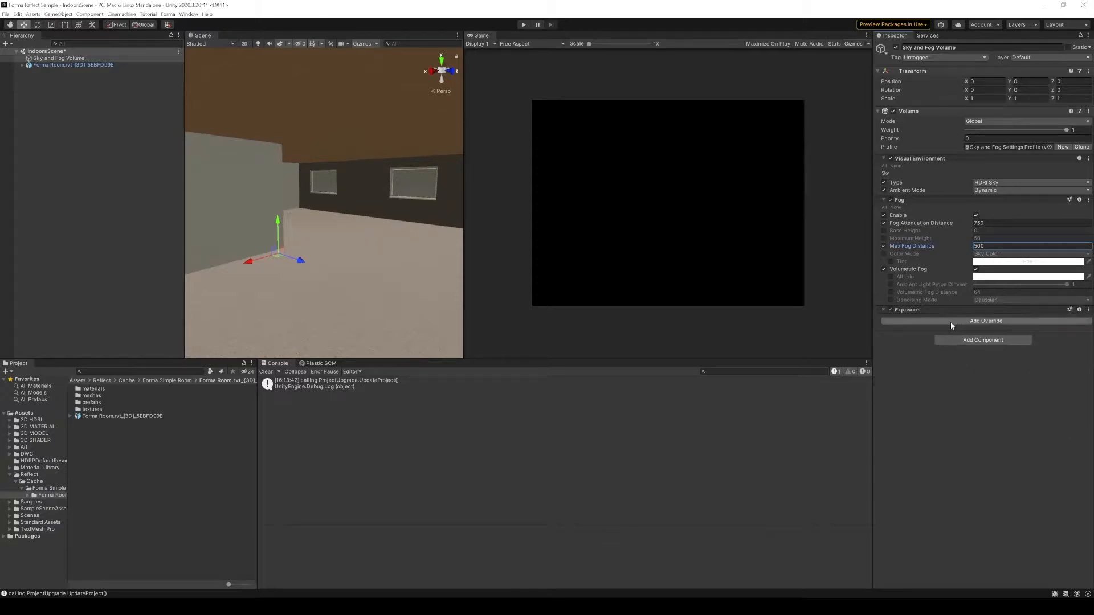
Set the volume's Exposure mode to Use Physical Camera and override its compensation with 16.55.
{"action": "left_click", "coordinate": [882, 310]}
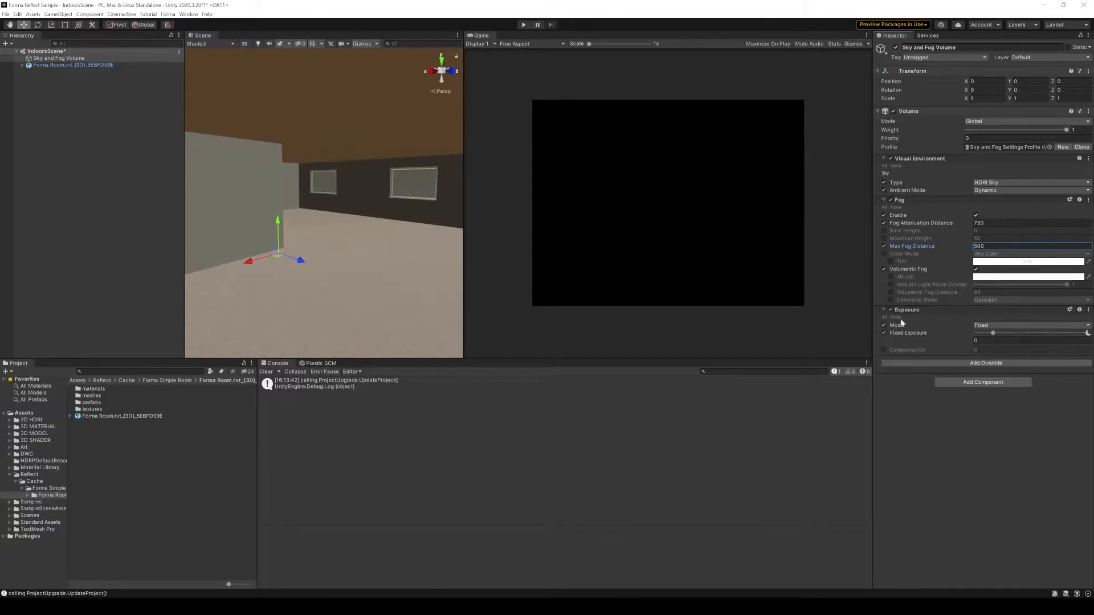
{"action": "left_click", "coordinate": [1014, 325]}
{"action": "left_click", "coordinate": [1008, 370]}
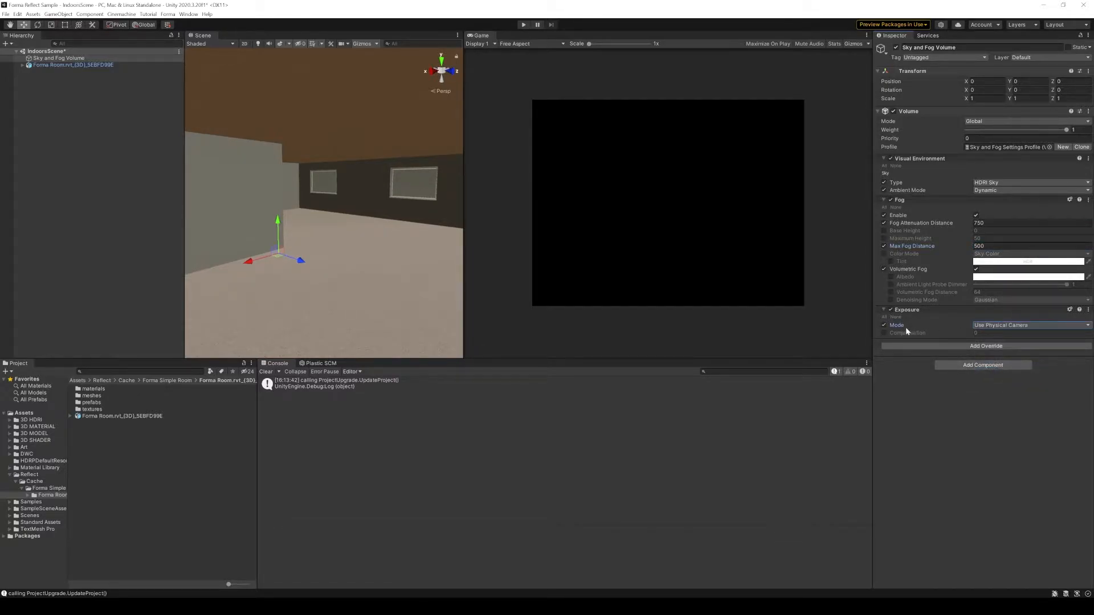
{"action": "left_click", "coordinate": [884, 333]}
{"action": "type", "text": "16.55"}
Add an HDRI Sky override to the volume, enable its sky texture setting and set its exposure to 0.73.
{"action": "left_click", "coordinate": [987, 348]}
{"action": "type", "text": "hd"}
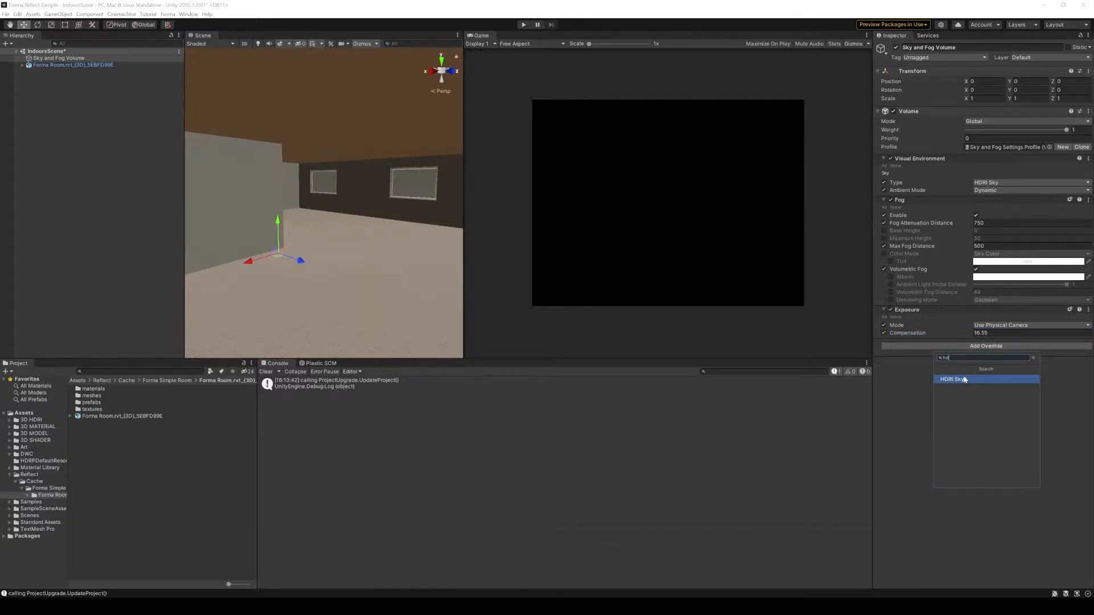
{"action": "left_click", "coordinate": [972, 377]}
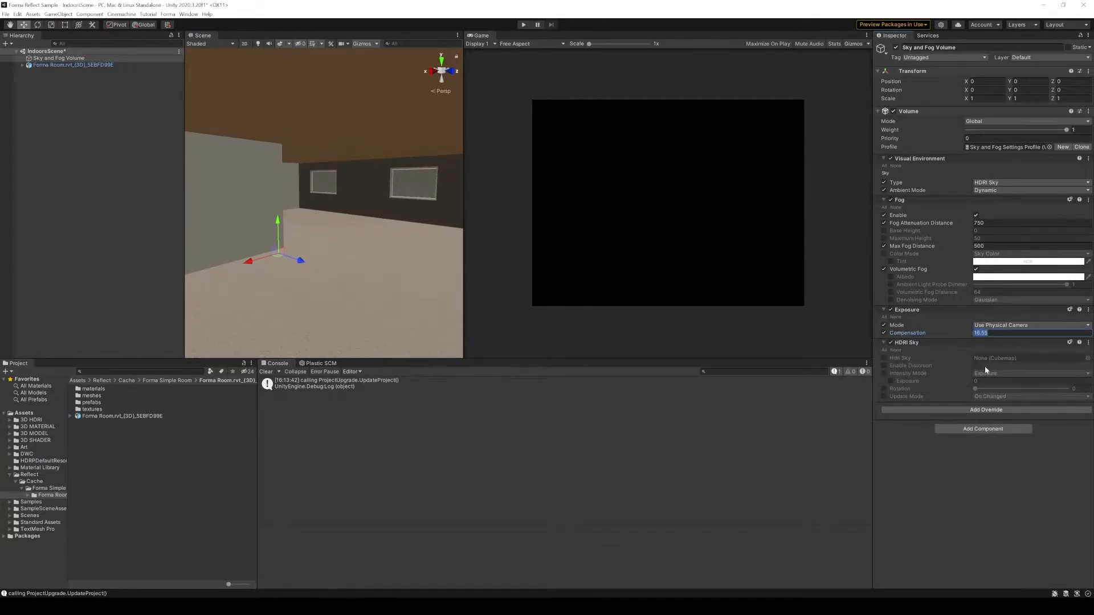
{"action": "left_click", "coordinate": [883, 358]}
{"action": "left_click", "coordinate": [891, 380]}
{"action": "left_click", "coordinate": [985, 381]}
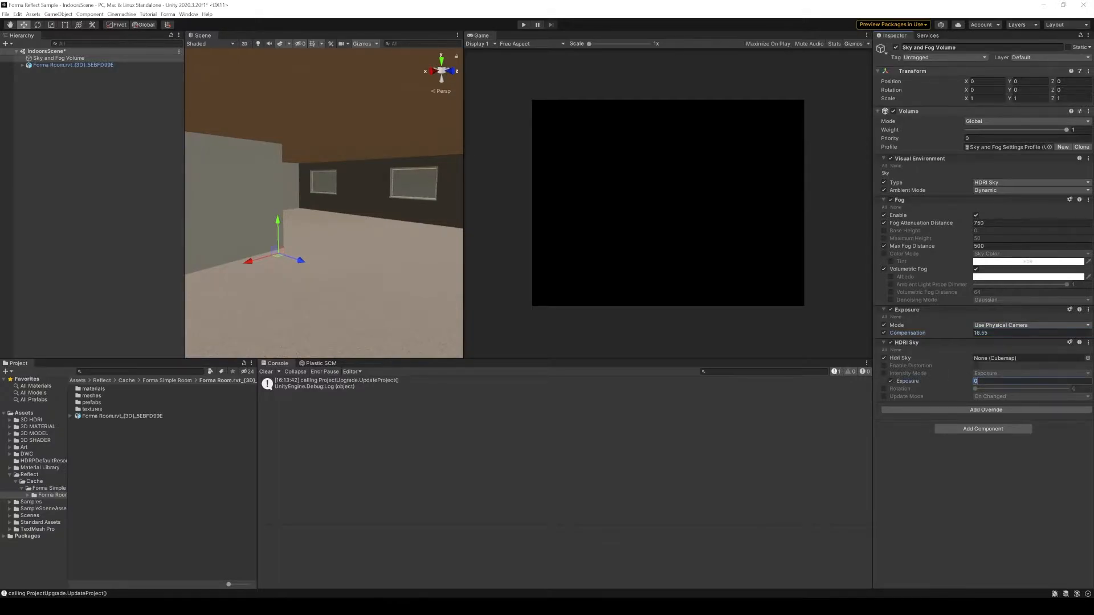
{"action": "type", "text": "0.73"}
Assign the Env_Daylight cubemap from the 3D HDRI folder as the HDRI Sky texture.
{"action": "left_click", "coordinate": [31, 419]}
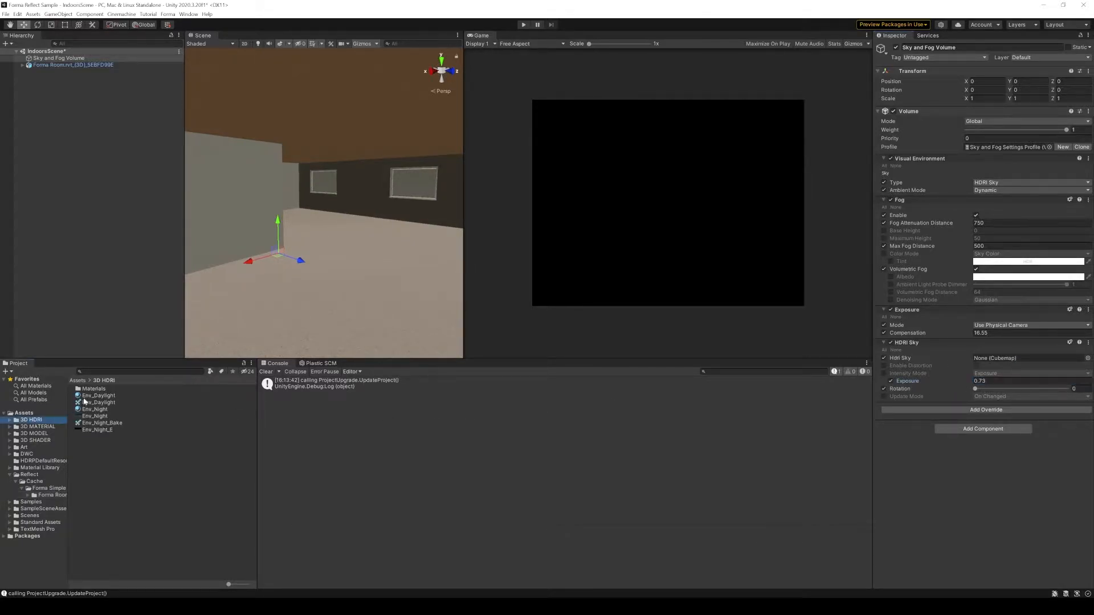
{"action": "left_click", "coordinate": [206, 401]}
{"action": "left_click_drag", "start_coordinate": [206, 401], "coordinate": [1003, 358]}
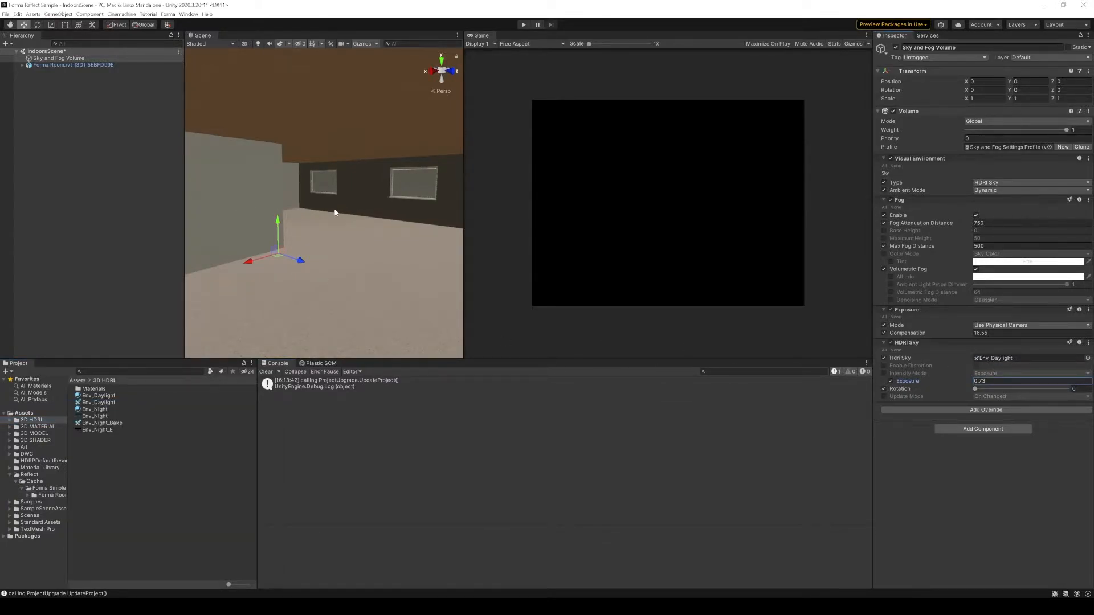
Turn on scene lighting in the Scene view and save the scene.
{"action": "right_click_drag", "start_coordinate": [336, 212], "coordinate": [374, 203]}
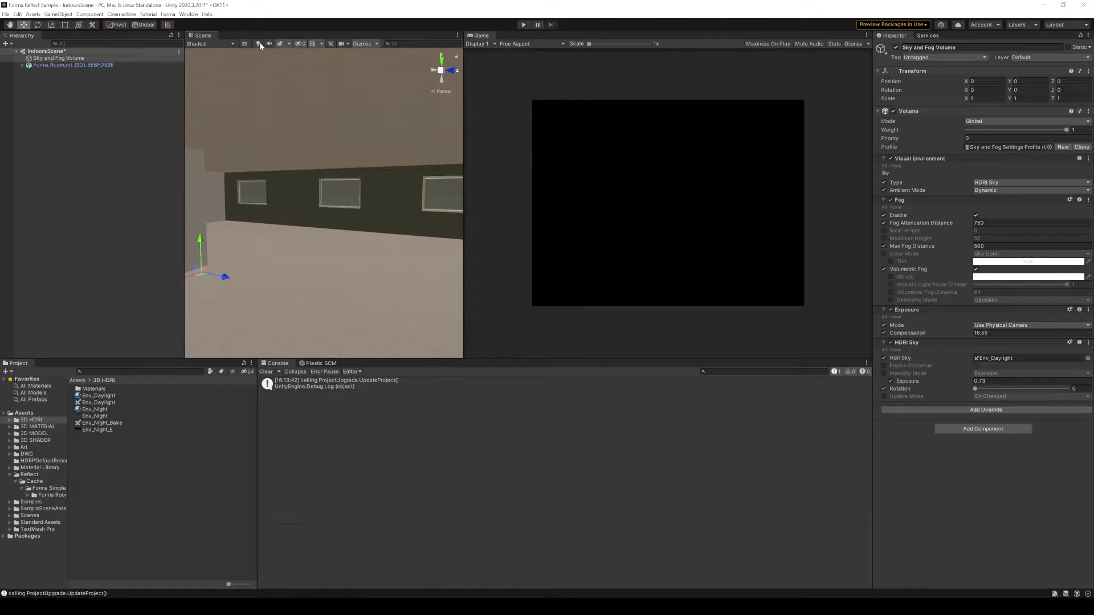
{"action": "left_click", "coordinate": [258, 43]}
{"action": "mouse_move", "coordinate": [336, 228]}
{"action": "right_mouse_down"}
{"action": "mouse_move", "coordinate": [339, 210]}
{"action": "mouse_move", "coordinate": [374, 249]}
{"action": "mouse_move", "coordinate": [342, 171]}
{"action": "mouse_move", "coordinate": [332, 216]}
{"action": "right_mouse_up"}
{"action": "left_click", "coordinate": [89, 148]}
{"action": "key", "text": "ctrl+s"}
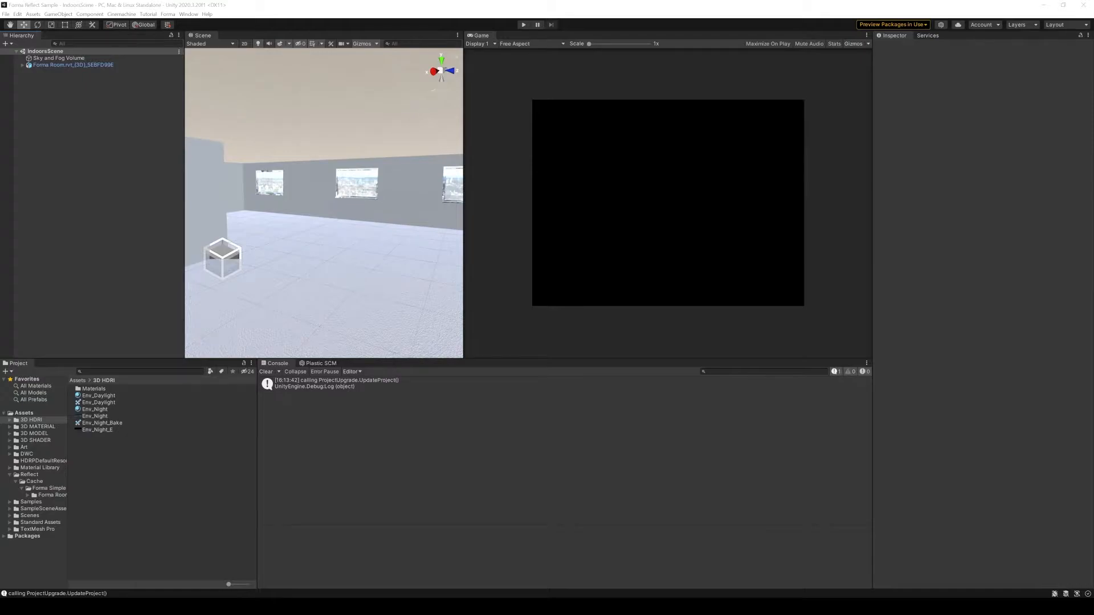
Create an empty object named Global Volume in the scene and reset its position to 0, 0, 0.
{"action": "right_click", "coordinate": [65, 140]}
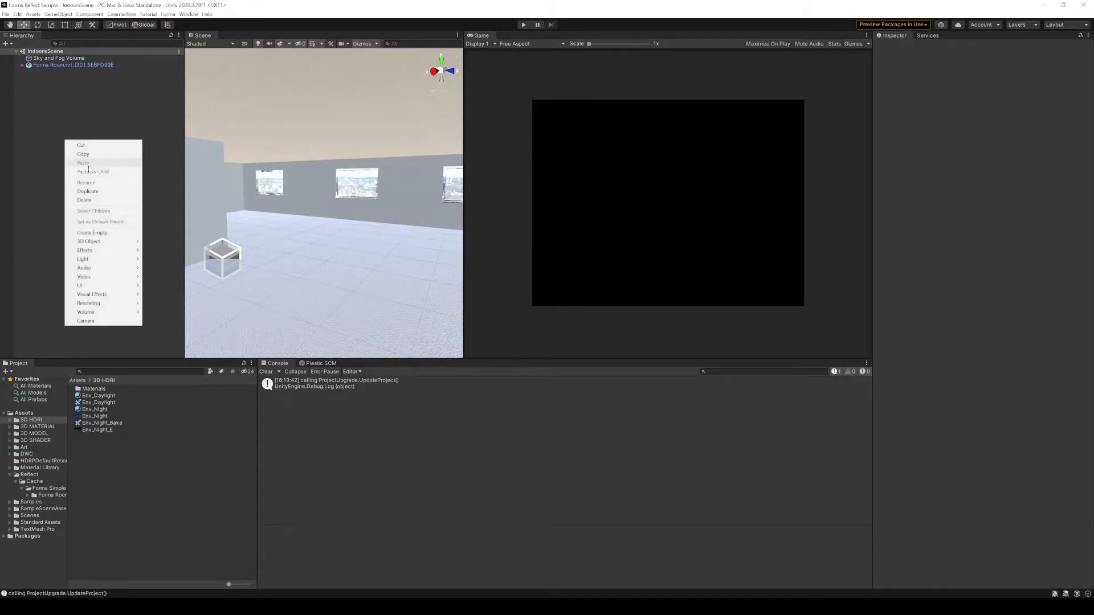
{"action": "left_click", "coordinate": [117, 233]}
{"action": "type", "text": "Global Volume"}
{"action": "key", "text": "Return"}
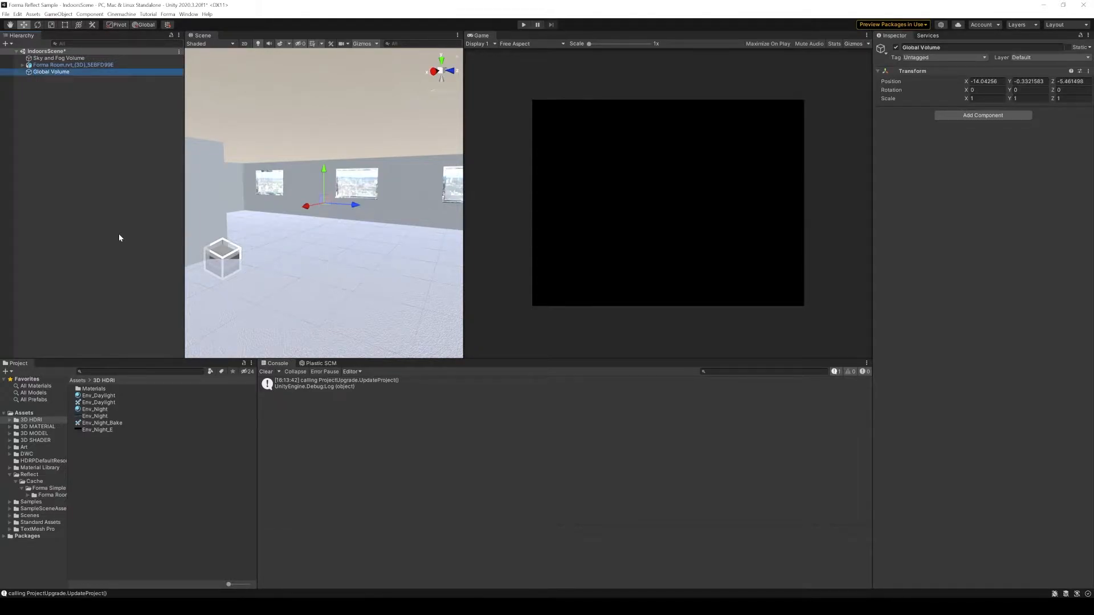
{"action": "left_click", "coordinate": [1087, 70]}
{"action": "left_click", "coordinate": [1078, 81]}
Add a Volume component to the Global Volume object and create a new profile for it.
{"action": "left_click", "coordinate": [995, 117]}
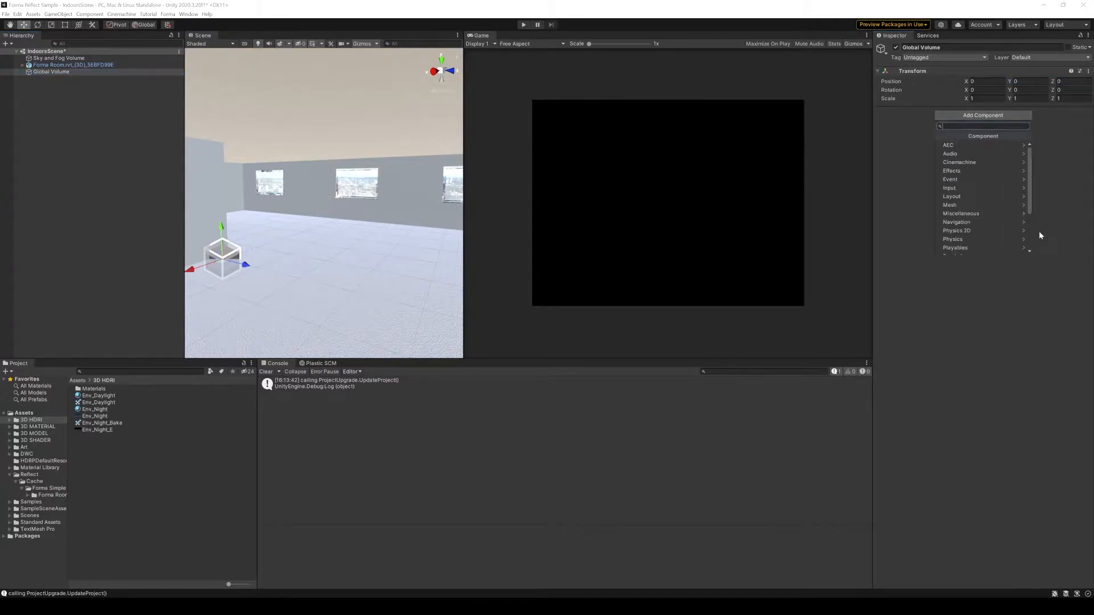
{"action": "type", "text": "volume"}
{"action": "key", "text": "Return"}
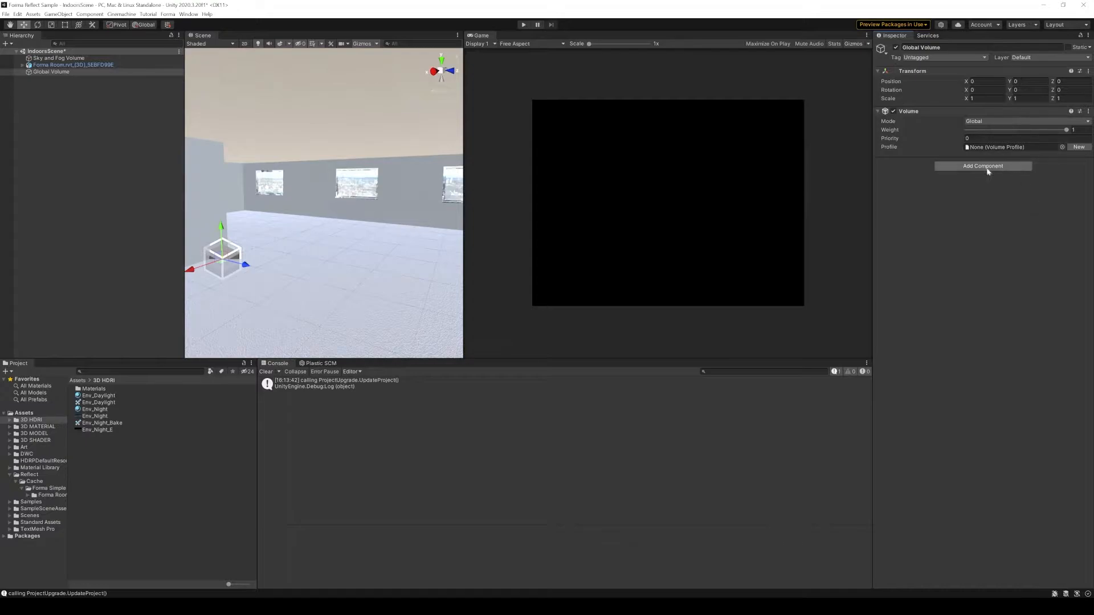
{"action": "left_click", "coordinate": [1078, 147]}
Add an Ambient Occlusion override to the Global Volume and set its intensity to 1.45.
{"action": "left_click", "coordinate": [970, 180]}
{"action": "type", "text": "am"}
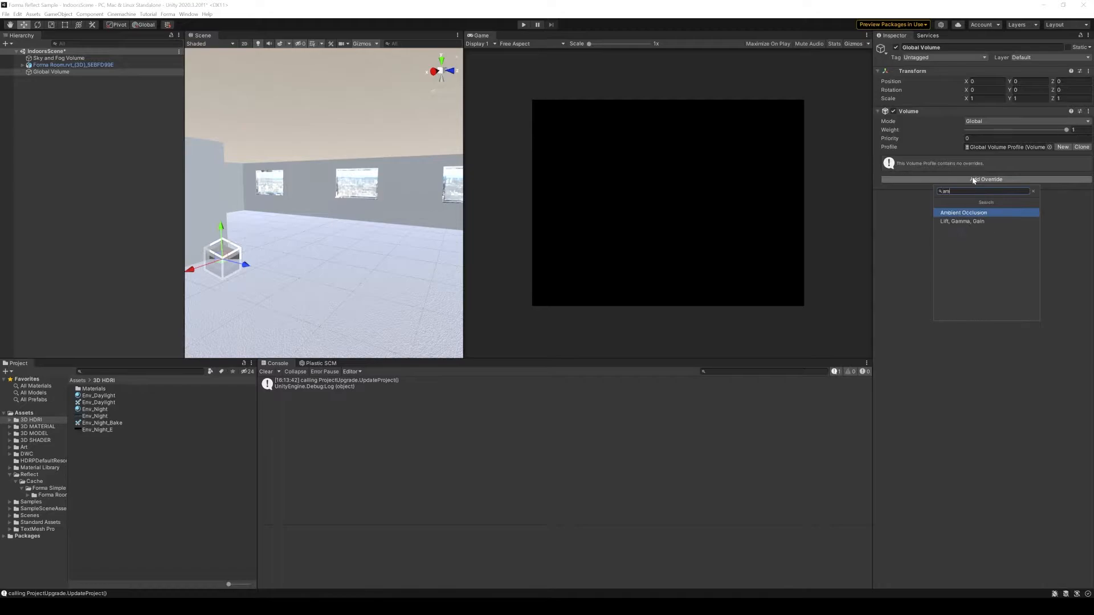
{"action": "key", "text": "Return"}
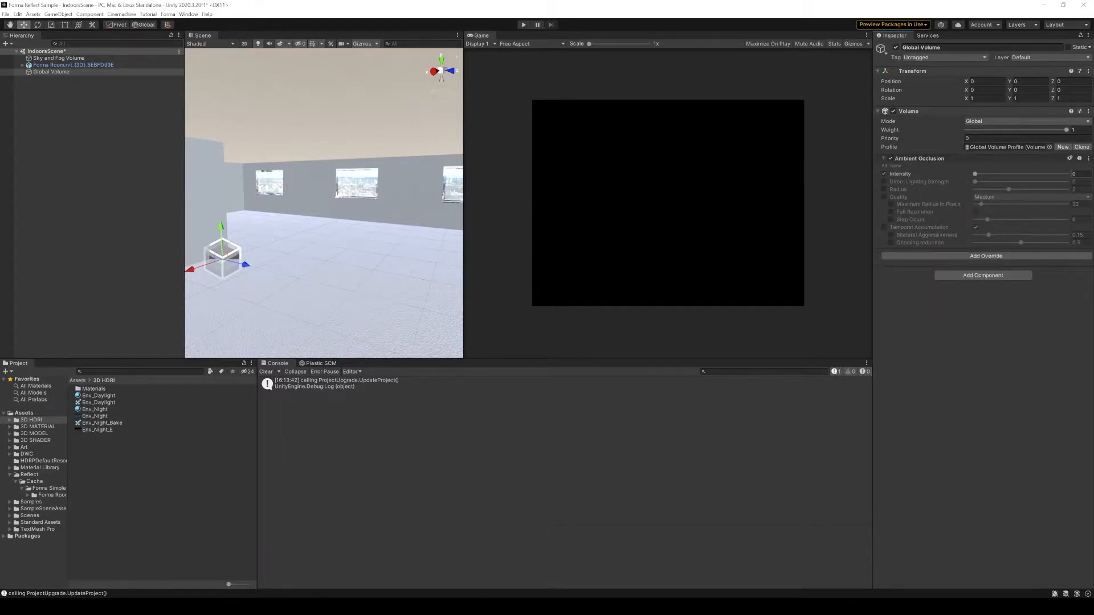
{"action": "mouse_move", "coordinate": [974, 174]}
{"action": "left_mouse_down"}
{"action": "mouse_move", "coordinate": [1066, 174]}
{"action": "mouse_move", "coordinate": [975, 173]}
{"action": "mouse_move", "coordinate": [1007, 174]}
{"action": "left_mouse_up"}
Override the ambient occlusion's direct lighting strength with 0.5 and its radius with 0.97, and save the scene.
{"action": "left_click", "coordinate": [883, 181]}
{"action": "left_click", "coordinate": [1079, 181]}
{"action": "type", "text": "0.5"}
{"action": "key", "text": "Return"}
{"action": "key", "text": "Tab"}
{"action": "key", "text": "BackSpace"}
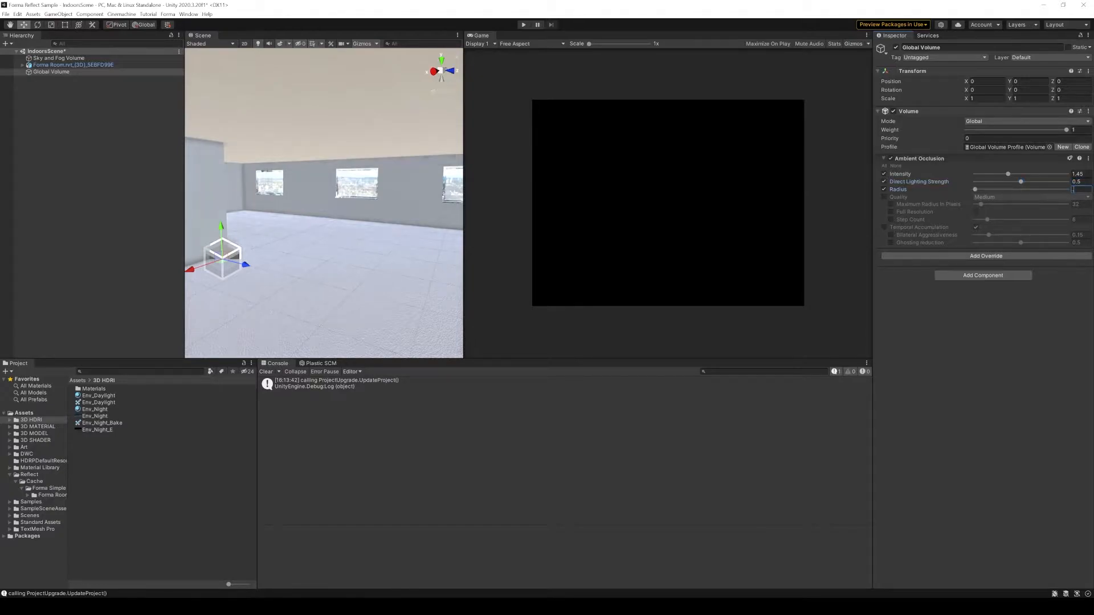
{"action": "type", "text": "0.9"}
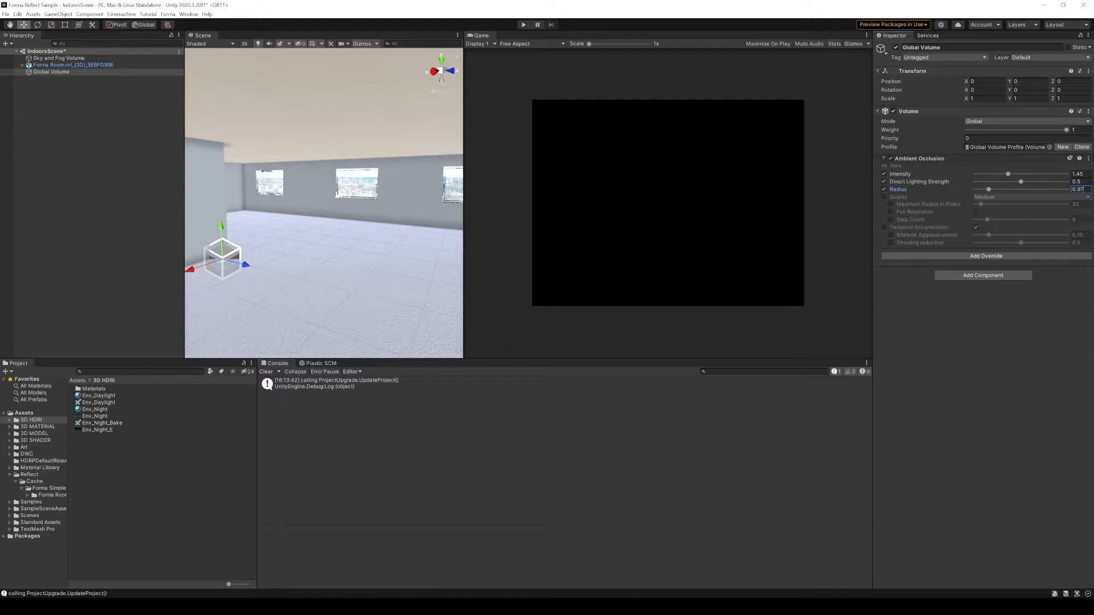
{"action": "type", "text": "7"}
{"action": "key", "text": "ctrl+s"}
{"action": "left_click", "coordinate": [99, 175]}
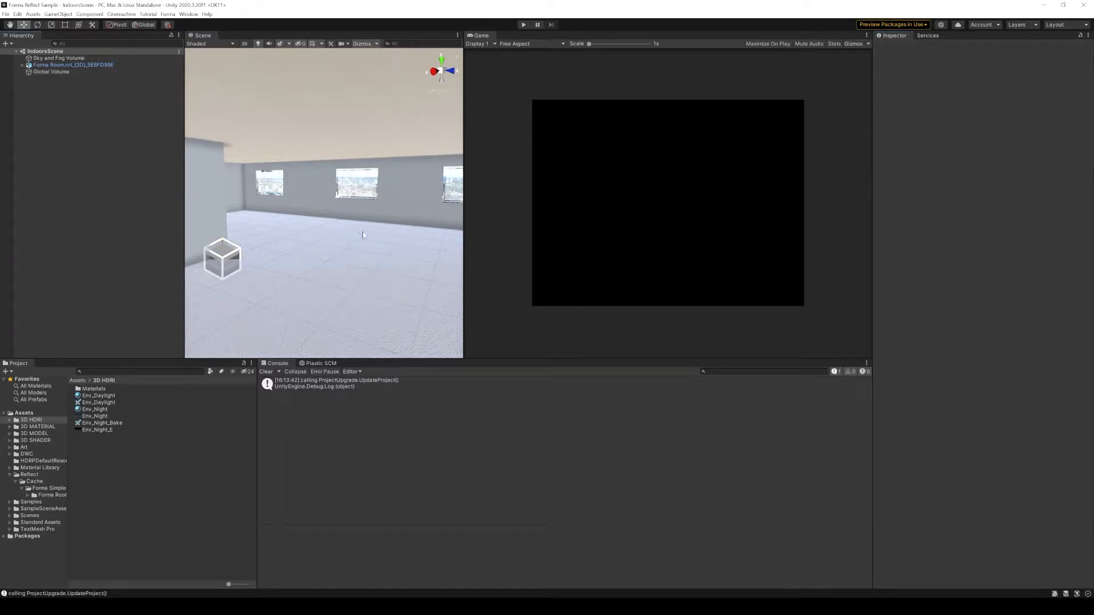
Replace the room floor's Element 1 material with Parquet2.
{"action": "right_click_drag", "start_coordinate": [353, 232], "coordinate": [343, 258]}
{"action": "left_click", "coordinate": [346, 263]}
{"action": "left_click", "coordinate": [336, 268]}
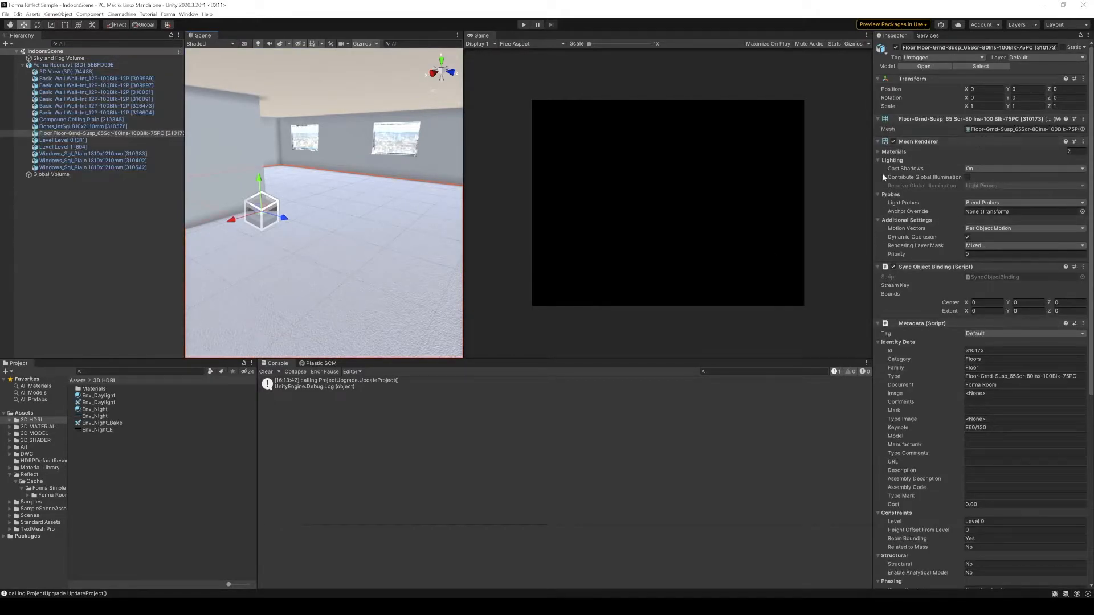
{"action": "left_click", "coordinate": [877, 152]}
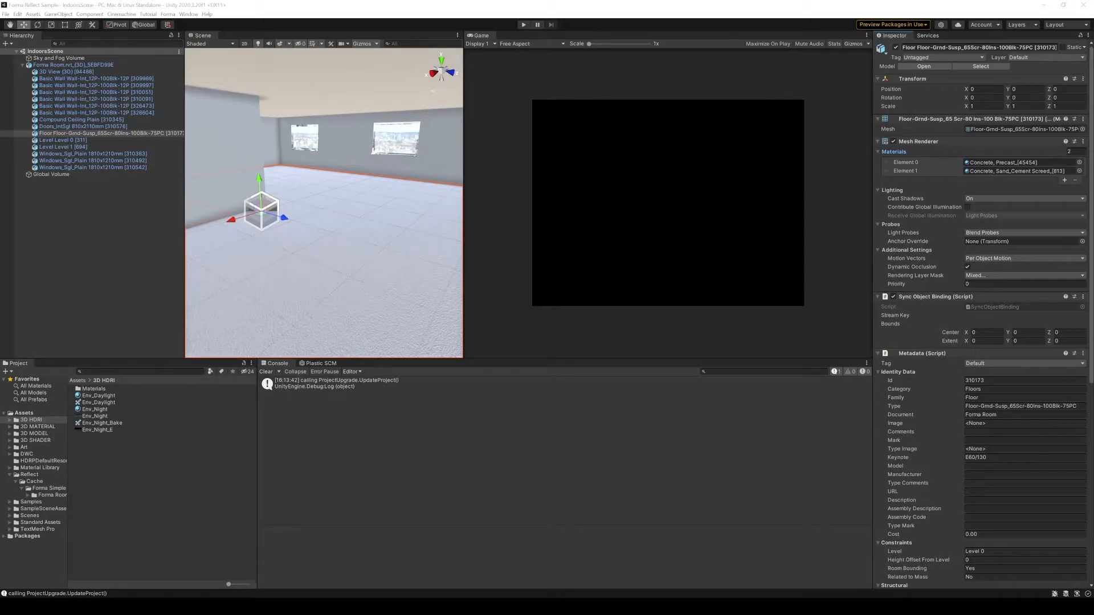
{"action": "left_click", "coordinate": [128, 371]}
{"action": "type", "text": "Parquet2"}
{"action": "left_click_drag", "start_coordinate": [95, 398], "coordinate": [1006, 176]}
{"action": "left_click_drag", "start_coordinate": [1006, 175], "coordinate": [1008, 179]}
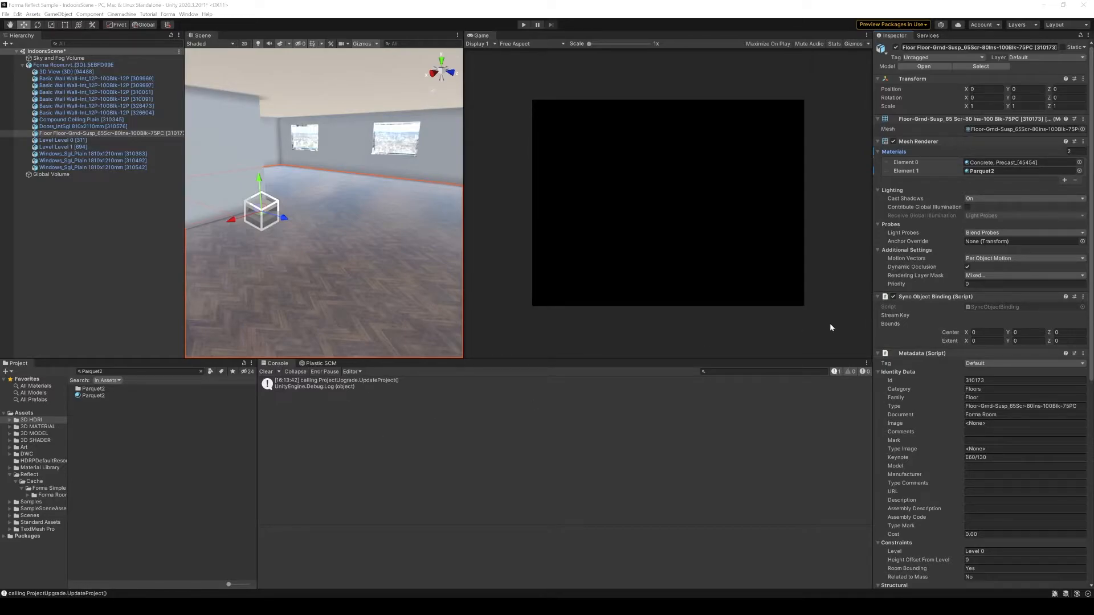
Select all six Basic Wall objects of the room together.
{"action": "left_click", "coordinate": [213, 165]}
{"action": "left_click", "coordinate": [221, 159]}
{"action": "mouse_move", "coordinate": [221, 159]}
{"action": "right_mouse_down"}
{"action": "mouse_move", "coordinate": [150, 209]}
{"action": "mouse_move", "coordinate": [201, 166]}
{"action": "right_mouse_up"}
{"action": "right_click_drag", "start_coordinate": [380, 181], "coordinate": [271, 207]}
{"action": "left_click", "coordinate": [312, 186], "text": "shift"}
{"action": "left_click", "coordinate": [371, 213], "text": "shift"}
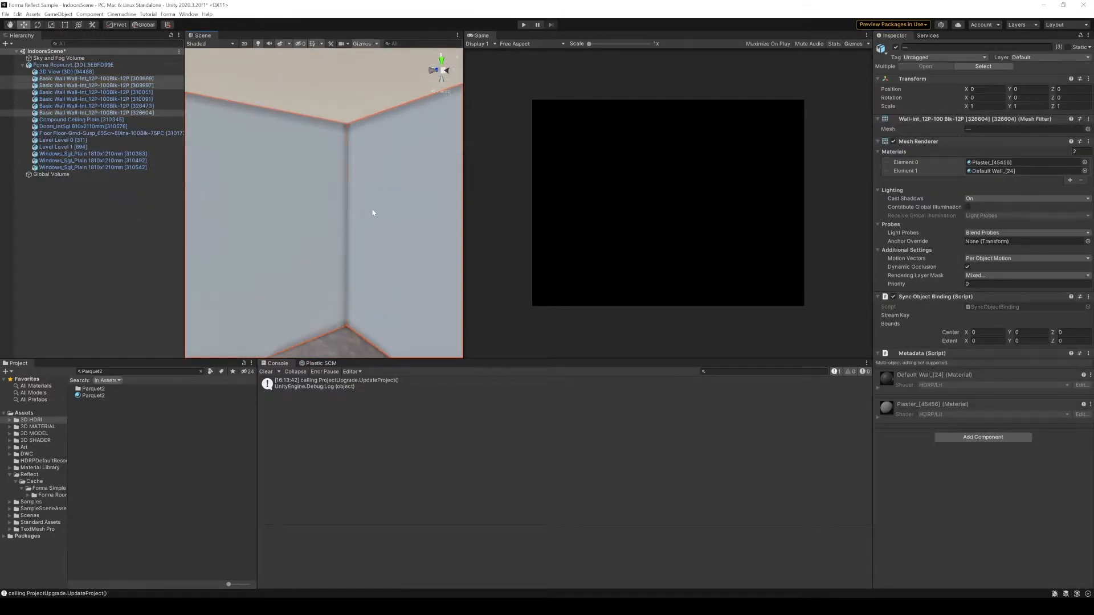
{"action": "right_click_drag", "start_coordinate": [370, 212], "coordinate": [152, 204]}
{"action": "left_click", "coordinate": [253, 235], "text": "shift"}
{"action": "right_click_drag", "start_coordinate": [324, 227], "coordinate": [399, 244]}
{"action": "left_click", "coordinate": [228, 237], "text": "shift"}
{"action": "left_click", "coordinate": [369, 217], "text": "shift"}
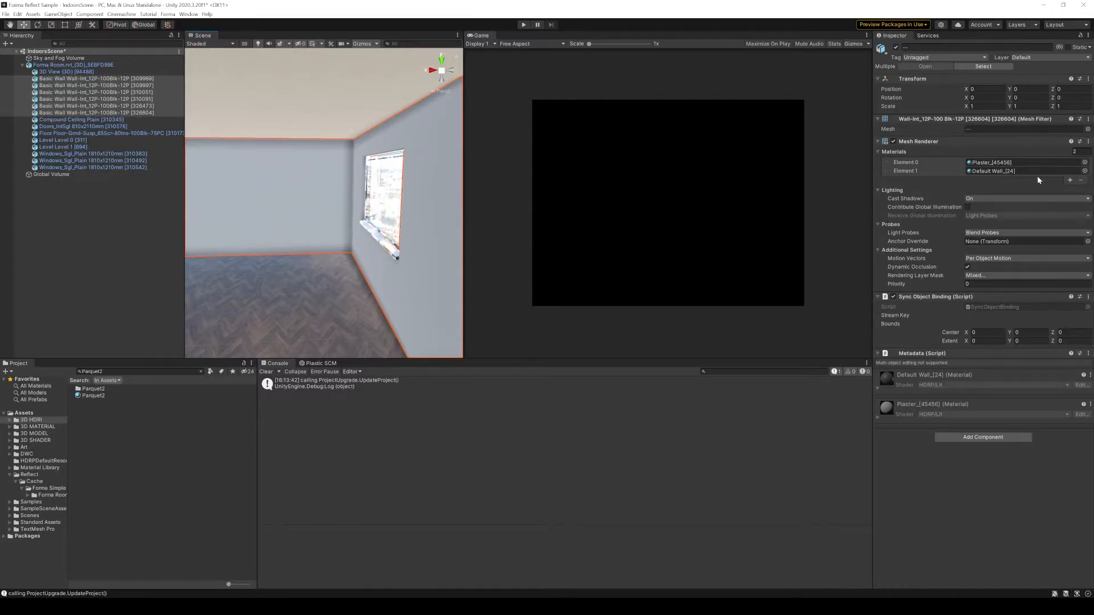
Find the PaintWalls material and assign it to Element 0 of the selected walls.
{"action": "left_click", "coordinate": [150, 371]}
{"action": "type", "text": "prin"}
{"action": "key", "text": "BackSpace"}
{"action": "key", "text": "BackSpace"}
{"action": "key", "text": "BackSpace"}
{"action": "type", "text": "aint"}
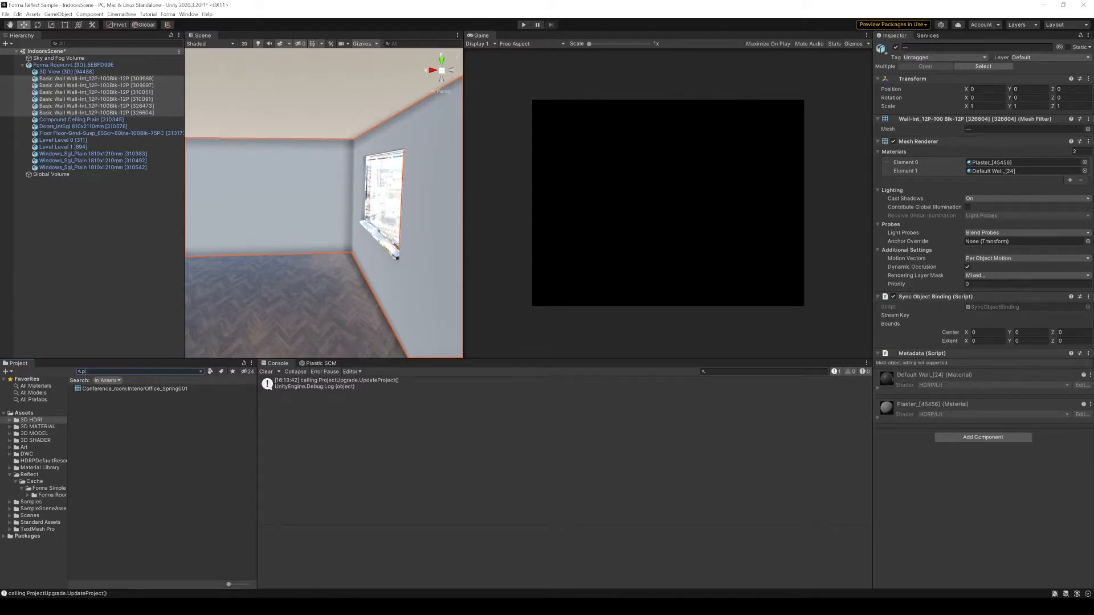
{"action": "type", "text": "wall"}
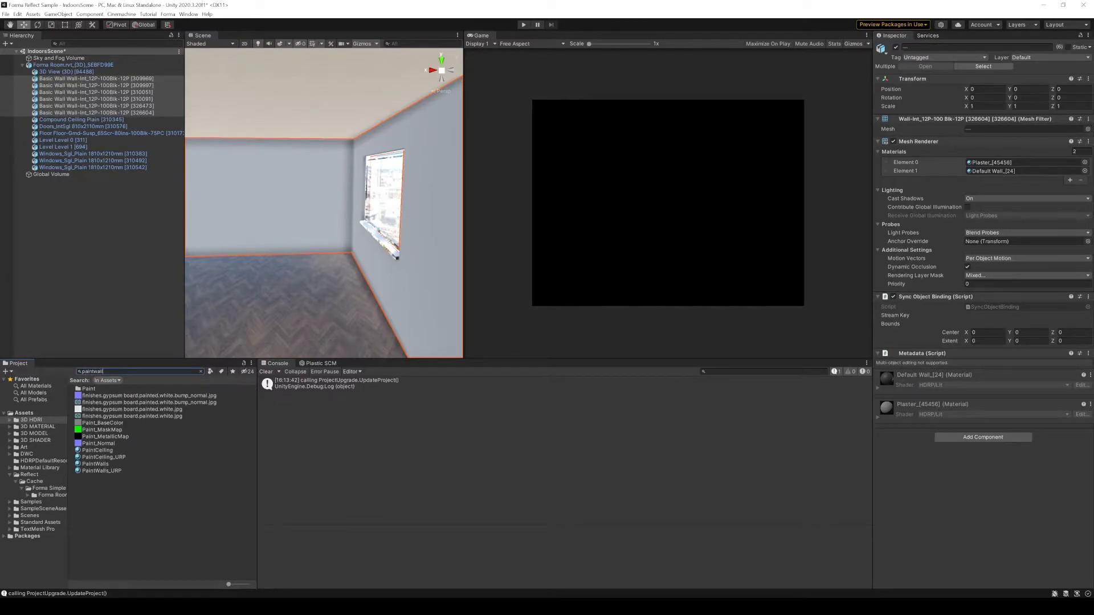
{"action": "mouse_move", "coordinate": [98, 390]}
{"action": "left_mouse_down"}
{"action": "mouse_move", "coordinate": [854, 233]}
{"action": "mouse_move", "coordinate": [961, 164]}
{"action": "left_mouse_up"}
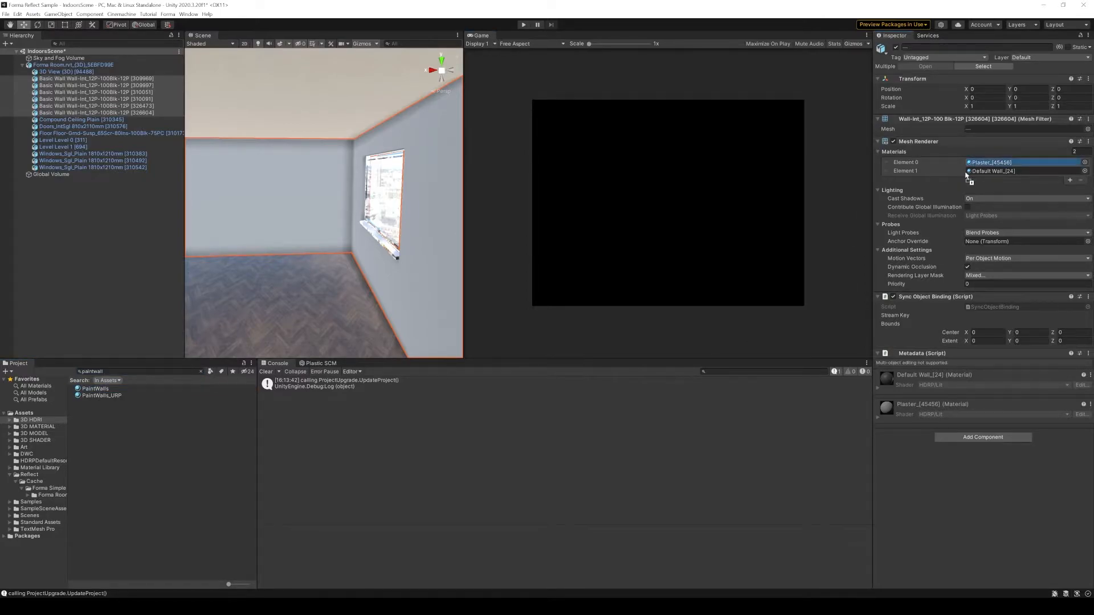
{"action": "mouse_move", "coordinate": [395, 200]}
{"action": "right_mouse_down"}
{"action": "mouse_move", "coordinate": [247, 197]}
{"action": "mouse_move", "coordinate": [271, 219]}
{"action": "mouse_move", "coordinate": [398, 201]}
{"action": "right_mouse_up"}
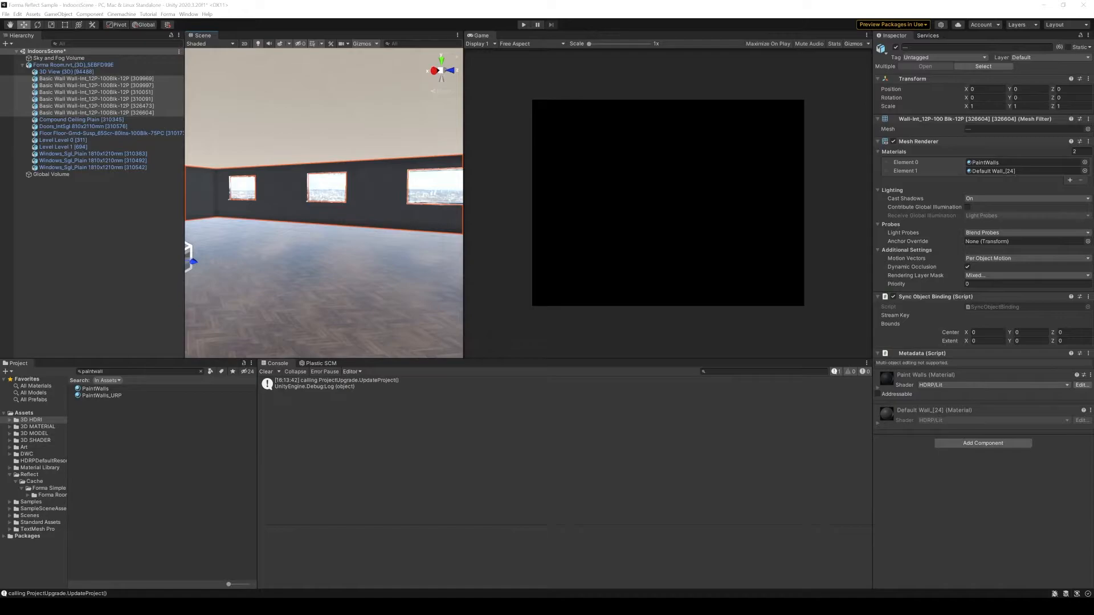
Assign the perforatedCeiling material to Element 0 of the Compound Ceiling Plain object.
{"action": "left_click", "coordinate": [388, 108]}
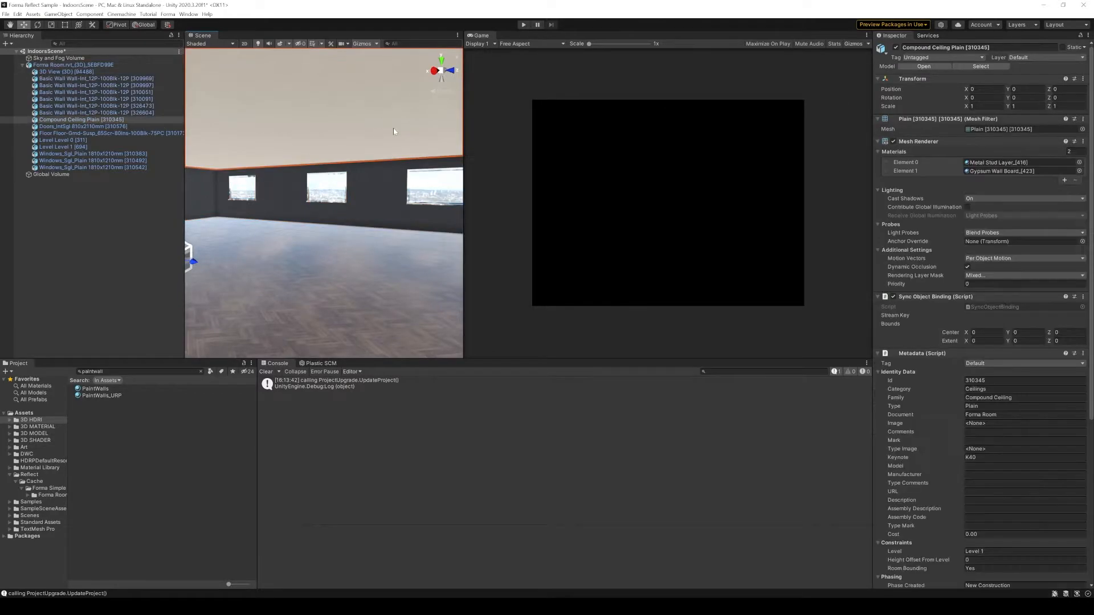
{"action": "left_click", "coordinate": [122, 371]}
{"action": "type", "text": "perforat"}
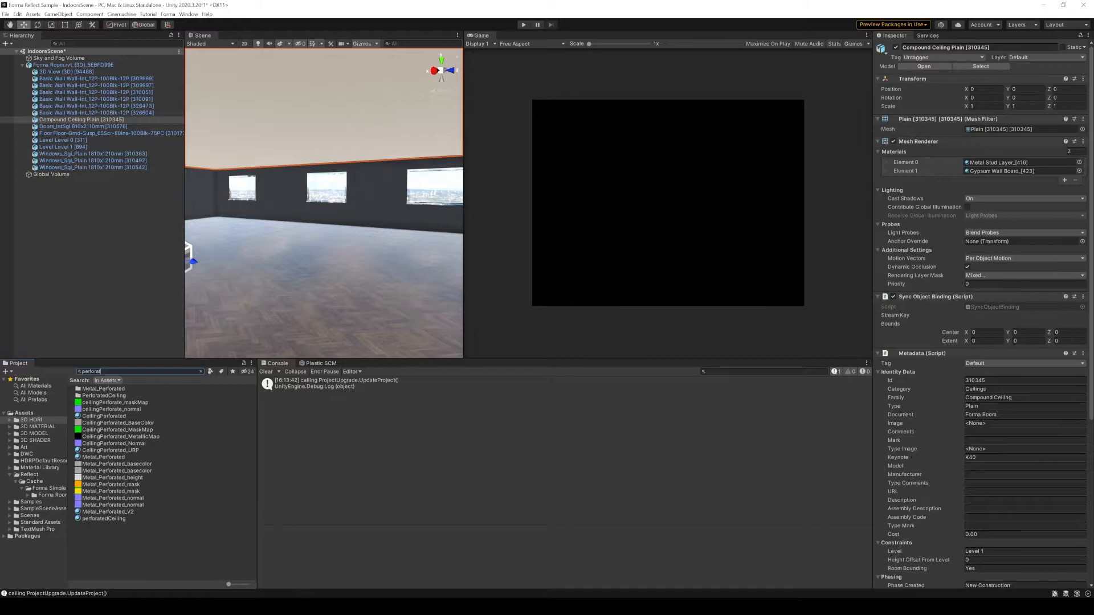
{"action": "type", "text": "edce"}
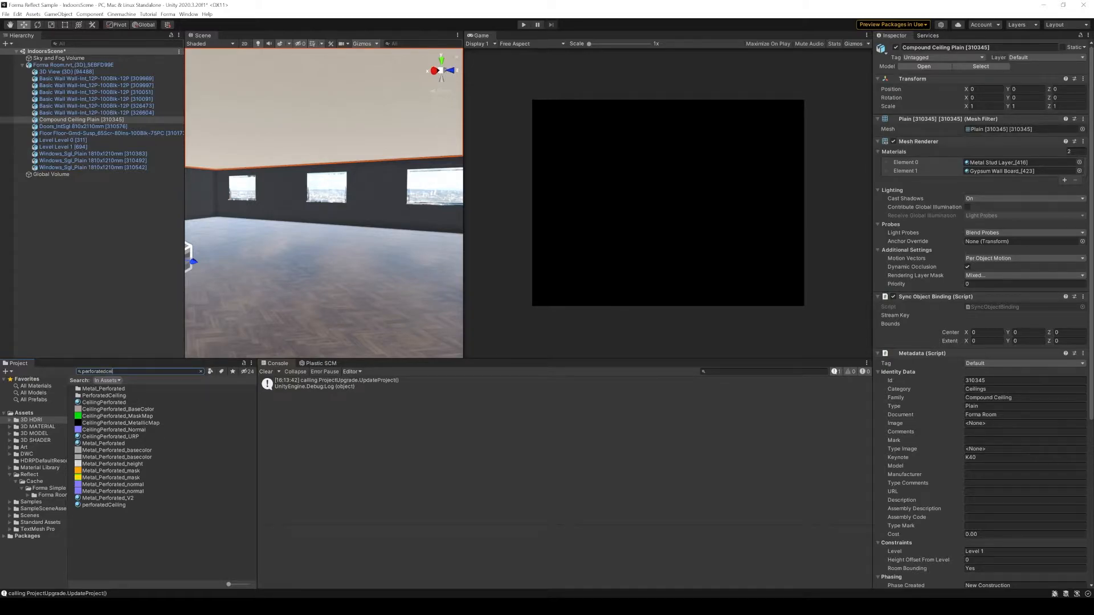
{"action": "key", "text": "BackSpace"}
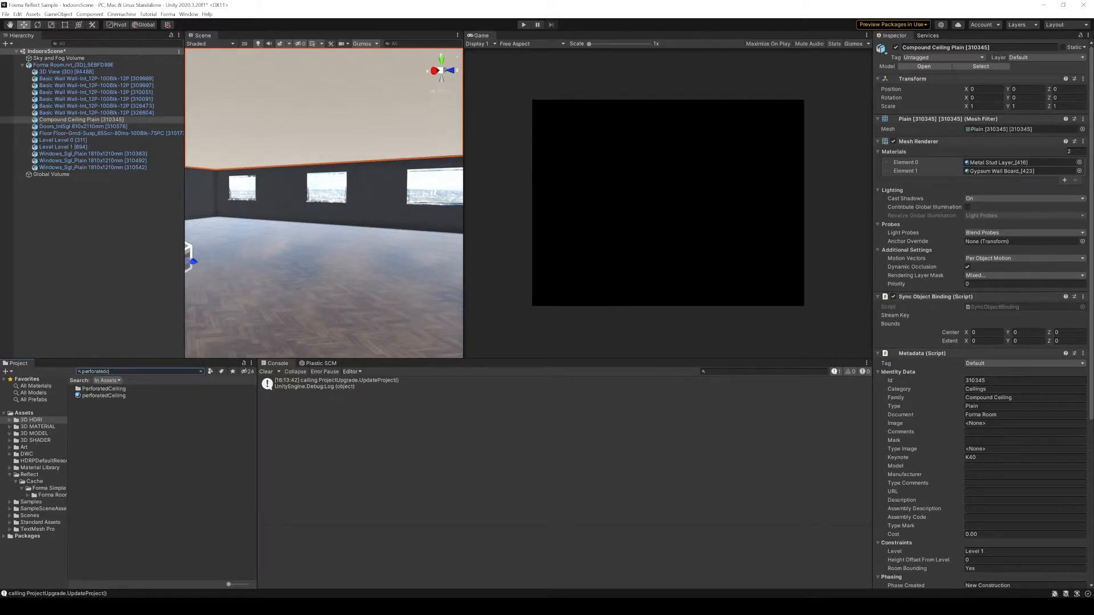
{"action": "left_click_drag", "start_coordinate": [123, 398], "coordinate": [1015, 164]}
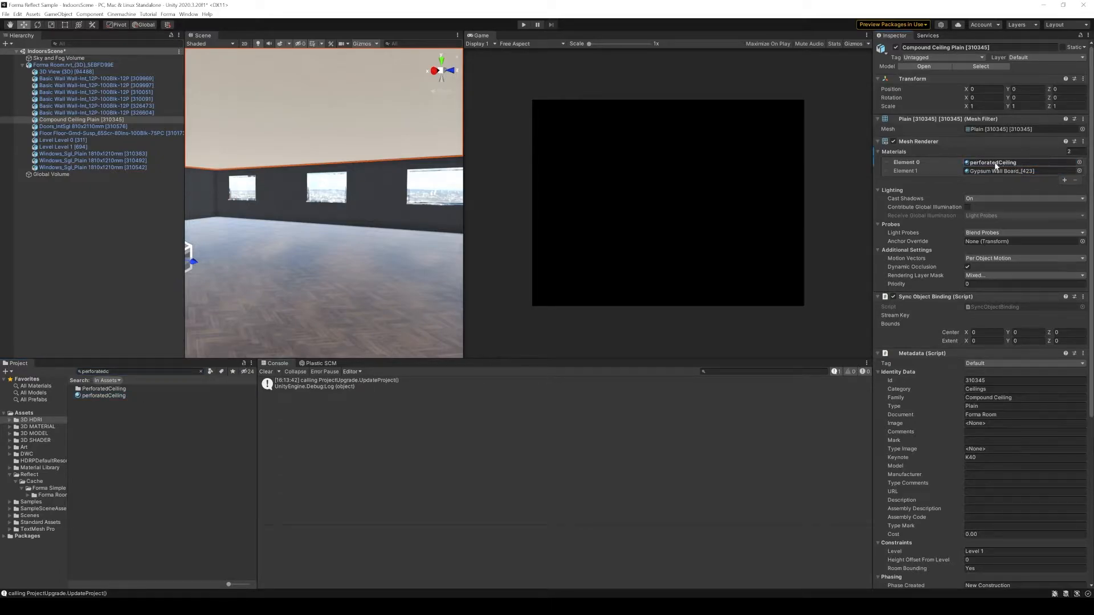
Find the ceiling material and assign it to Element 1 of the Compound Ceiling Plain object.
{"action": "double_click", "coordinate": [159, 370]}
{"action": "type", "text": "cell"}
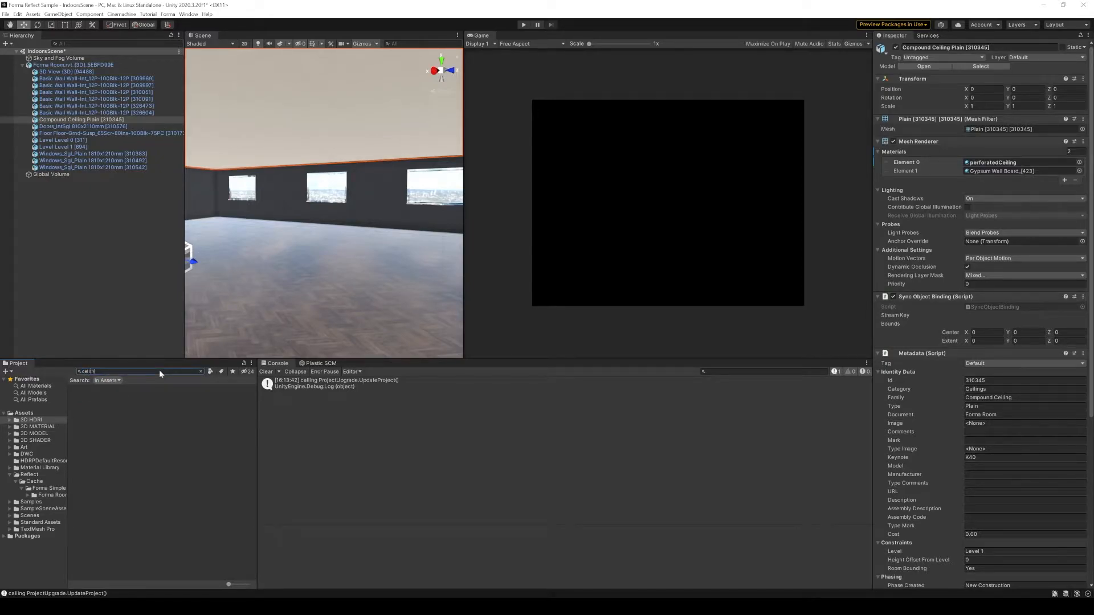
{"action": "key", "text": "BackSpace"}
{"action": "key", "text": "BackSpace"}
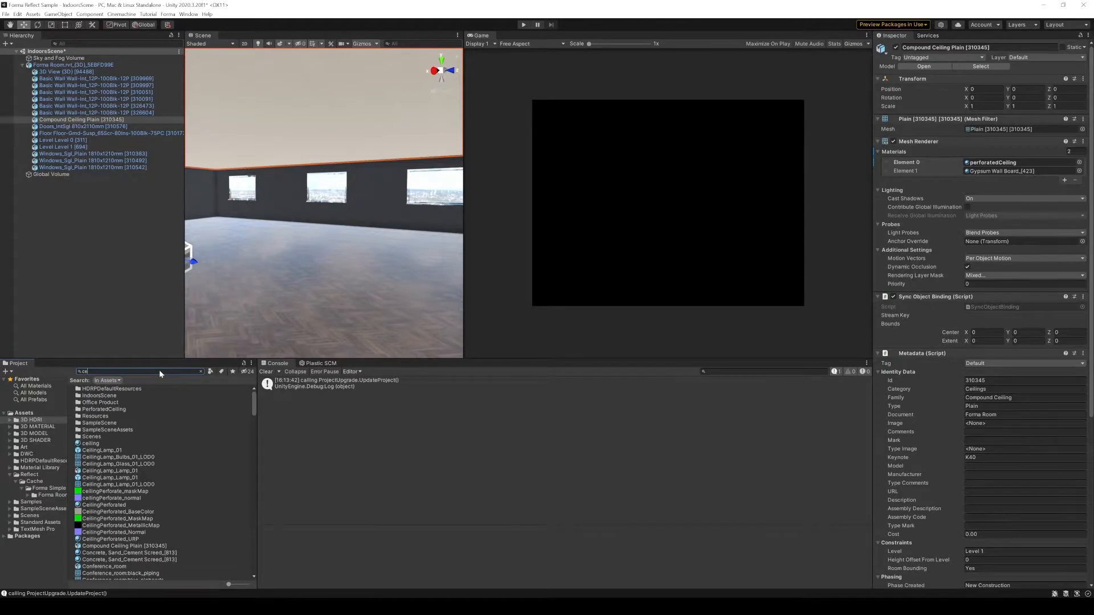
{"action": "type", "text": "lling"}
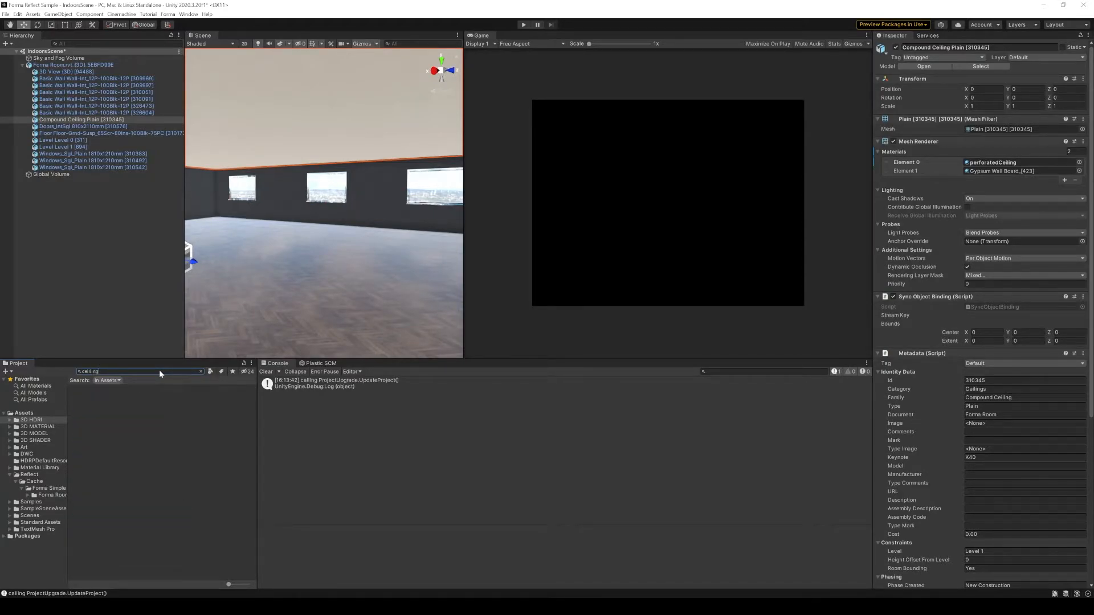
{"action": "key", "text": "BackSpace"}
{"action": "key", "text": "BackSpace"}
{"action": "key", "text": "BackSpace"}
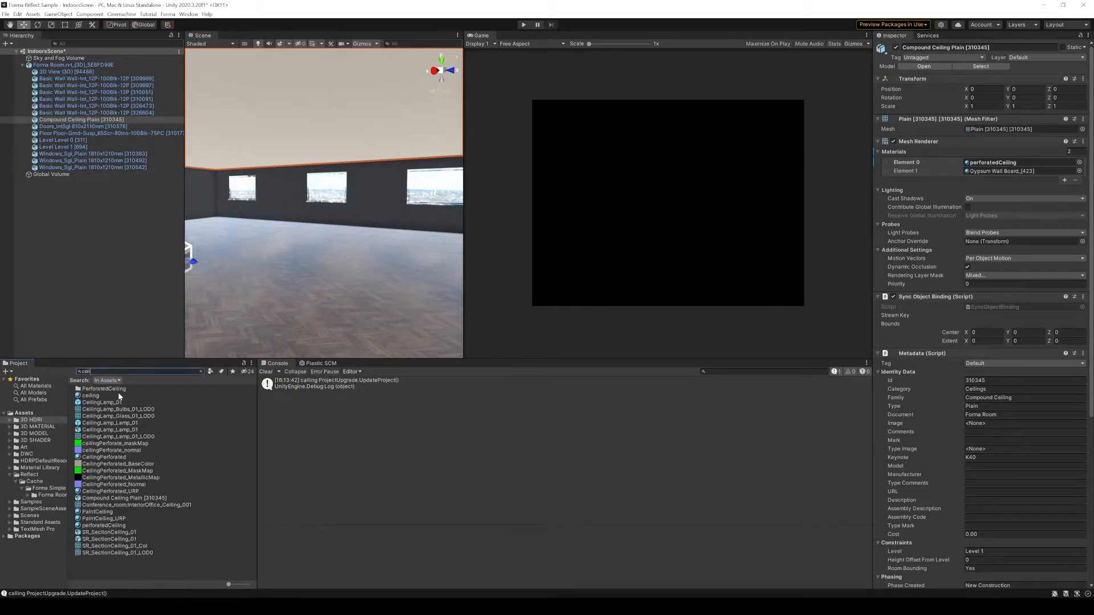
{"action": "left_click_drag", "start_coordinate": [100, 395], "coordinate": [997, 172]}
Replace the Window Frame material in Element 0 of window 310492 with Plastic_White.
{"action": "right_click_drag", "start_coordinate": [437, 223], "coordinate": [332, 322]}
{"action": "key", "text": "w"}
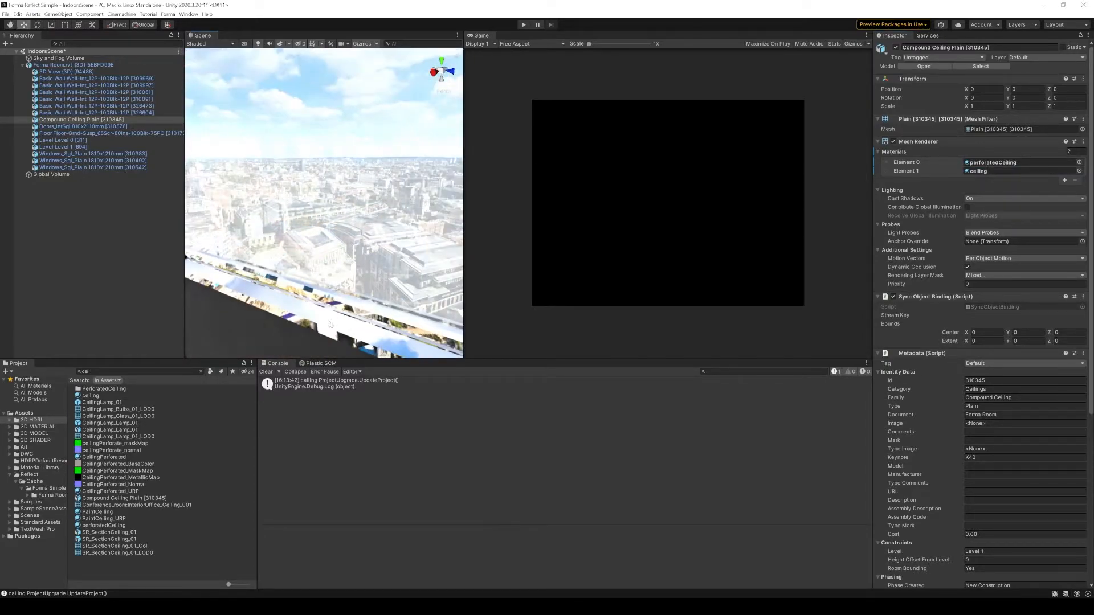
{"action": "left_click", "coordinate": [331, 322]}
{"action": "left_click", "coordinate": [324, 324]}
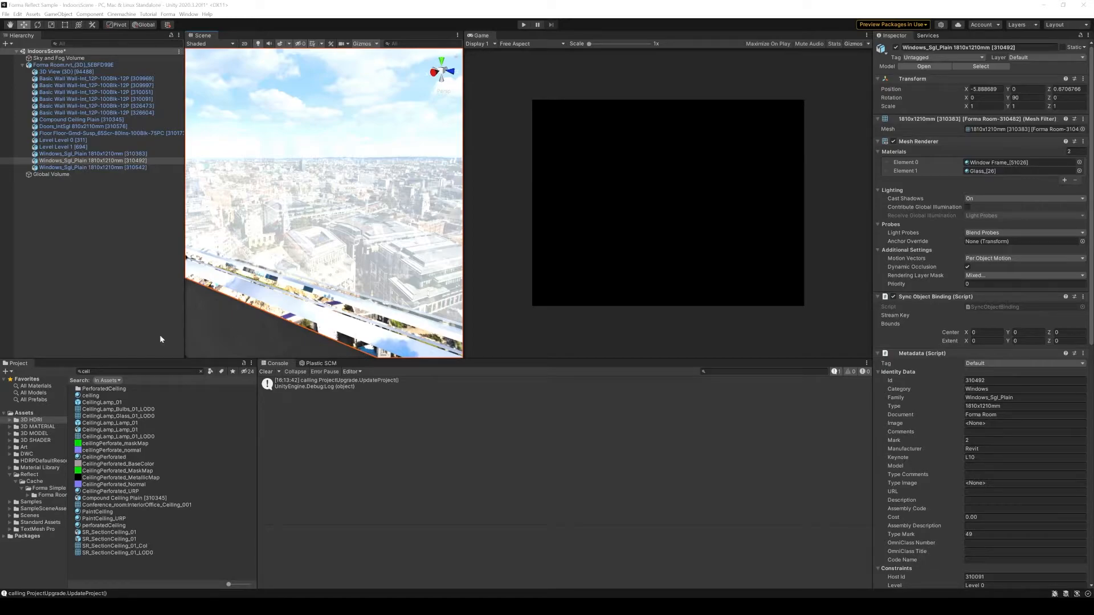
{"action": "left_click", "coordinate": [200, 371]}
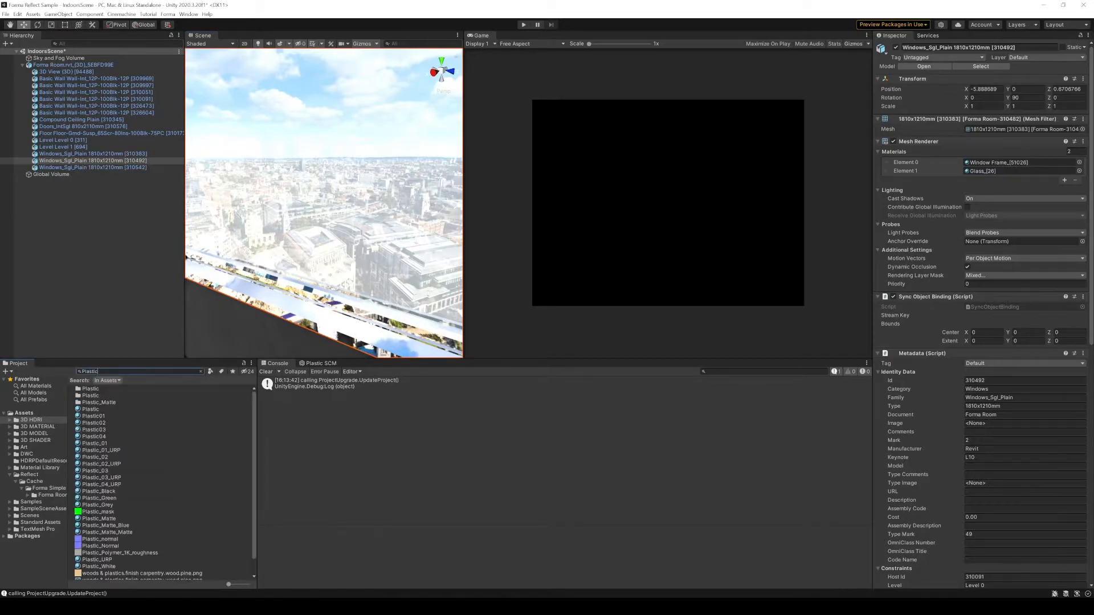
{"action": "type", "text": "Plasticwh"}
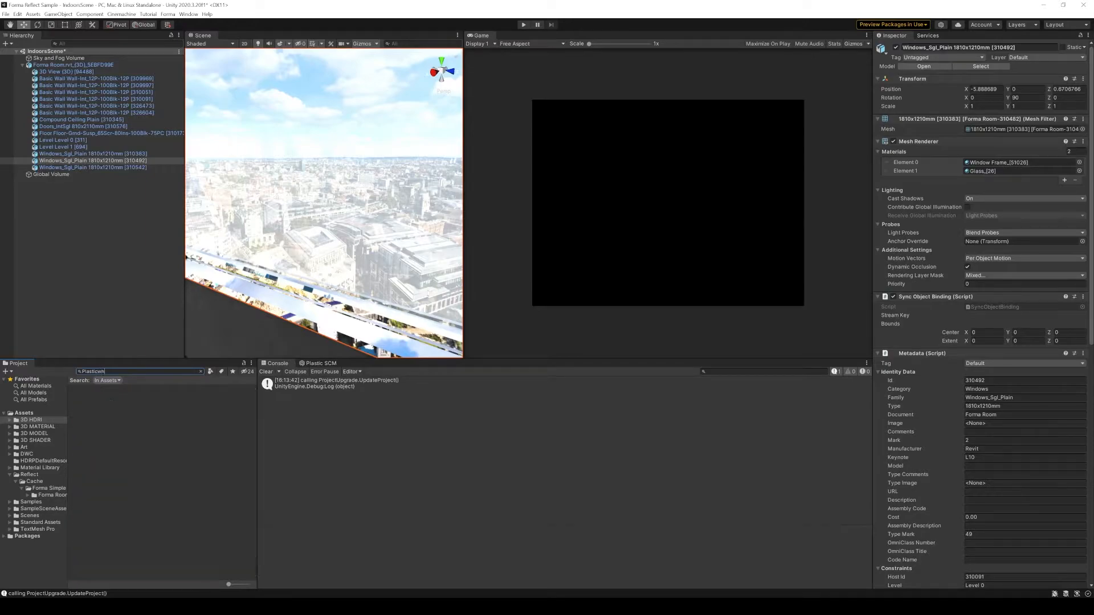
{"action": "key", "text": "BackSpace"}
{"action": "key", "text": "BackSpace"}
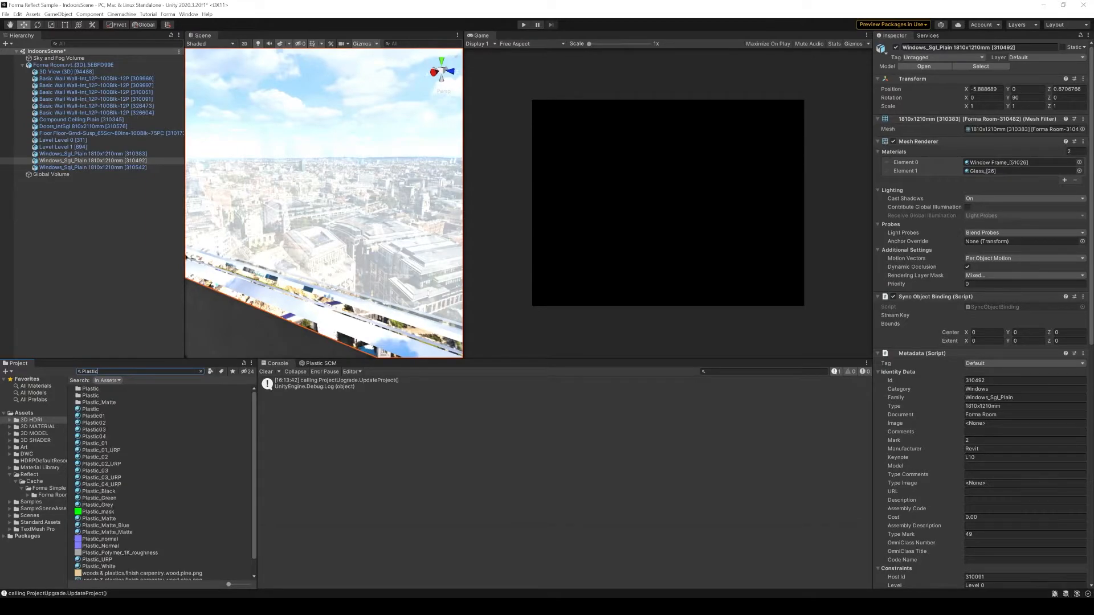
{"action": "type", "text": "_wh"}
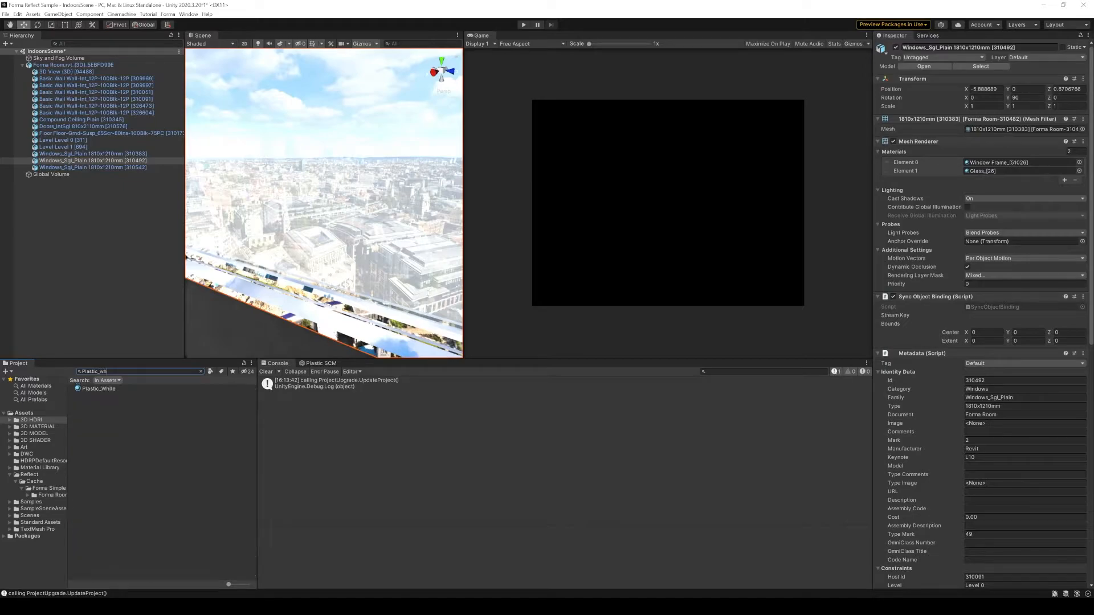
{"action": "left_click_drag", "start_coordinate": [108, 389], "coordinate": [995, 165]}
Deselect the window, save the scene and collapse the Forma Room model in the object tree.
{"action": "right_click_drag", "start_coordinate": [454, 134], "coordinate": [348, 236]}
{"action": "left_click", "coordinate": [67, 243]}
{"action": "key", "text": "ctrl+s"}
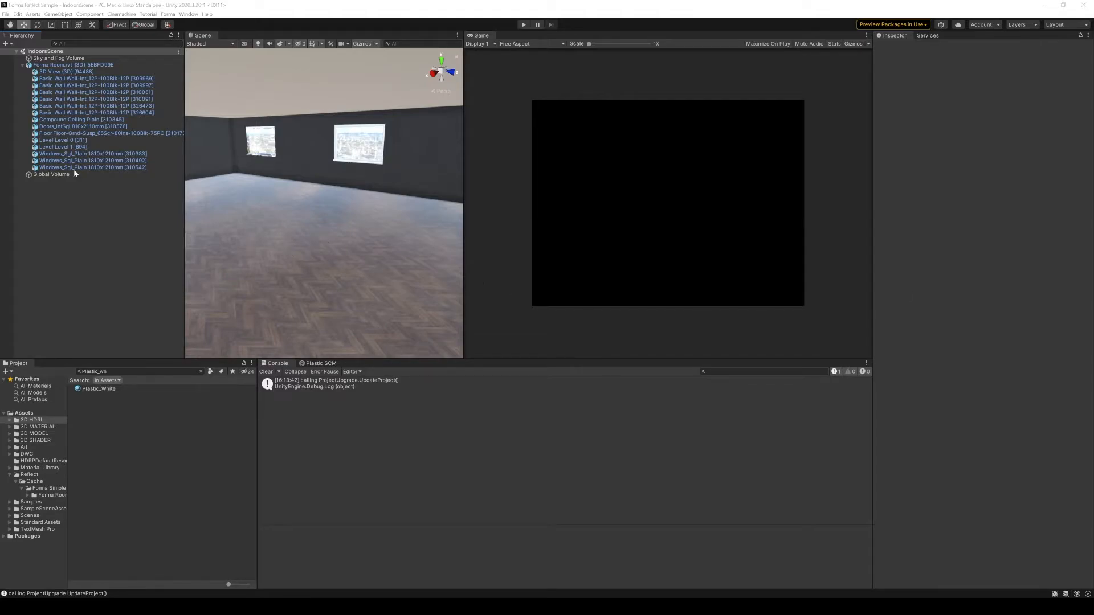
{"action": "left_click", "coordinate": [22, 65]}
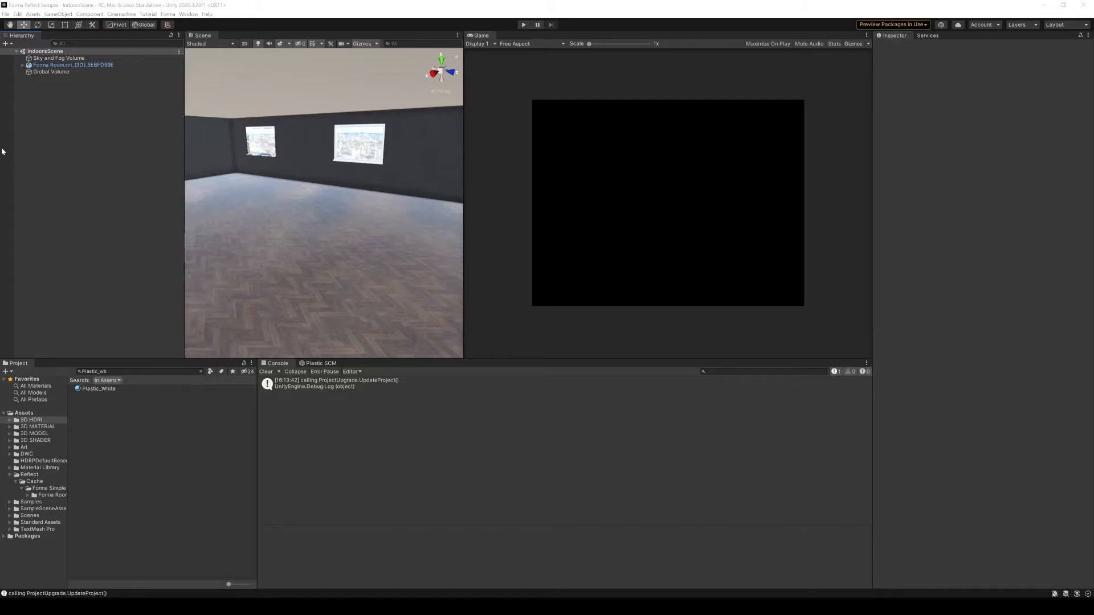
Create an empty root object named Lights and reset its transform.
{"action": "right_click", "coordinate": [88, 123]}
{"action": "mouse_move", "coordinate": [141, 244]}
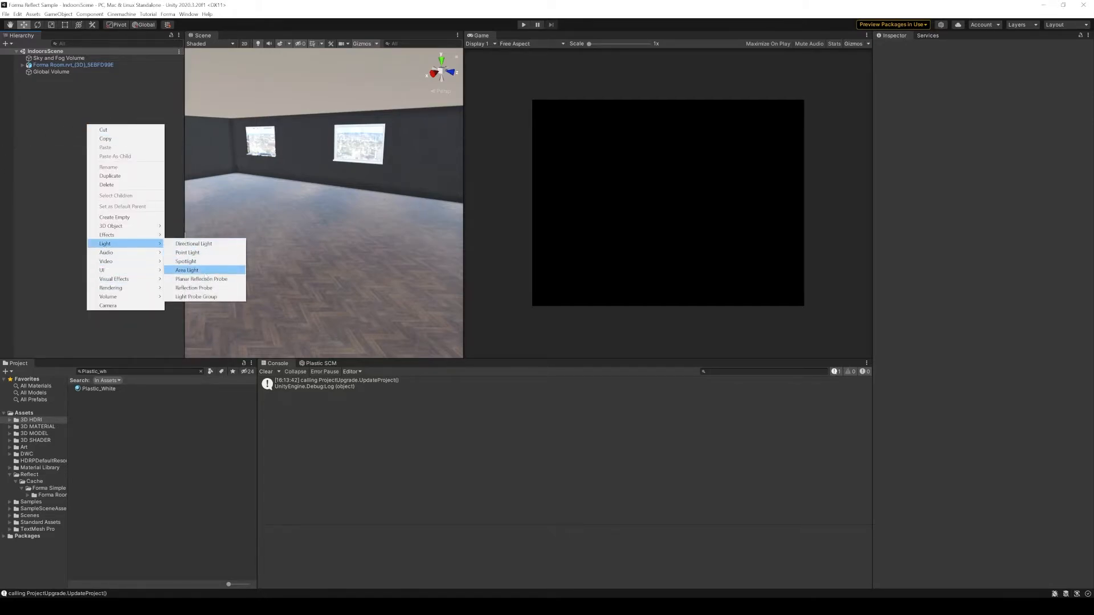
{"action": "left_click", "coordinate": [114, 217]}
{"action": "type", "text": "Lights"}
{"action": "key", "text": "Return"}
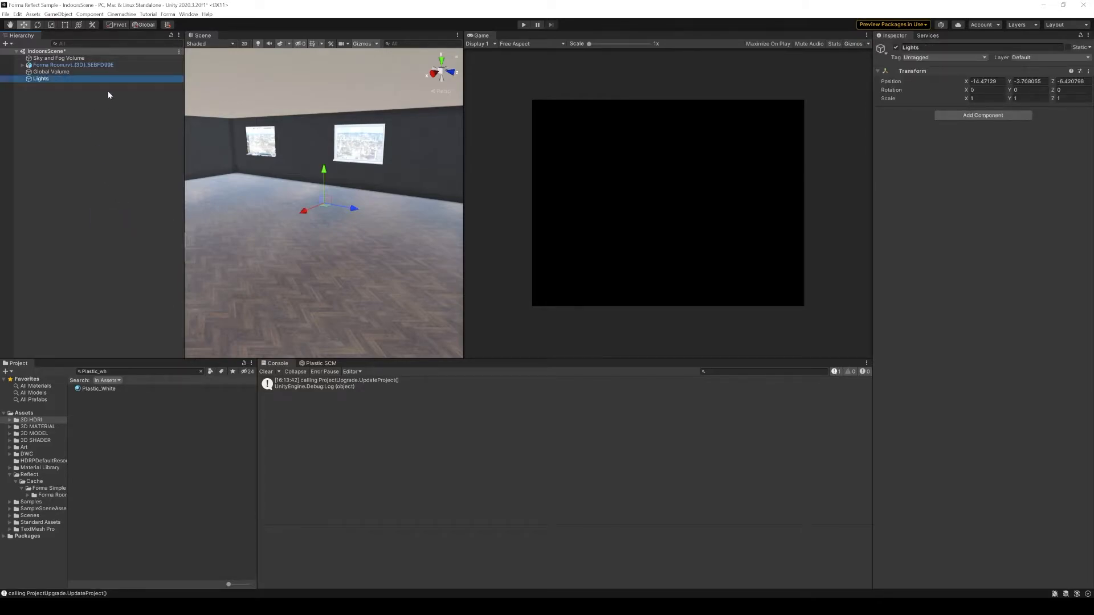
{"action": "left_click", "coordinate": [1088, 71]}
{"action": "left_click", "coordinate": [1022, 80]}
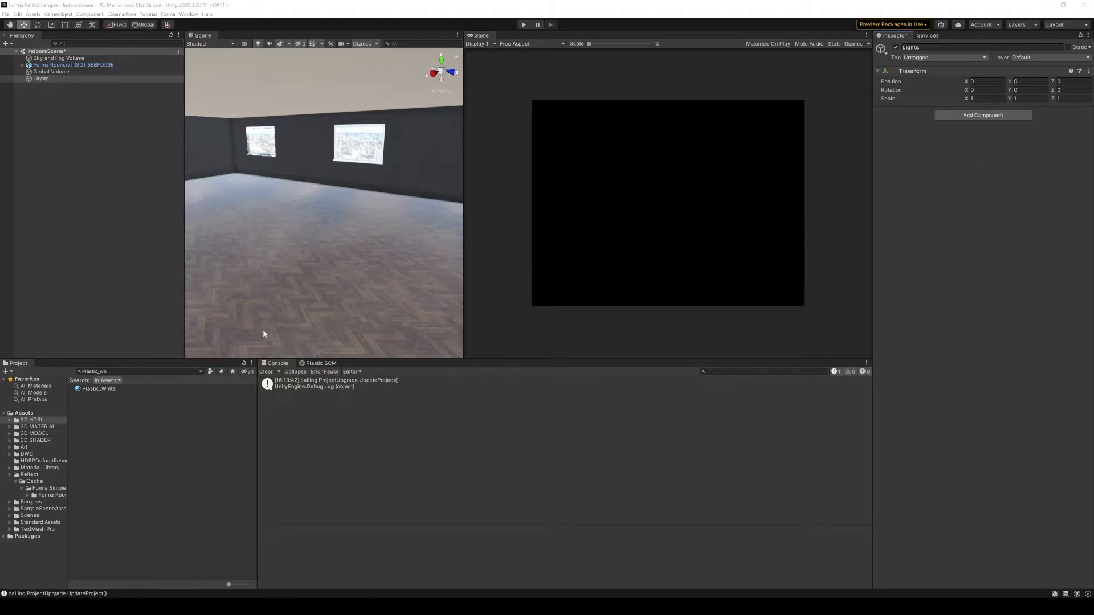
Find the Conference_room model through its Light_fixture mesh in the project assets and add the whole model to the scene.
{"action": "left_click", "coordinate": [149, 369]}
{"action": "type", "text": "Confer"}
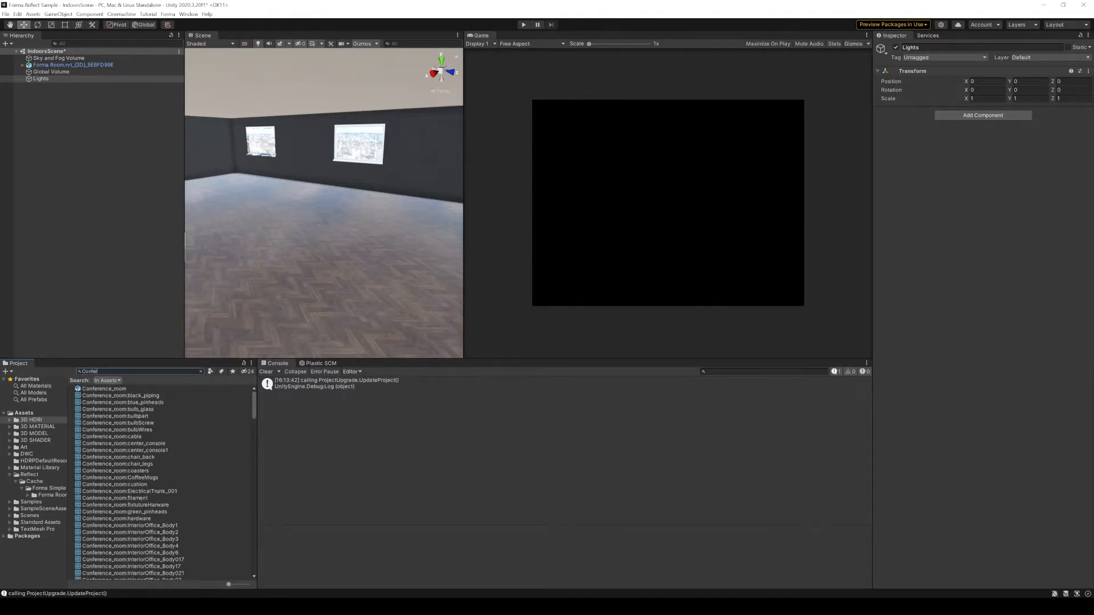
{"action": "type", "text": "ence"}
{"action": "type", "text": "_room:light"}
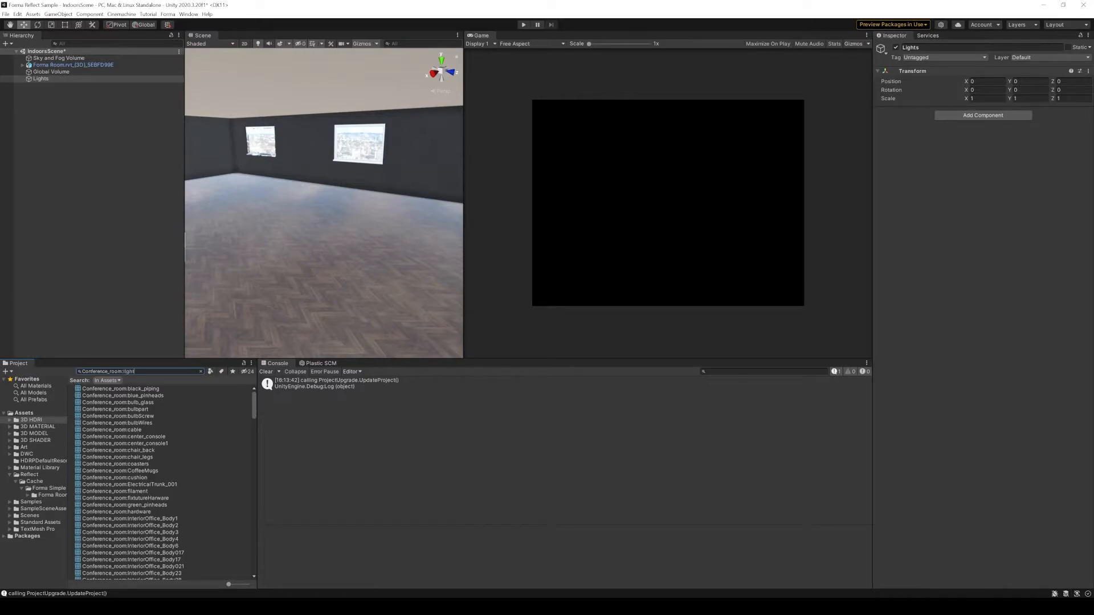
{"action": "left_click", "coordinate": [150, 390]}
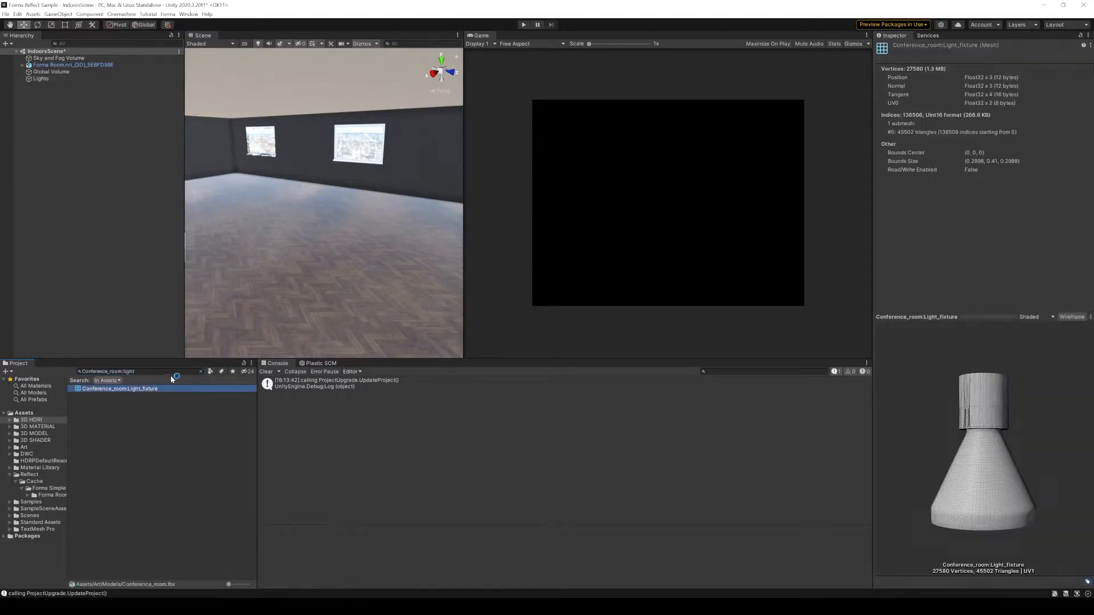
{"action": "left_click", "coordinate": [201, 370]}
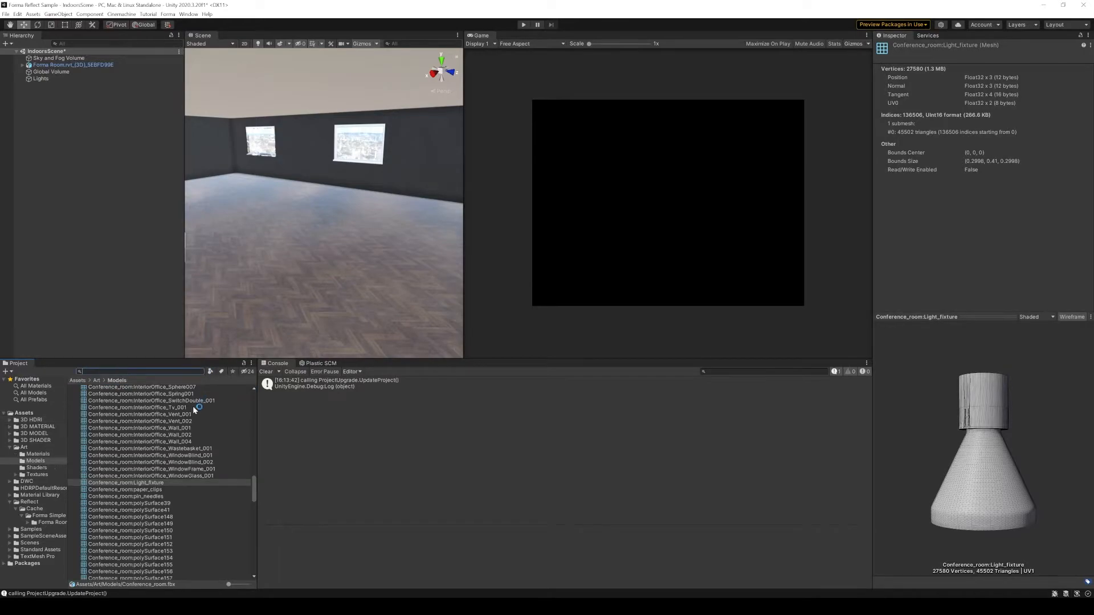
{"action": "scroll", "coordinate": [163, 451], "scroll_direction": "up", "scroll_amount": 15}
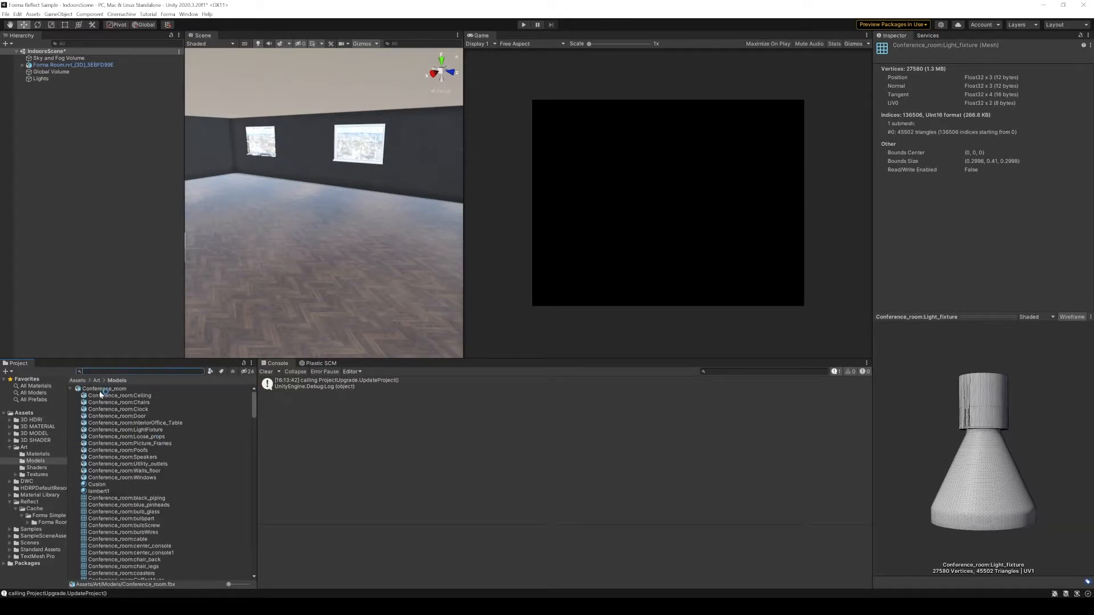
{"action": "left_click_drag", "start_coordinate": [106, 391], "coordinate": [97, 235]}
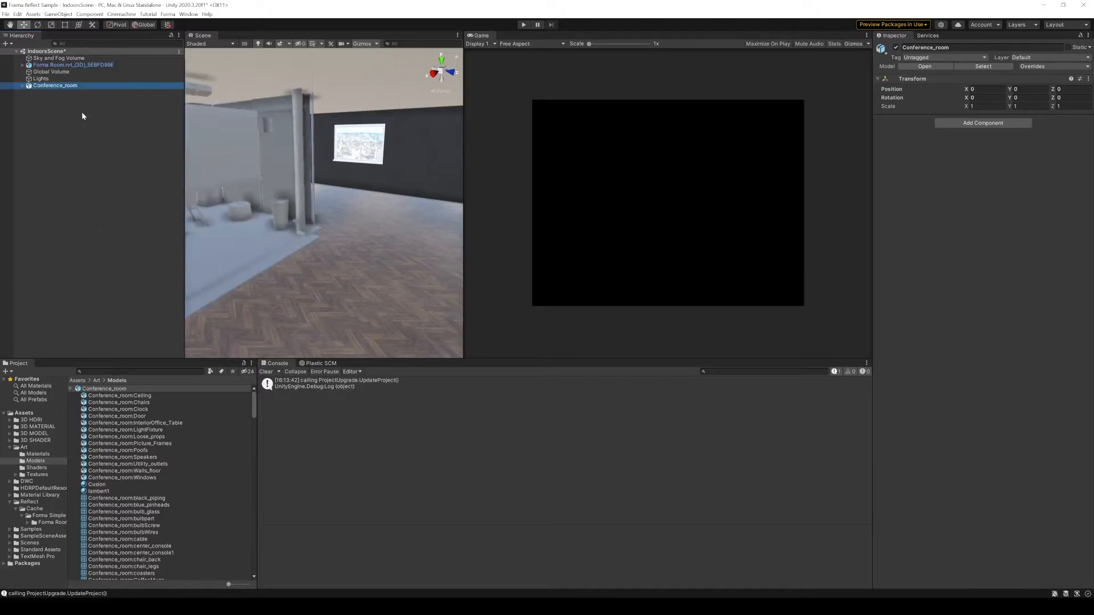
Try to move Conference_room:LightFixture out of the Conference_room prefab into the Lights object.
{"action": "left_click", "coordinate": [22, 86]}
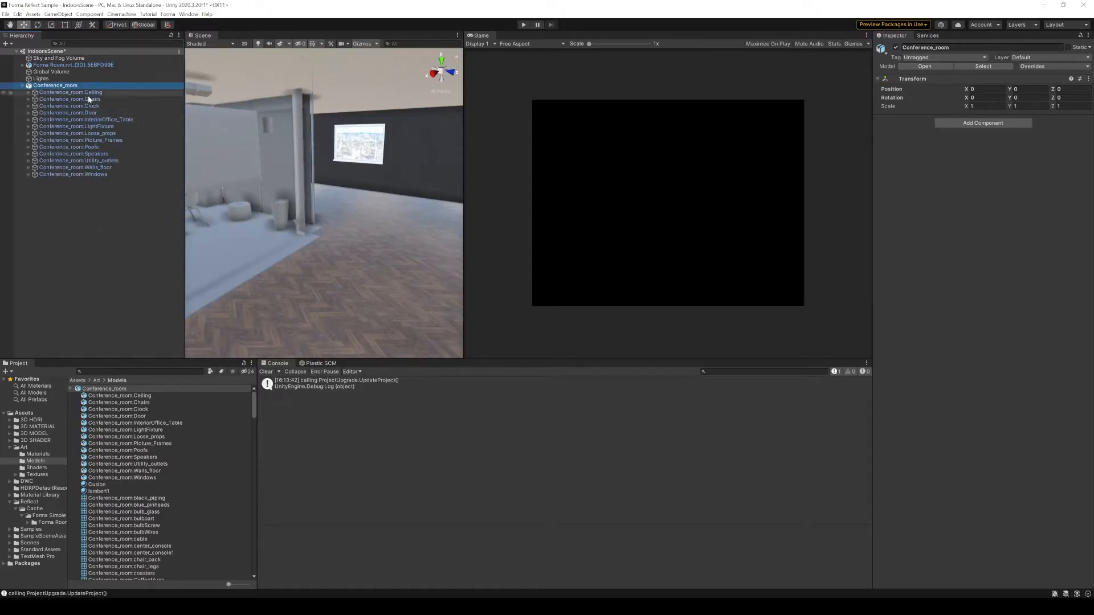
{"action": "left_click", "coordinate": [95, 127]}
{"action": "left_click_drag", "start_coordinate": [95, 127], "coordinate": [68, 101]}
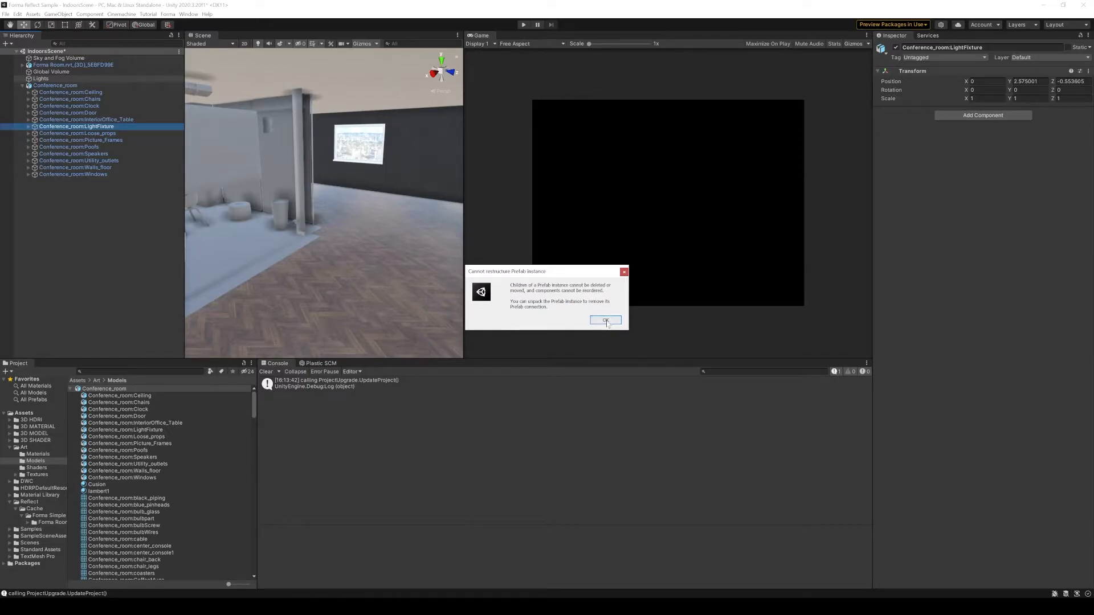
{"action": "left_click", "coordinate": [605, 319]}
Unpack the Conference_room prefab instance completely.
{"action": "left_click", "coordinate": [73, 86]}
{"action": "right_click", "coordinate": [73, 87]}
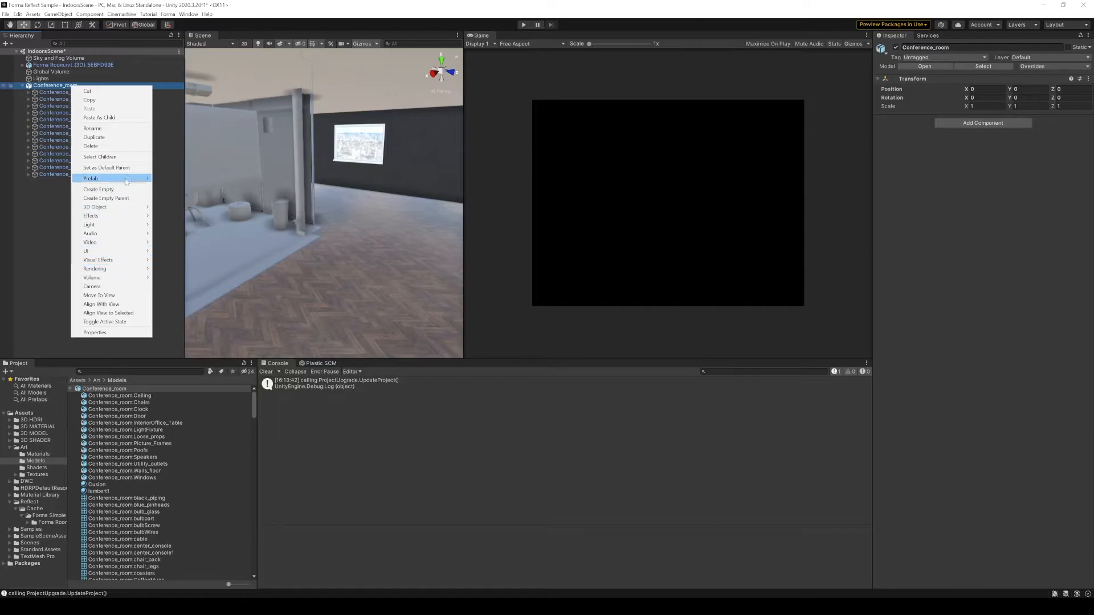
{"action": "mouse_move", "coordinate": [127, 183]}
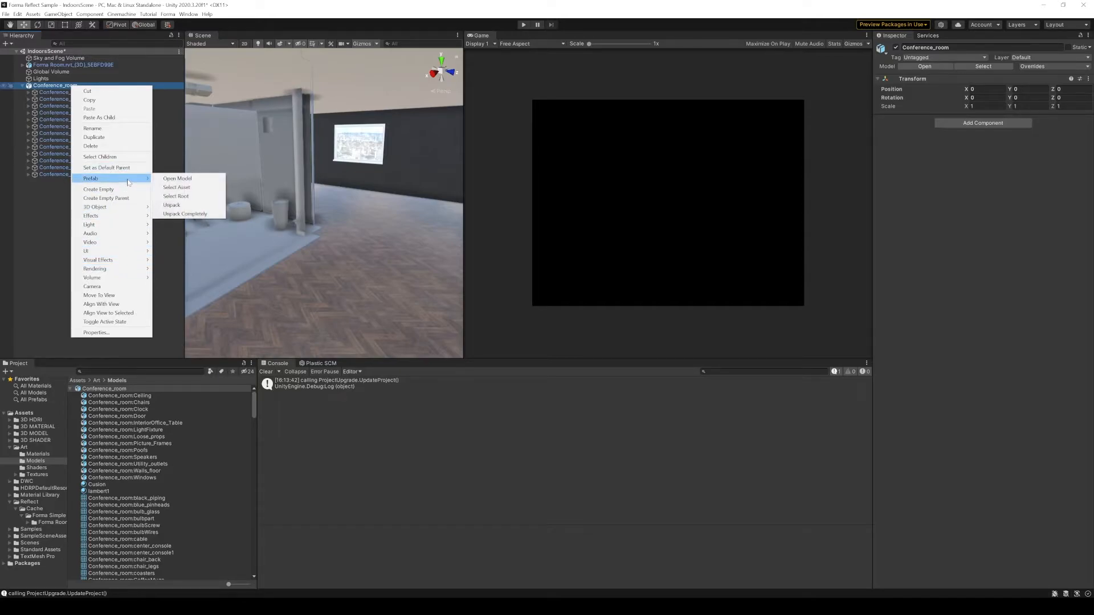
{"action": "left_click", "coordinate": [185, 214]}
Make Conference_room:LightFixture a child of Lights and delete the remaining Conference_room object.
{"action": "left_click", "coordinate": [87, 119]}
{"action": "left_click", "coordinate": [80, 125]}
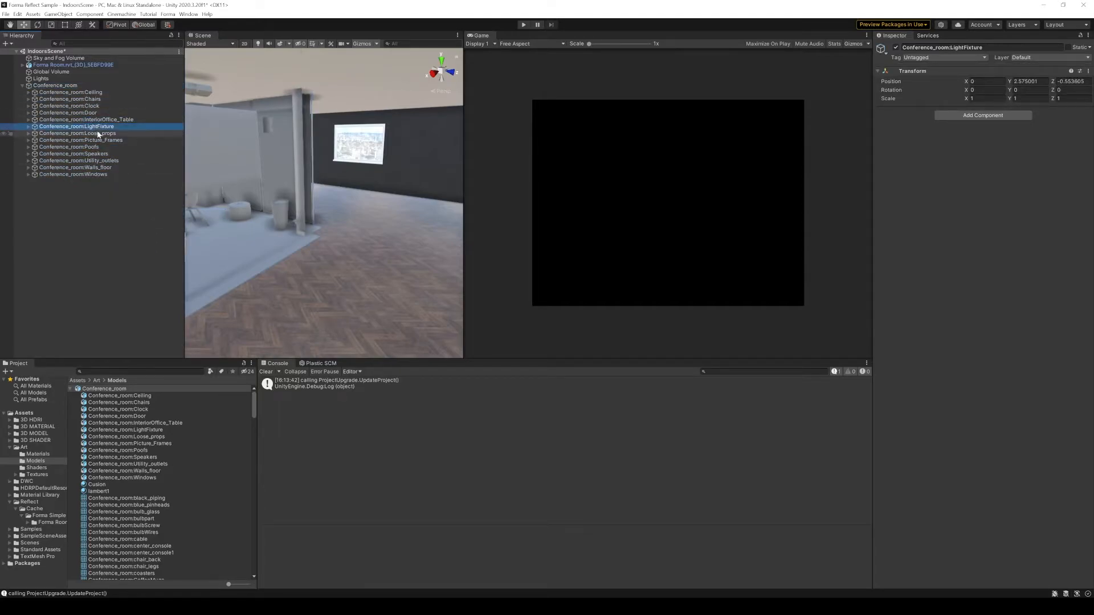
{"action": "left_click_drag", "start_coordinate": [50, 78], "coordinate": [50, 79]}
{"action": "left_click", "coordinate": [64, 93]}
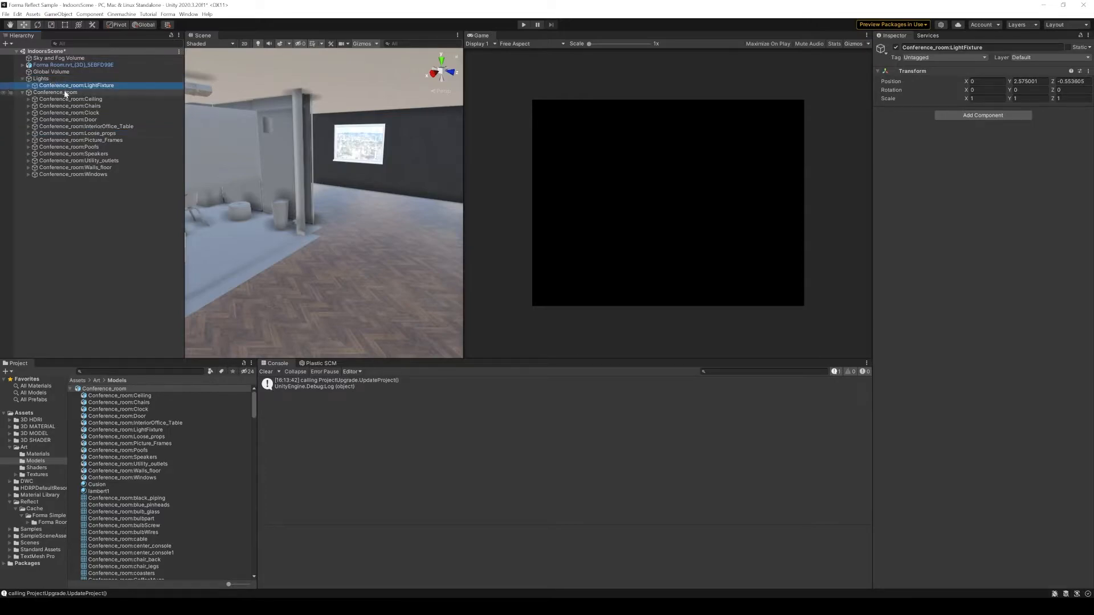
{"action": "key", "text": "Delete"}
Set the LightFixture's position to X 1.72, Y 2.59, Z 3.43 and frame it in the scene.
{"action": "left_click", "coordinate": [71, 86]}
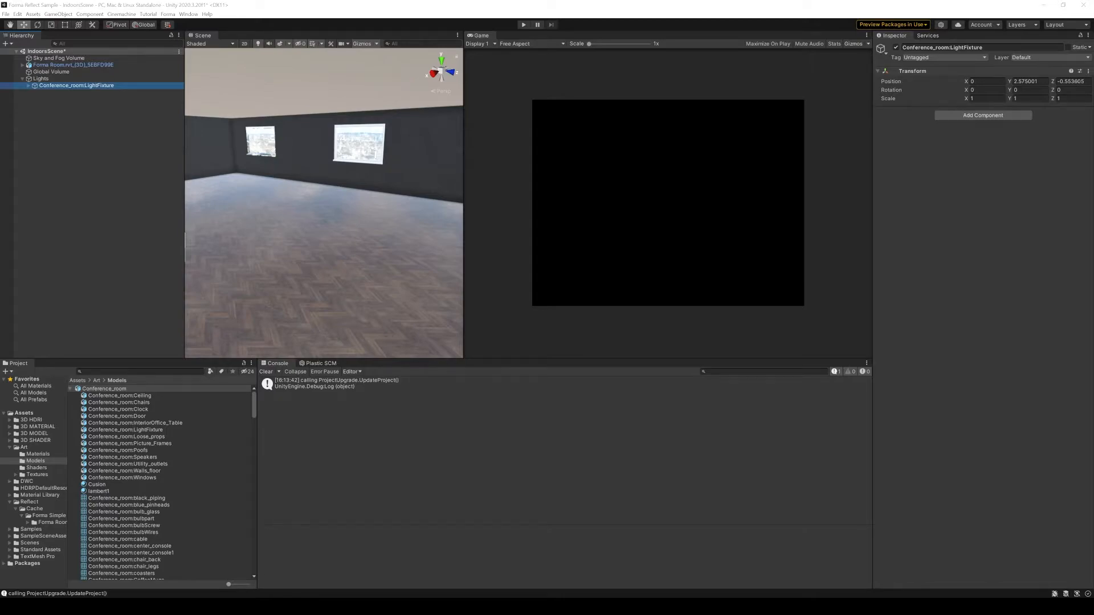
{"action": "left_click", "coordinate": [986, 80]}
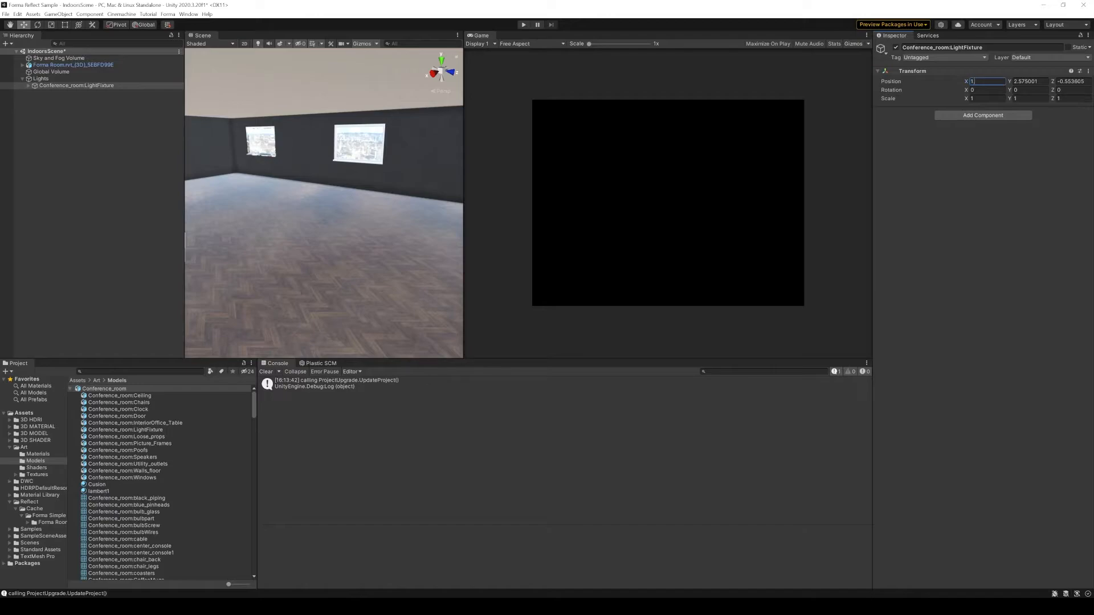
{"action": "key", "text": "Tab"}
{"action": "type", "text": "1.5"}
{"action": "key", "text": "Tab"}
{"action": "left_click", "coordinate": [1029, 81]}
{"action": "type", "text": "2.59"}
{"action": "key", "text": "Tab"}
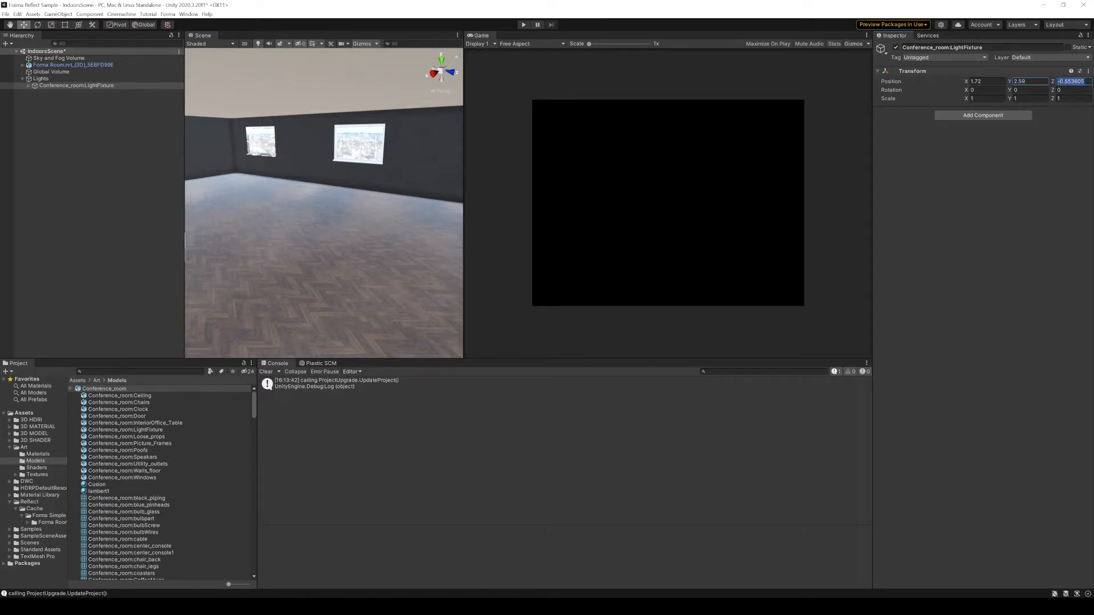
{"action": "type", "text": "3.43"}
{"action": "double_click", "coordinate": [69, 86]}
{"action": "middle_click_drag", "start_coordinate": [266, 207], "coordinate": [251, 169]}
{"action": "middle_click_drag", "start_coordinate": [302, 259], "coordinate": [305, 139]}
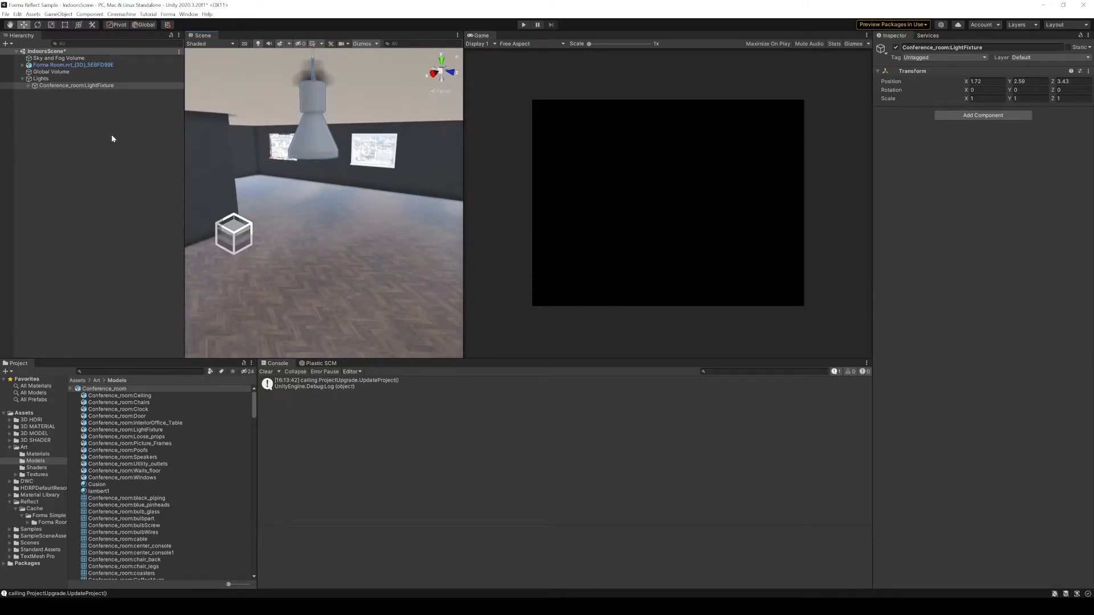
Add a spotlight as a child of Conference_room:LightFixture.
{"action": "left_click", "coordinate": [25, 85]}
{"action": "left_click", "coordinate": [26, 85]}
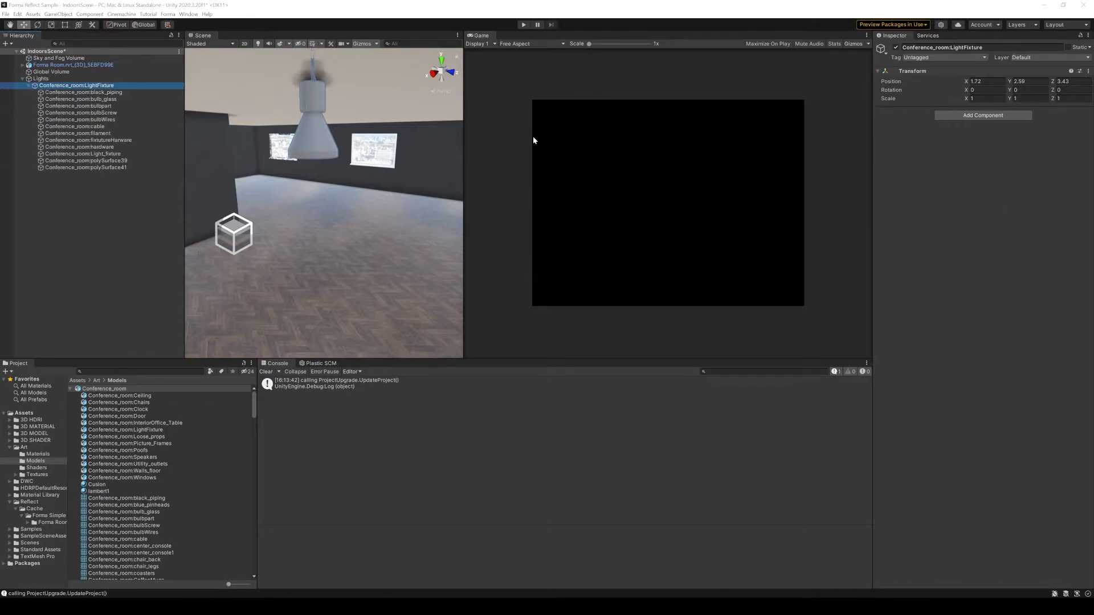
{"action": "right_click", "coordinate": [76, 86]}
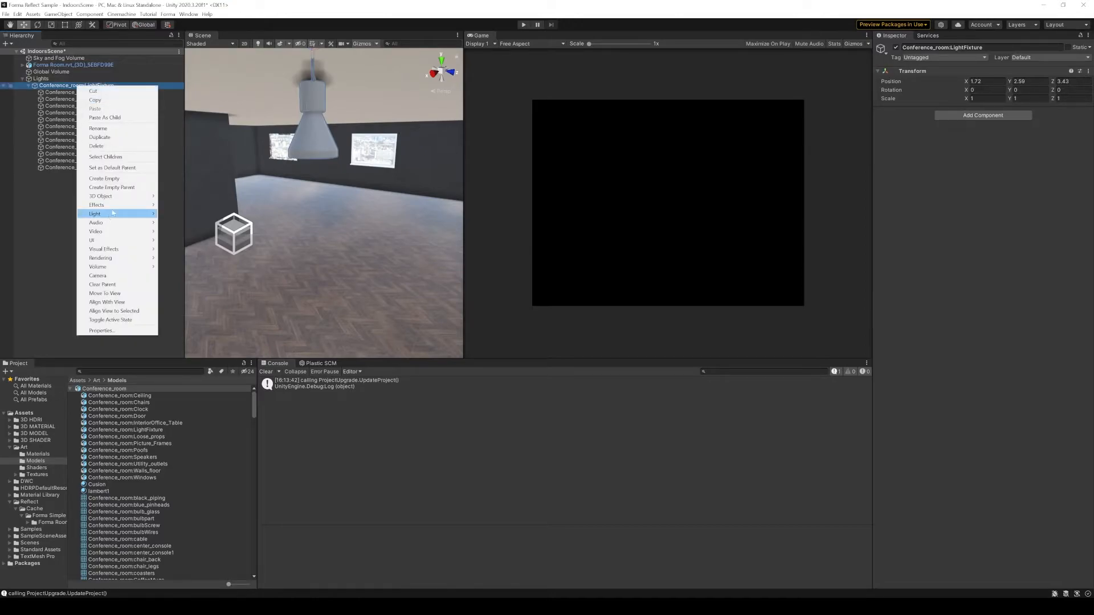
{"action": "mouse_move", "coordinate": [132, 217]}
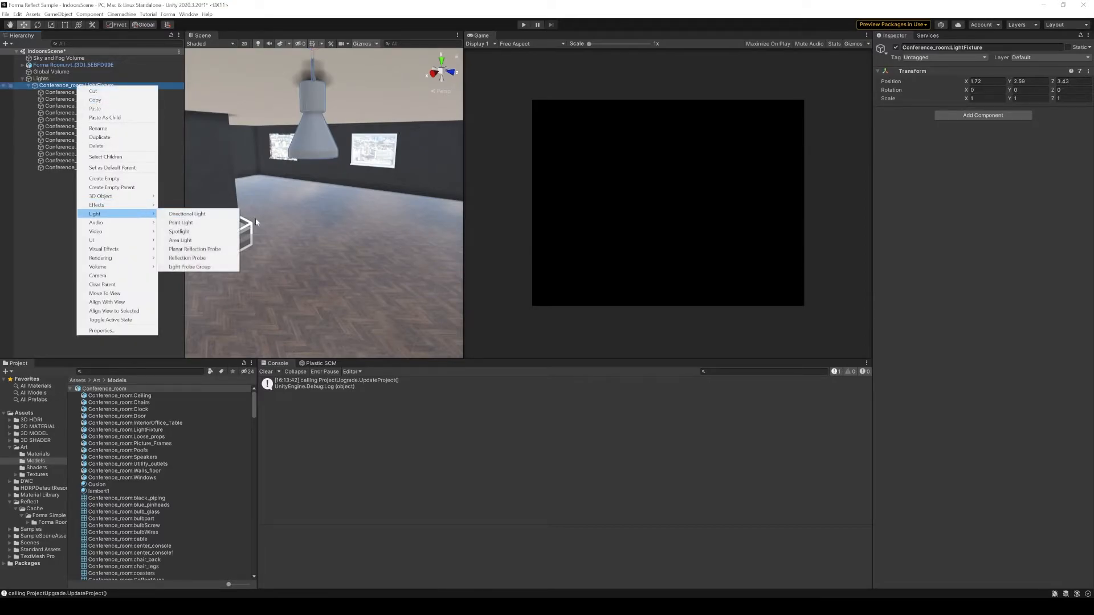
{"action": "left_click", "coordinate": [200, 233]}
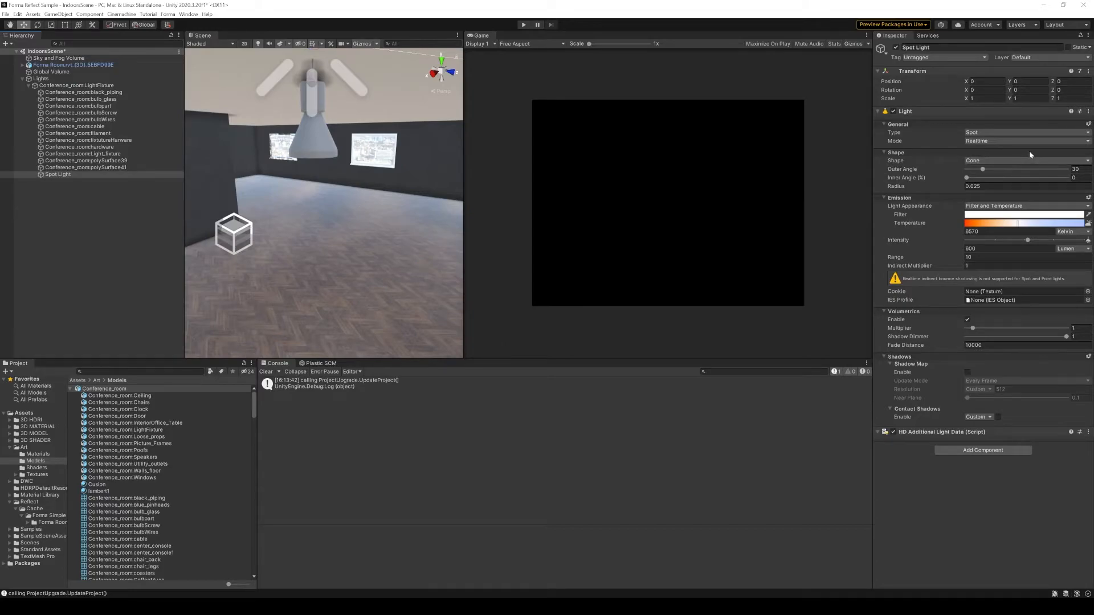
Set the spotlight's mode to Mixed, with an outer angle of 122.4 and an inner angle of 19.5%.
{"action": "left_click", "coordinate": [987, 141]}
{"action": "left_click", "coordinate": [1001, 159]}
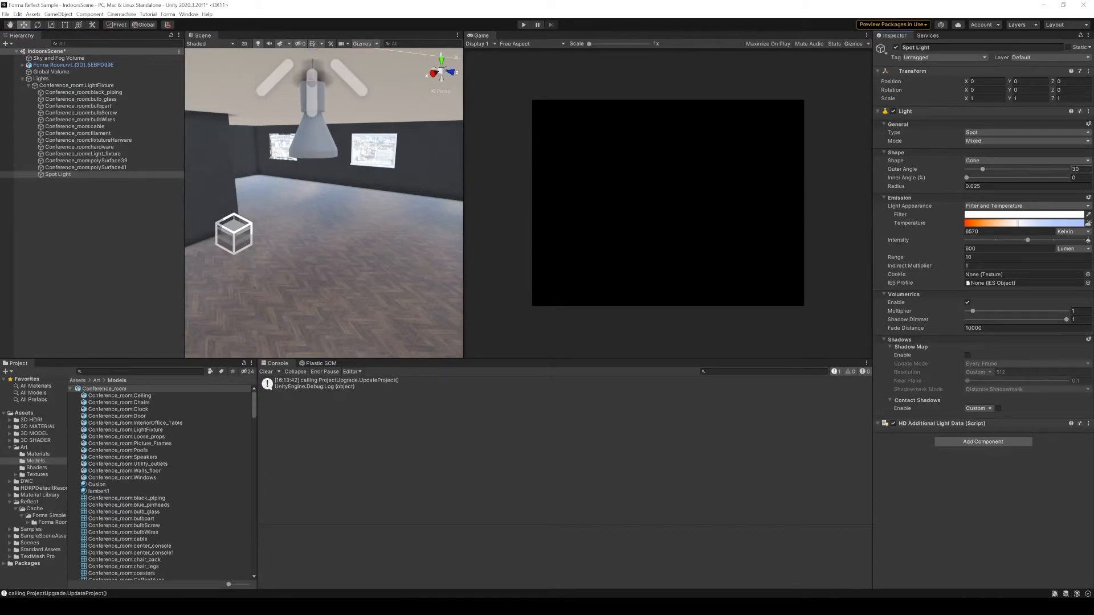
{"action": "double_click", "coordinate": [1076, 169]}
{"action": "type", "text": "122.4"}
{"action": "left_click", "coordinate": [1075, 178]}
{"action": "type", "text": "19.5"}
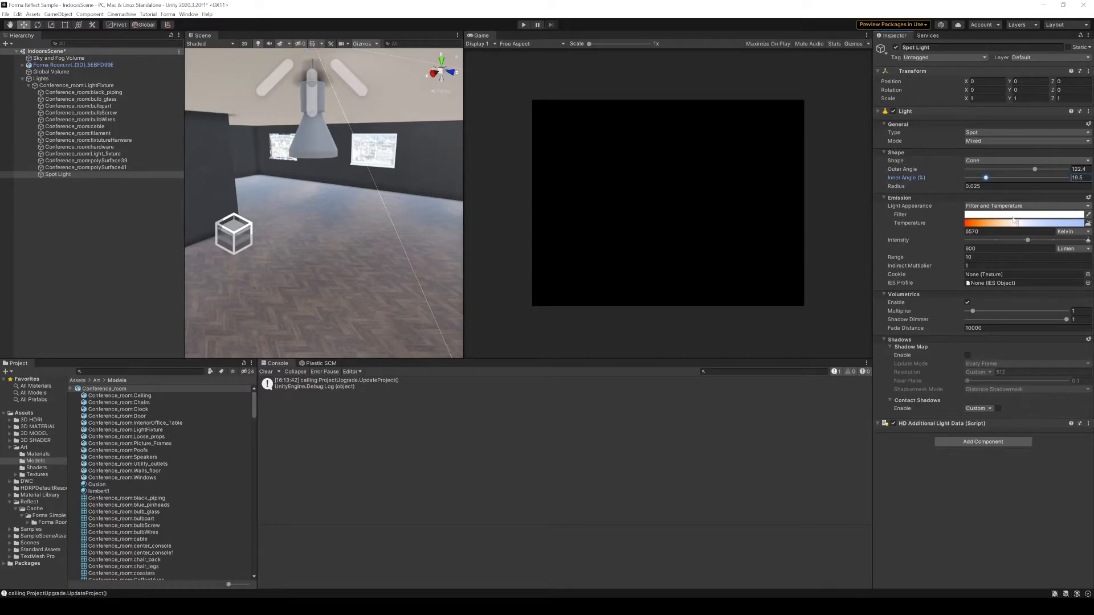
Set the spotlight's emission to 4700 Kelvin, 141.0887 Lumen intensity, range 15 and indirect multiplier 3.
{"action": "left_click", "coordinate": [1007, 231]}
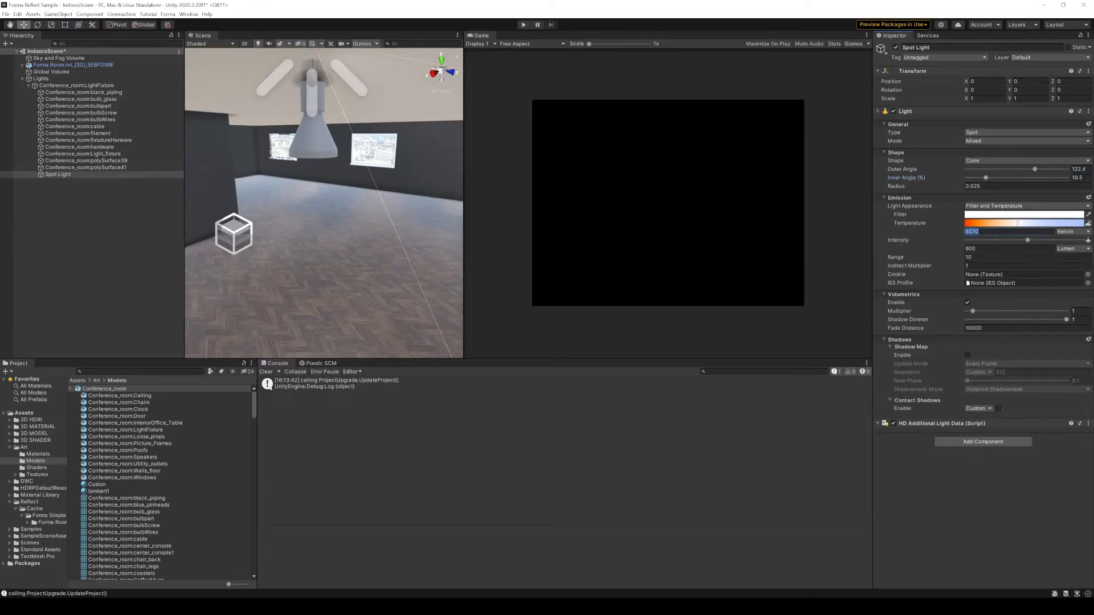
{"action": "type", "text": "4700"}
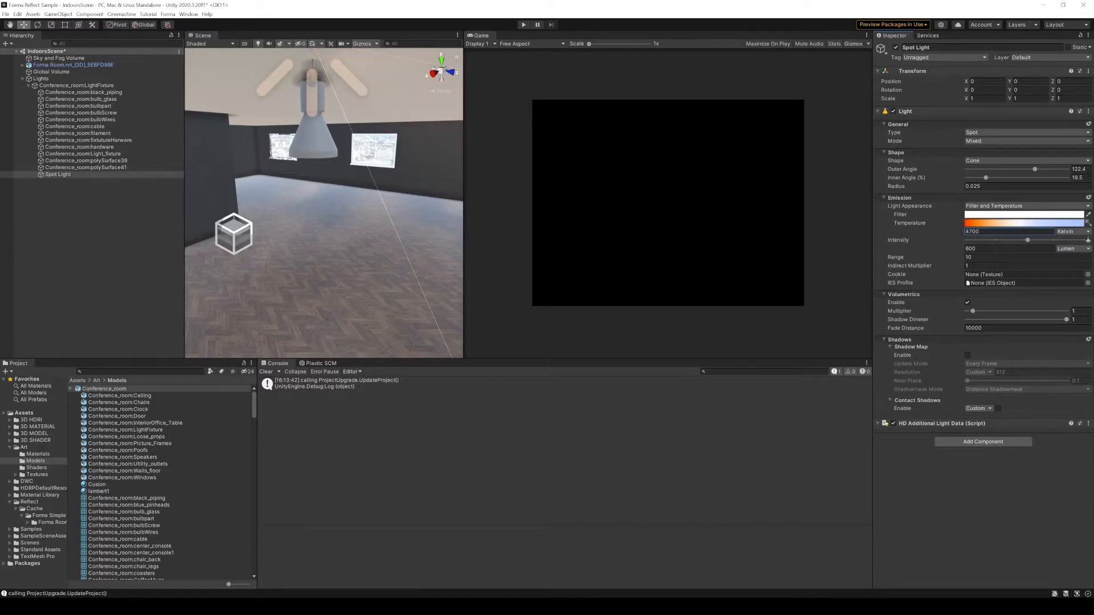
{"action": "left_click", "coordinate": [986, 248]}
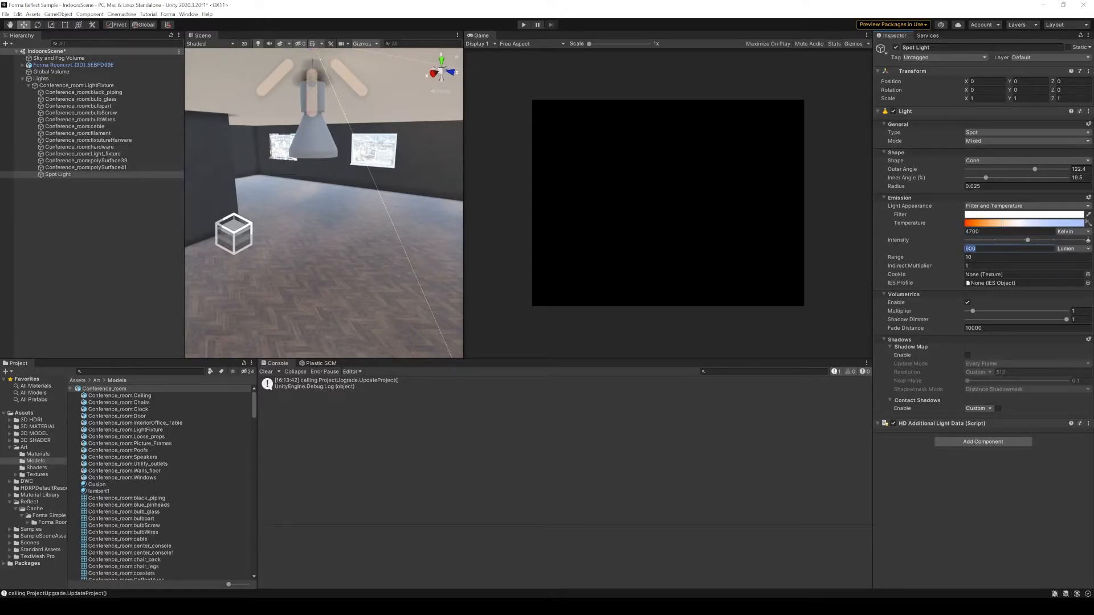
{"action": "type", "text": "141.0887"}
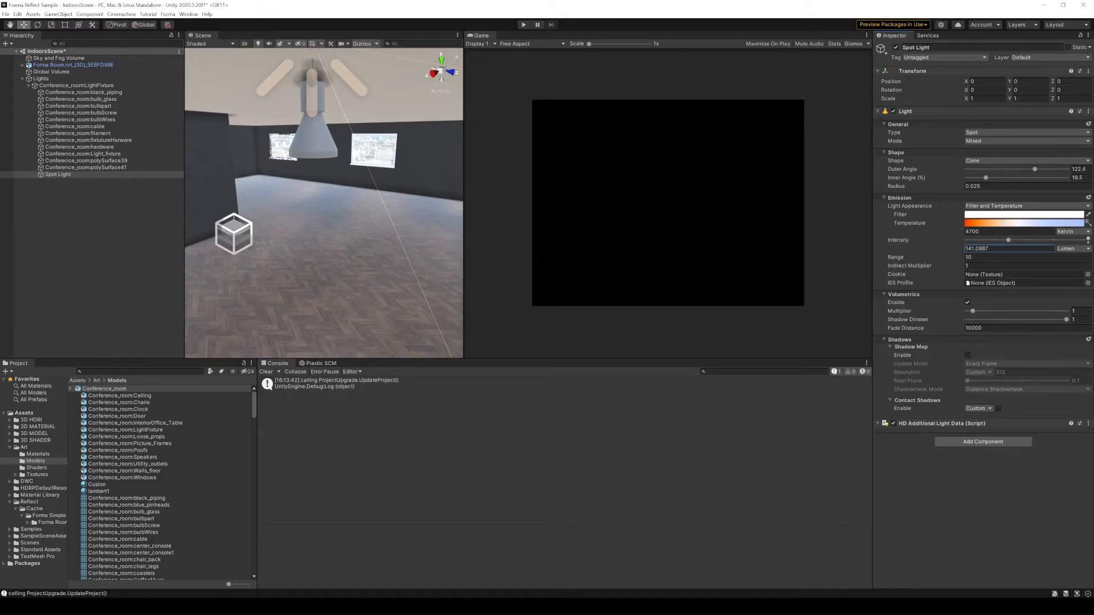
{"action": "left_click", "coordinate": [987, 257]}
{"action": "type", "text": "15"}
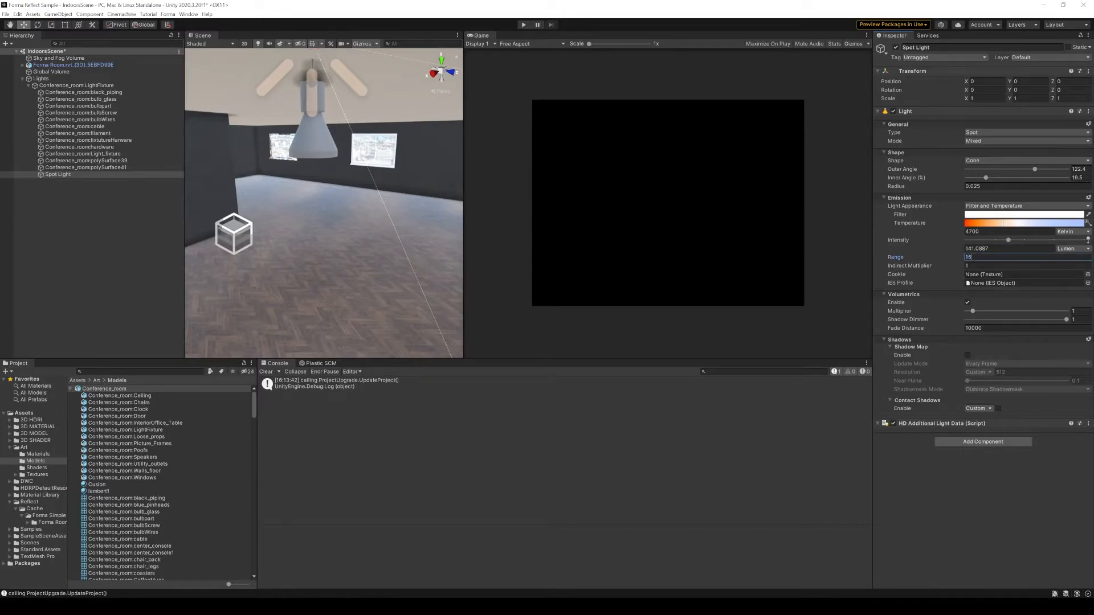
{"action": "left_click", "coordinate": [968, 265]}
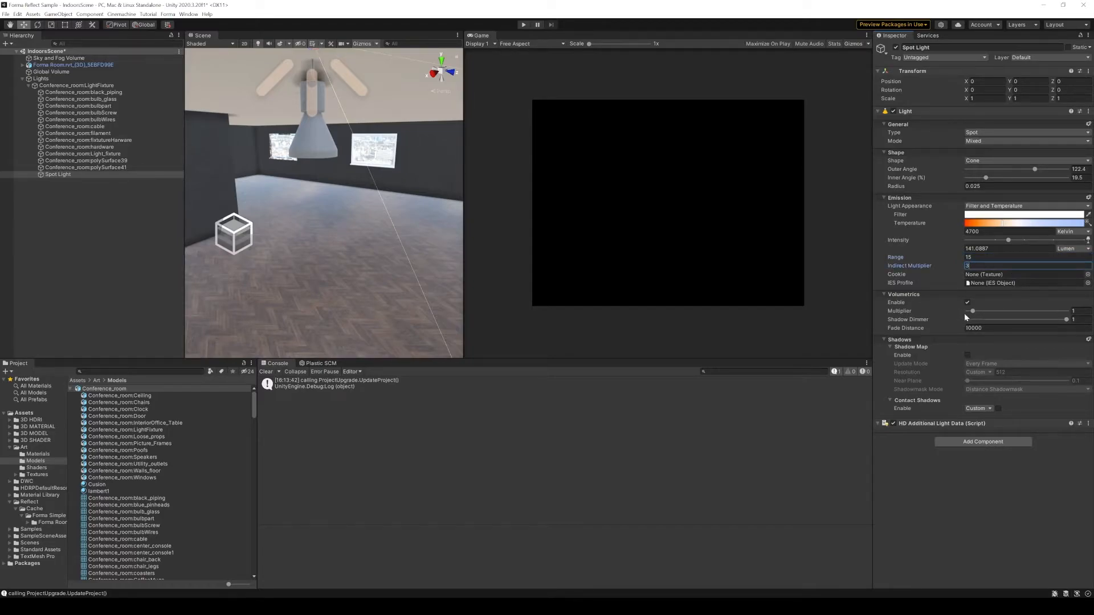
Set the spotlight's volumetric multiplier to 16, shadow dimmer to 0.75 and fade distance to 1000.
{"action": "left_click", "coordinate": [1081, 311]}
{"action": "type", "text": "16"}
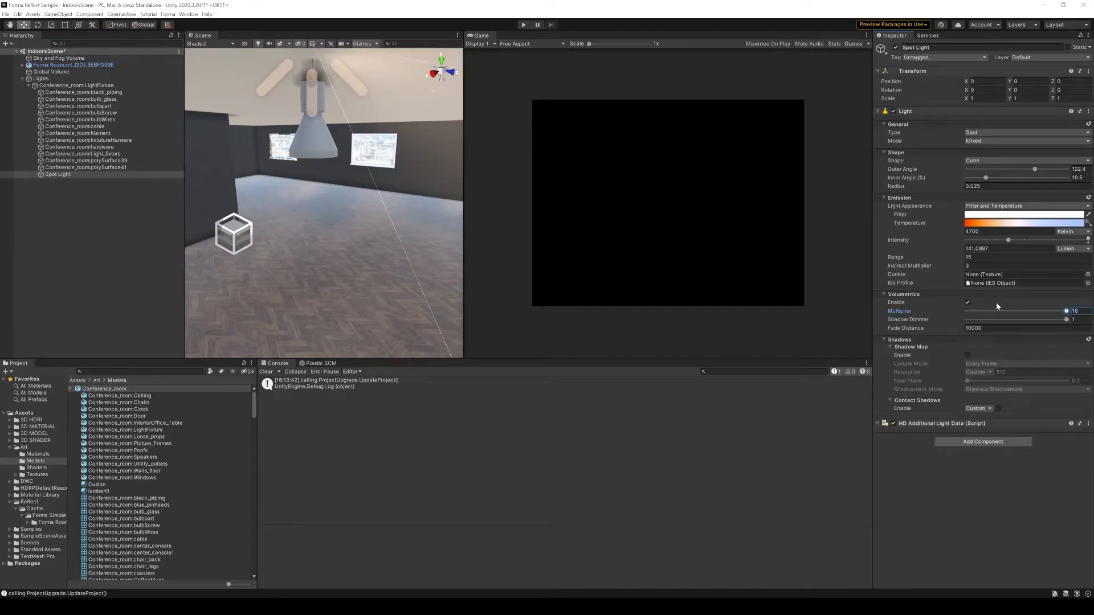
{"action": "left_click", "coordinate": [1086, 322]}
{"action": "type", "text": "0.75"}
{"action": "key", "text": "Tab"}
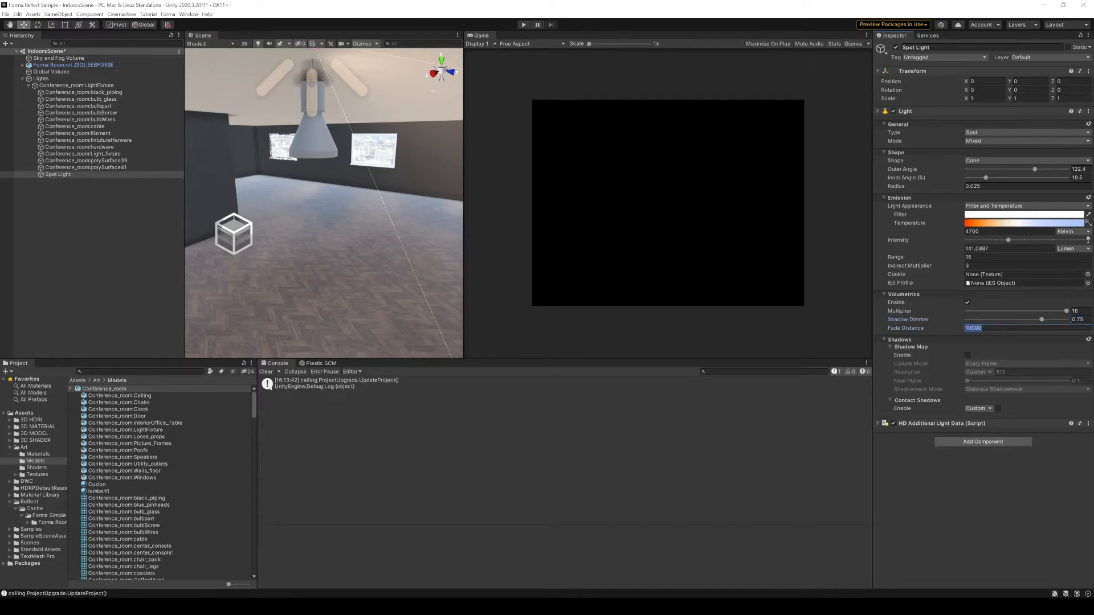
{"action": "type", "text": "10"}
Enable the spotlight's shadow map with Ultra resolution and a near plane of 0.61.
{"action": "left_click", "coordinate": [968, 354]}
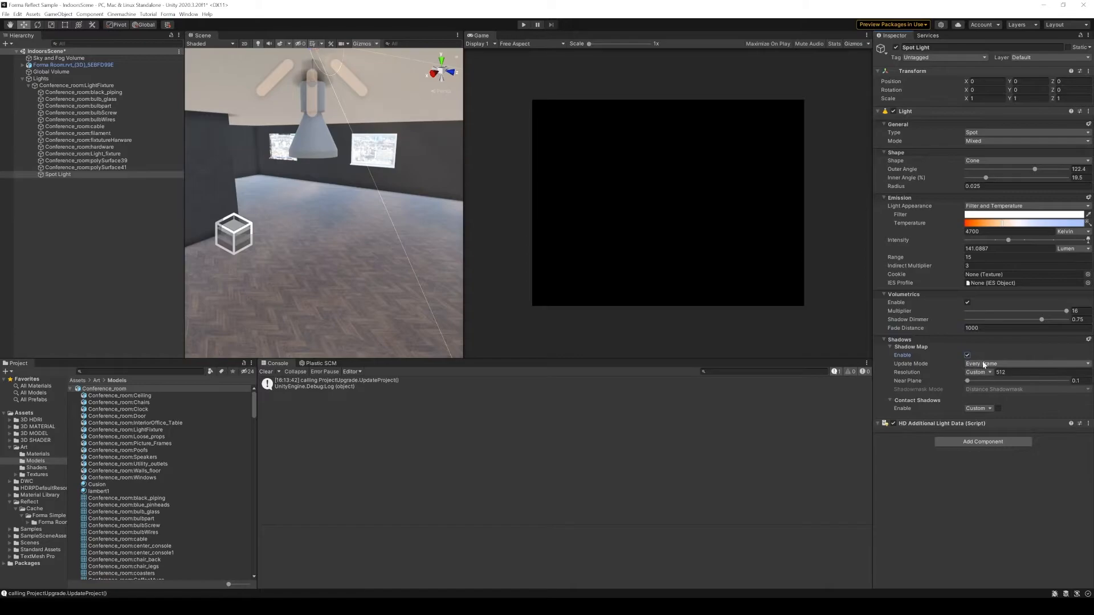
{"action": "left_click", "coordinate": [978, 372]}
{"action": "left_click", "coordinate": [983, 406]}
{"action": "left_click", "coordinate": [1074, 381]}
{"action": "type", "text": "0.61"}
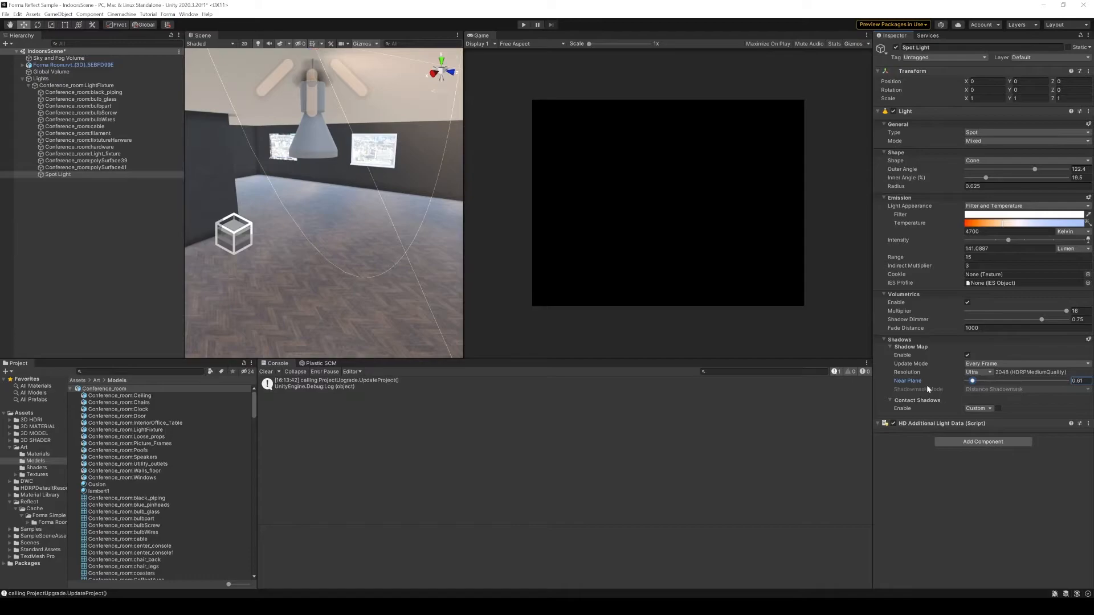
Change the spotlight's contact shadows option and set its Y position to -0.53.
{"action": "left_click", "coordinate": [975, 409]}
{"action": "left_click", "coordinate": [975, 443]}
{"action": "left_click", "coordinate": [1025, 81]}
{"action": "type", "text": "-0.53"}
{"action": "left_click", "coordinate": [981, 90]}
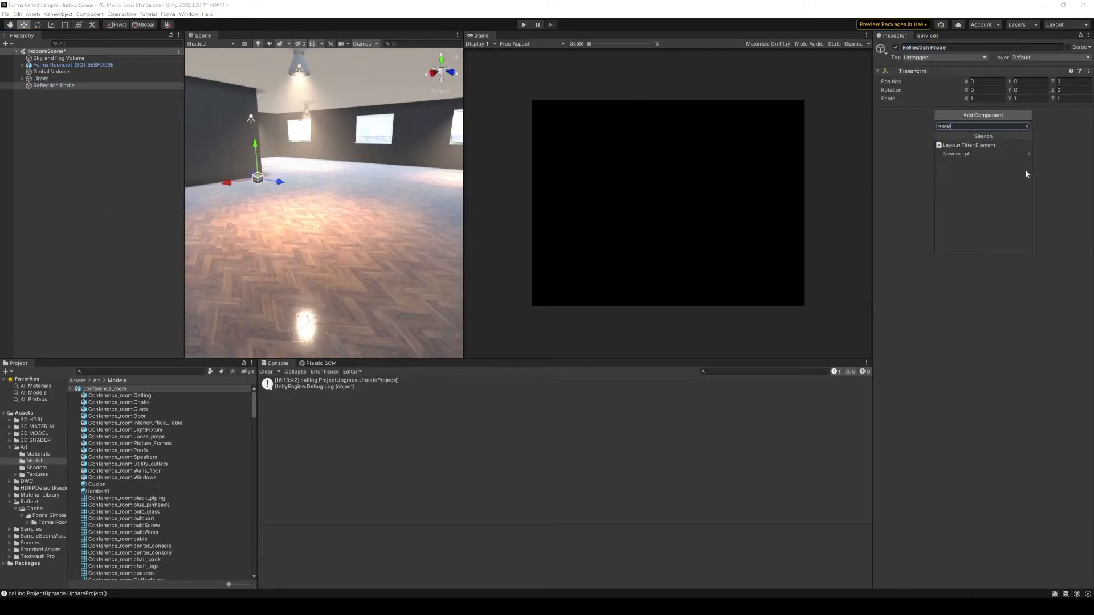
Add a Reflection Probe component to the Reflection Probe object.
{"action": "key", "text": "BackSpace"}
{"action": "key", "text": "BackSpace"}
{"action": "type", "text": "flec"}
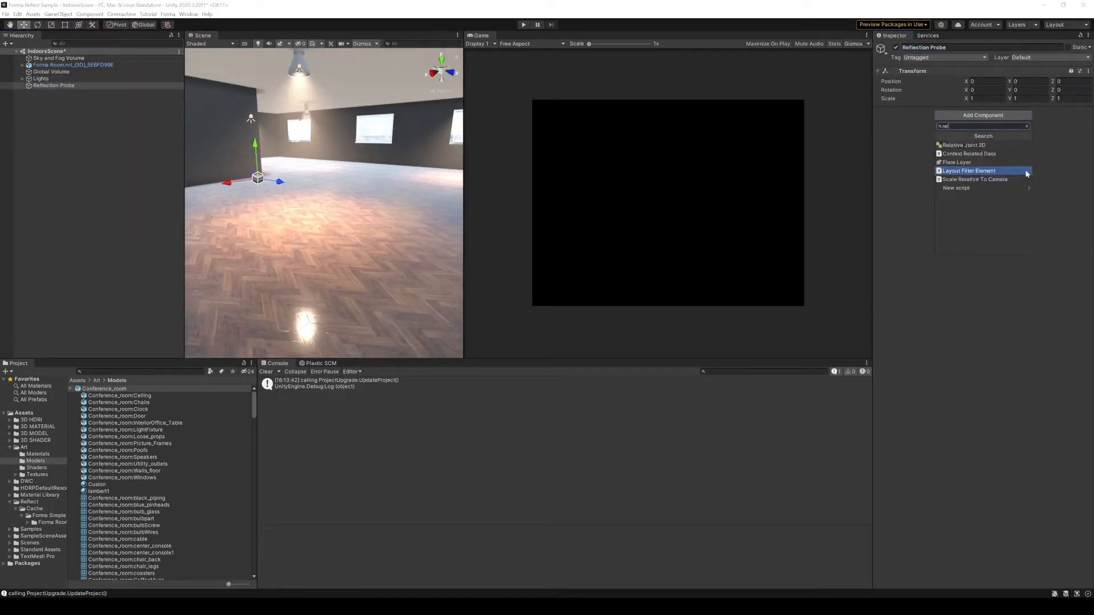
{"action": "key", "text": "Return"}
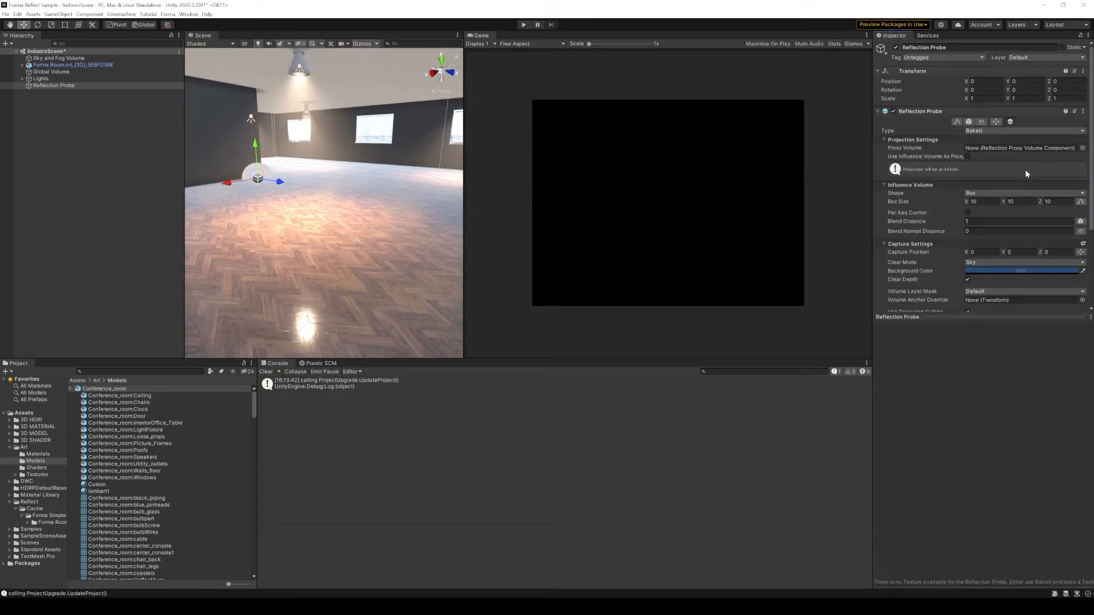
Set the reflection probe's type to Realtime and use its influence volume as the proxy volume.
{"action": "left_click", "coordinate": [988, 130]}
{"action": "left_click", "coordinate": [986, 157]}
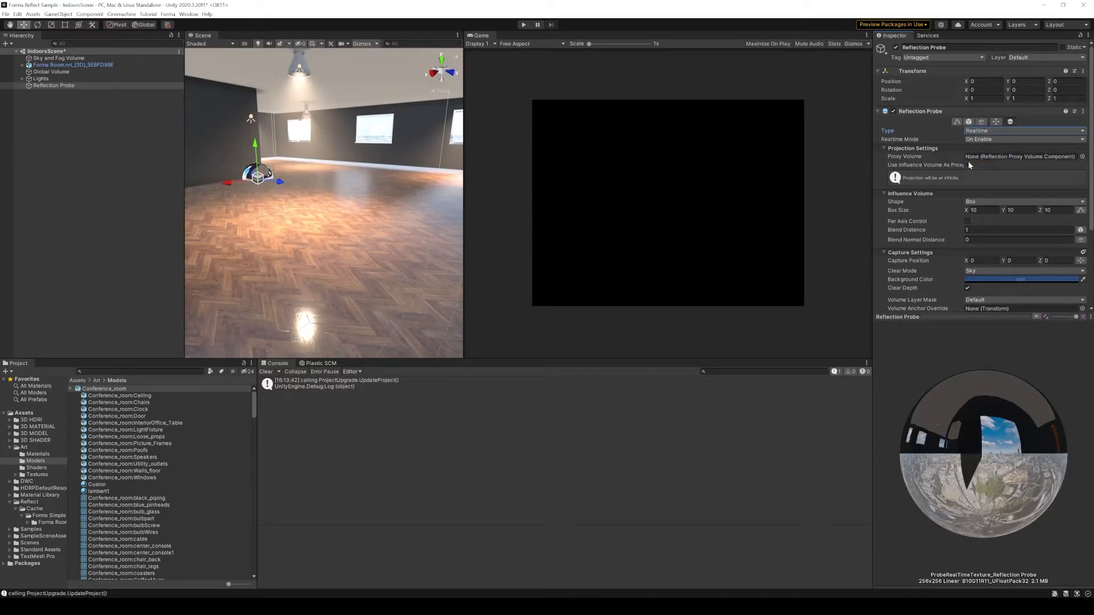
{"action": "left_click", "coordinate": [966, 164]}
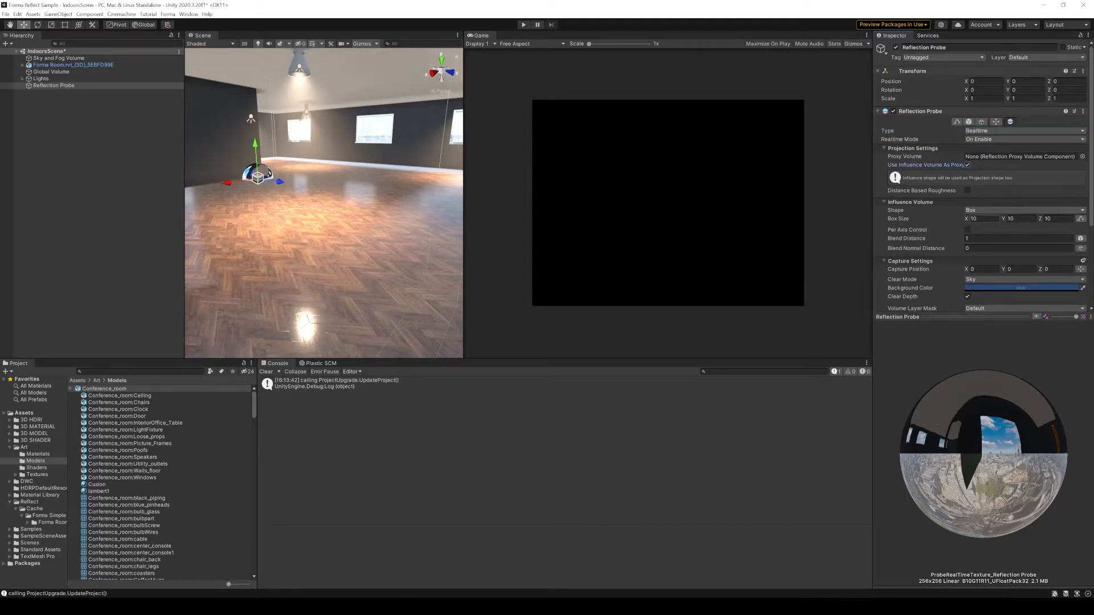
Set the reflection probe's influence box size to X 11.56, Y 2.77, Z 12.47 and expand its render settings.
{"action": "left_click", "coordinate": [978, 219]}
{"action": "type", "text": "11.56"}
{"action": "key", "text": "Tab"}
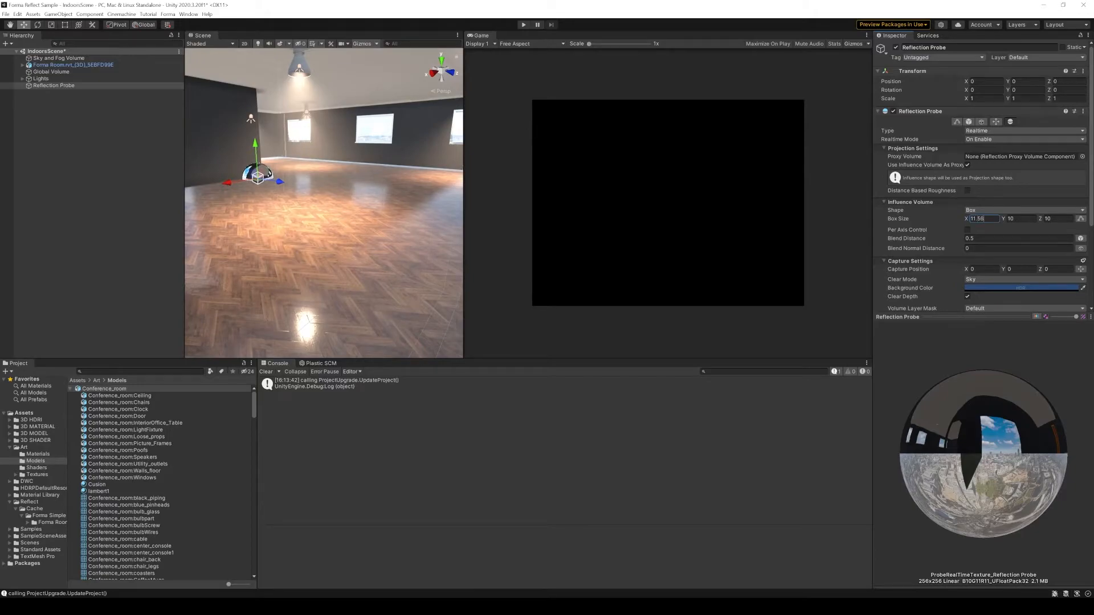
{"action": "type", "text": "2.77"}
{"action": "key", "text": "Tab"}
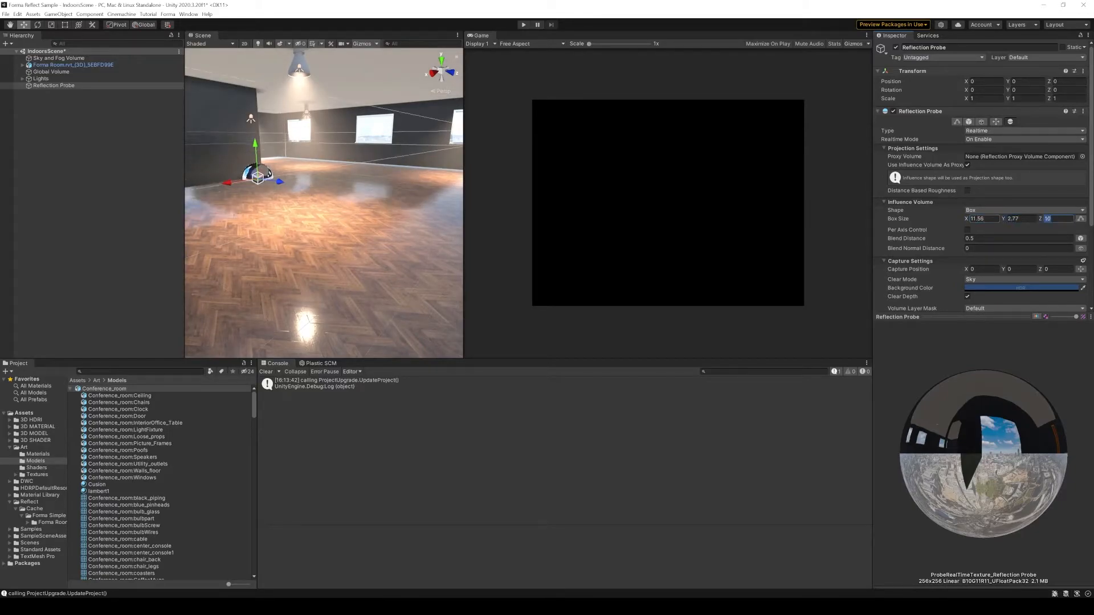
{"action": "type", "text": "12.47"}
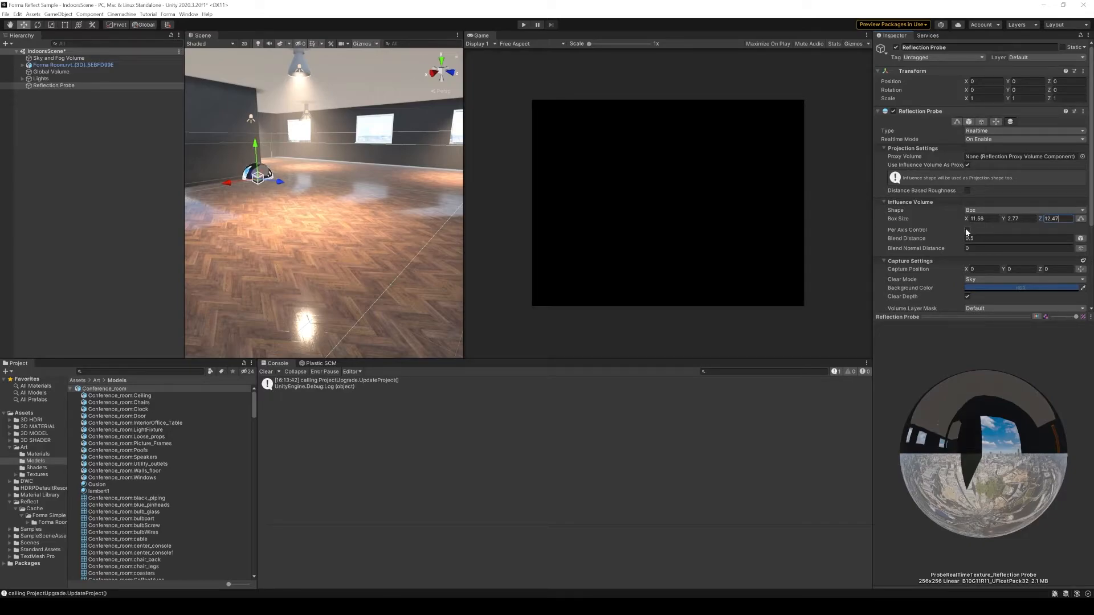
{"action": "scroll", "coordinate": [1004, 221], "scroll_direction": "down", "scroll_amount": 3}
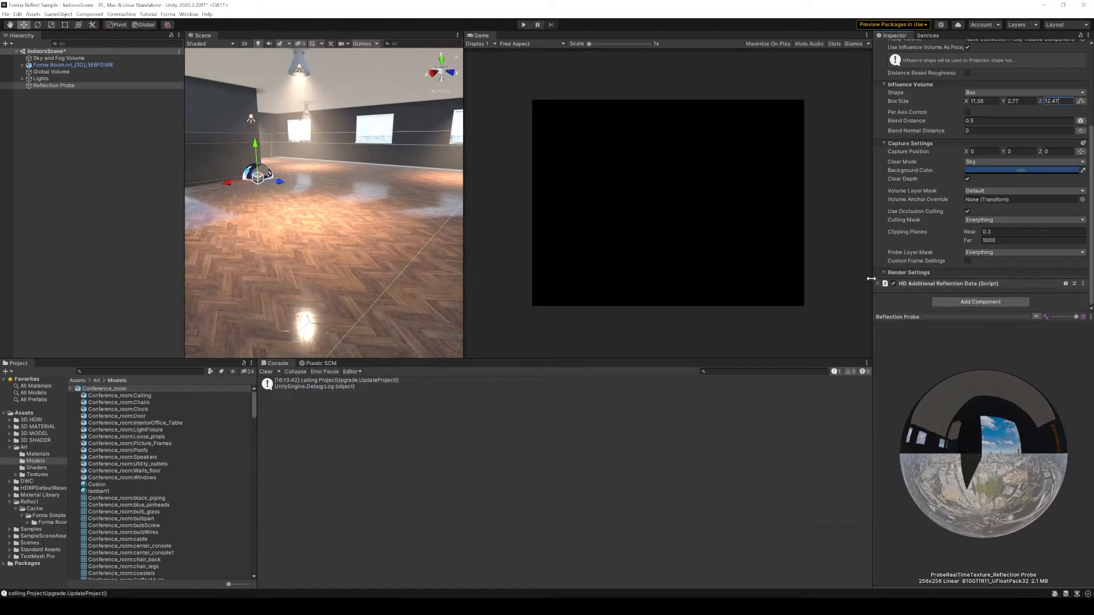
{"action": "left_click", "coordinate": [897, 272]}
{"action": "scroll", "coordinate": [968, 225], "scroll_direction": "down", "scroll_amount": 2}
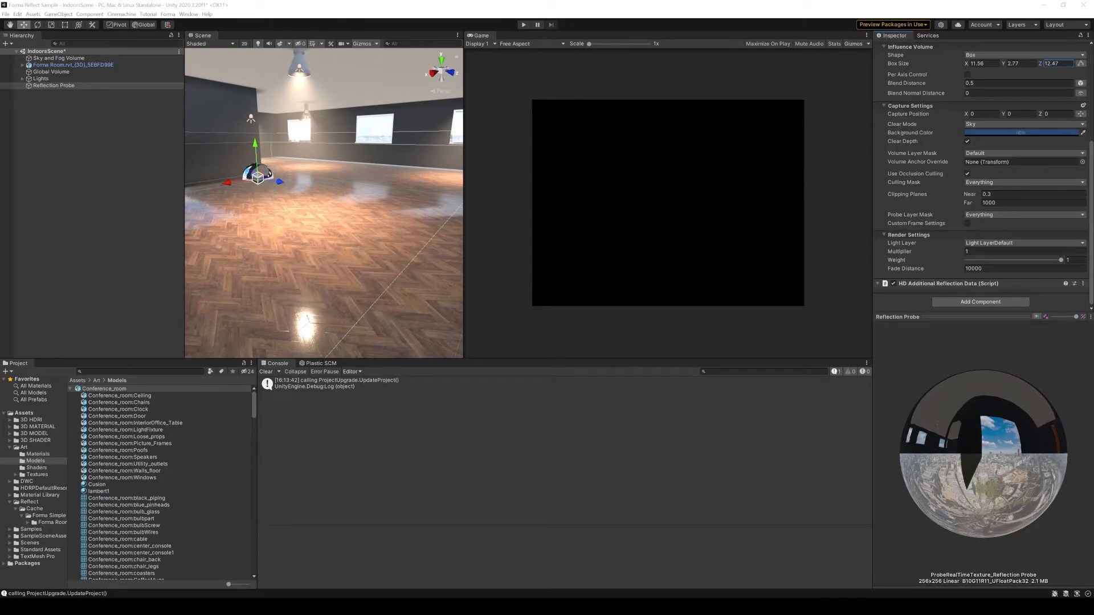
{"action": "scroll", "coordinate": [1047, 179], "scroll_direction": "up", "scroll_amount": 8}
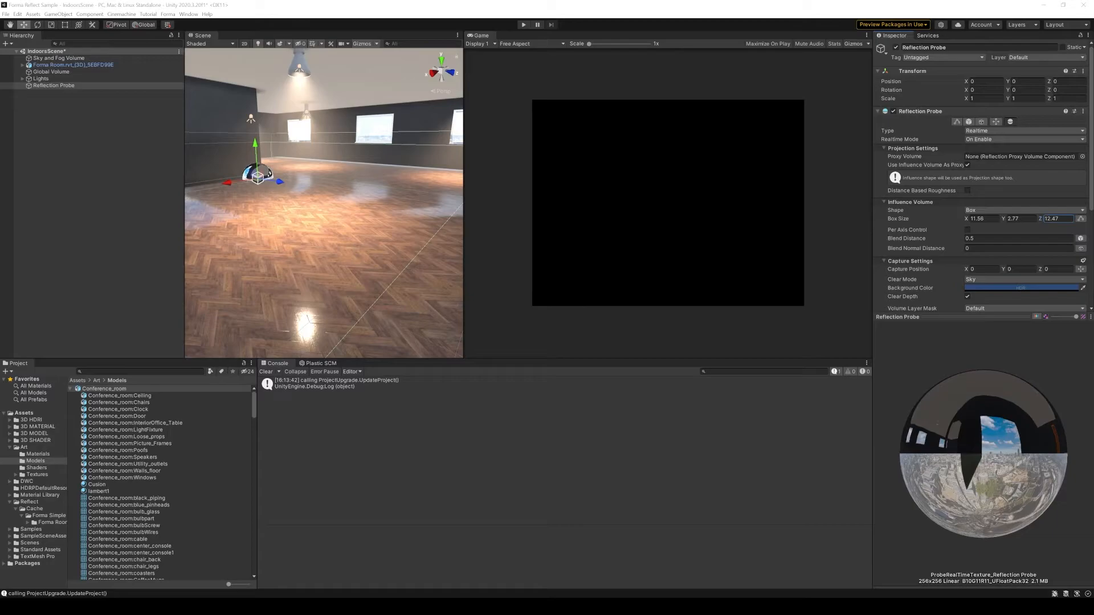
Position the reflection probe at X -0.5, Y 1.19, Z 0.48.
{"action": "left_click", "coordinate": [985, 81]}
{"action": "type", "text": "-05"}
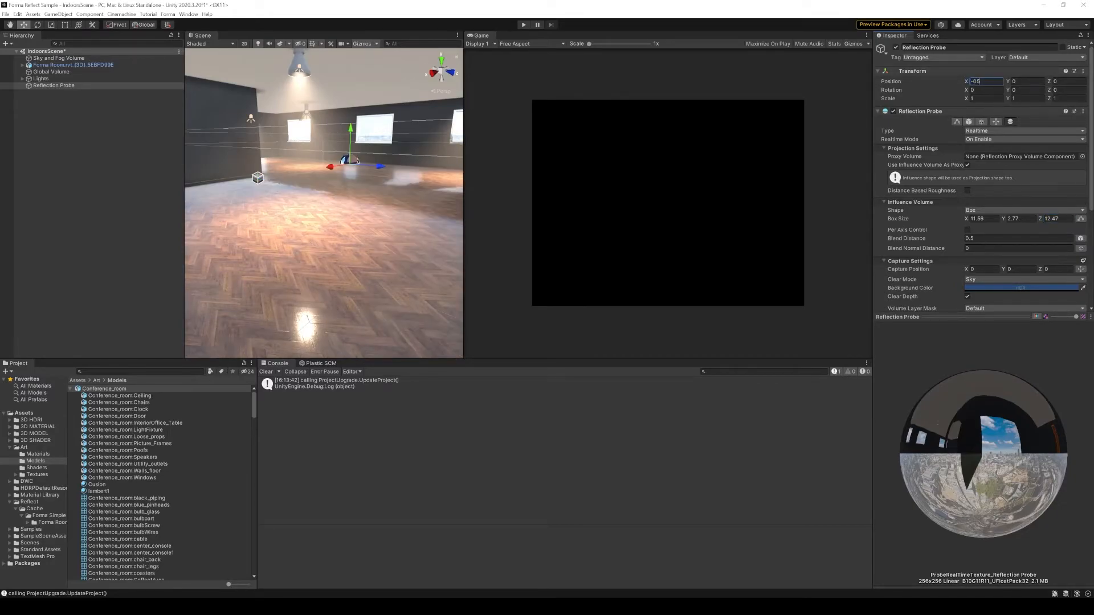
{"action": "key", "text": "BackSpace"}
{"action": "type", "text": "0."}
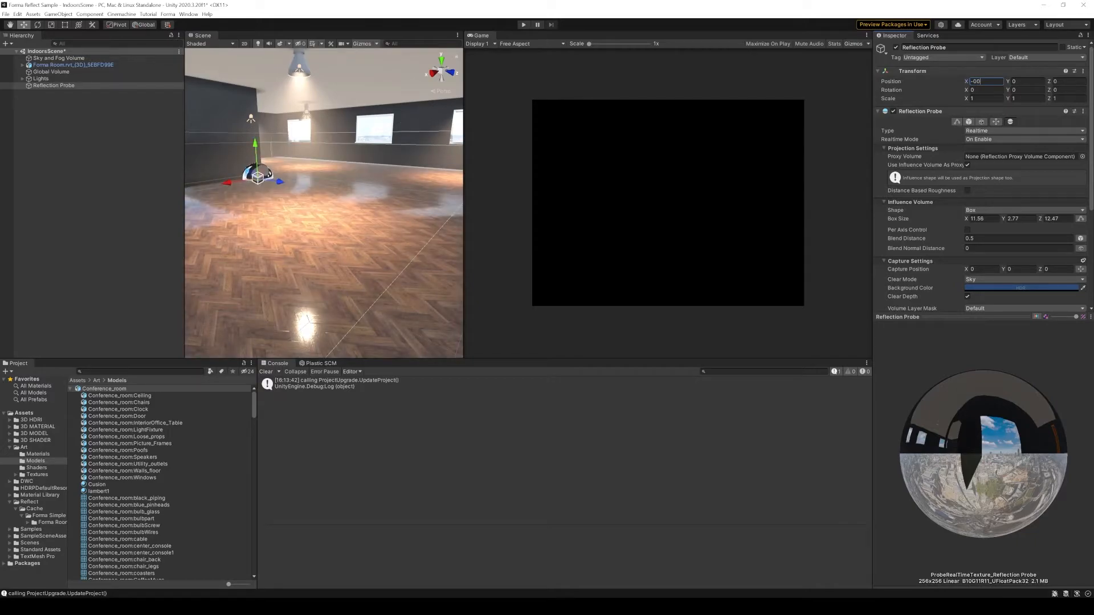
{"action": "type", "text": "5"}
{"action": "key", "text": "Tab"}
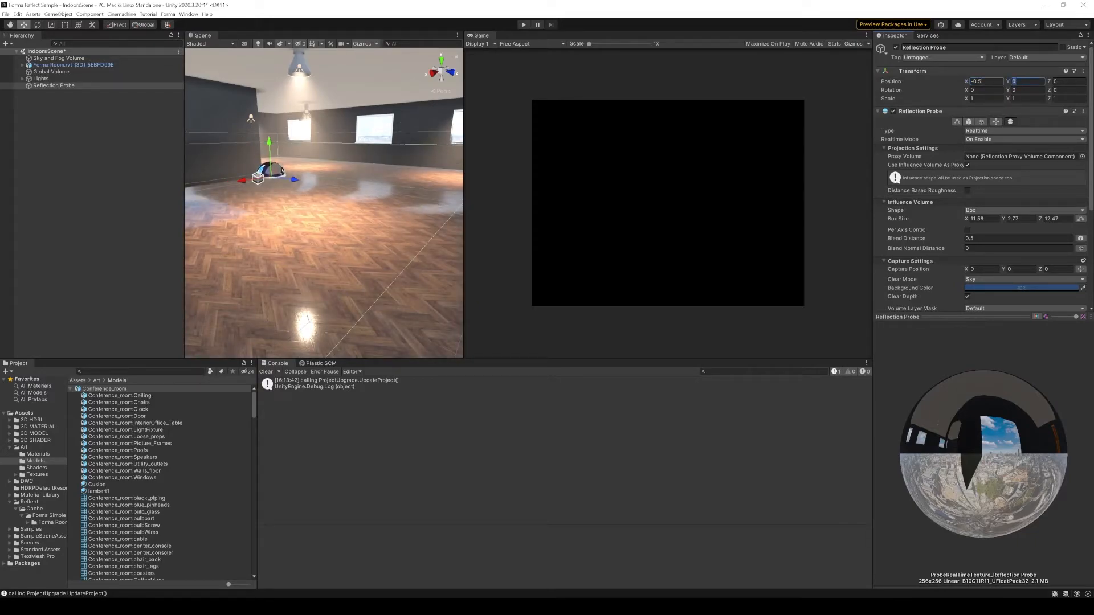
{"action": "type", "text": "1.19"}
{"action": "key", "text": "Tab"}
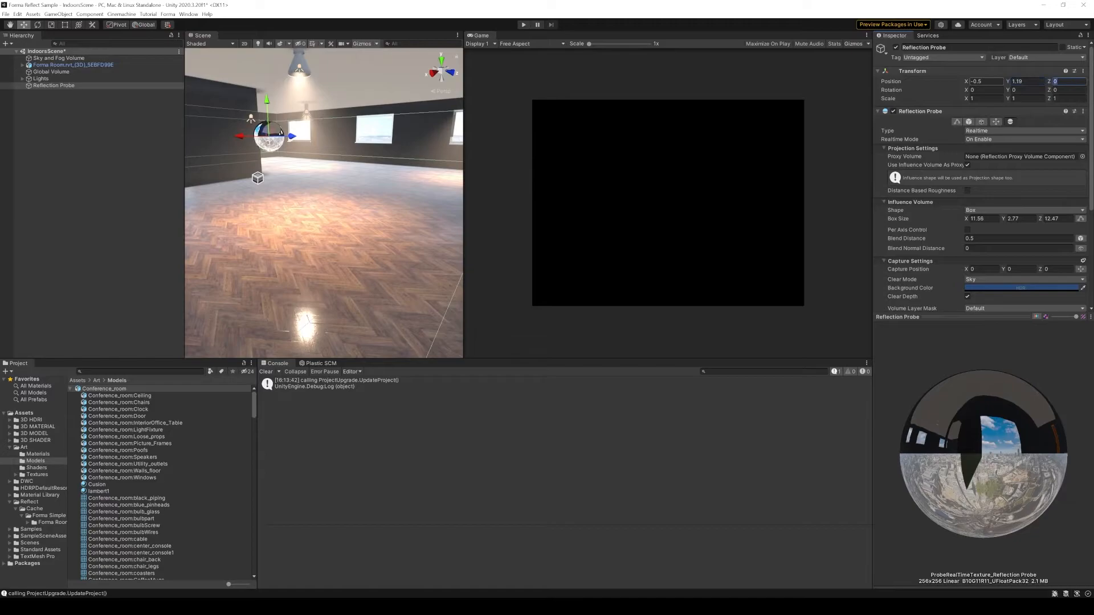
{"action": "type", "text": "0.48"}
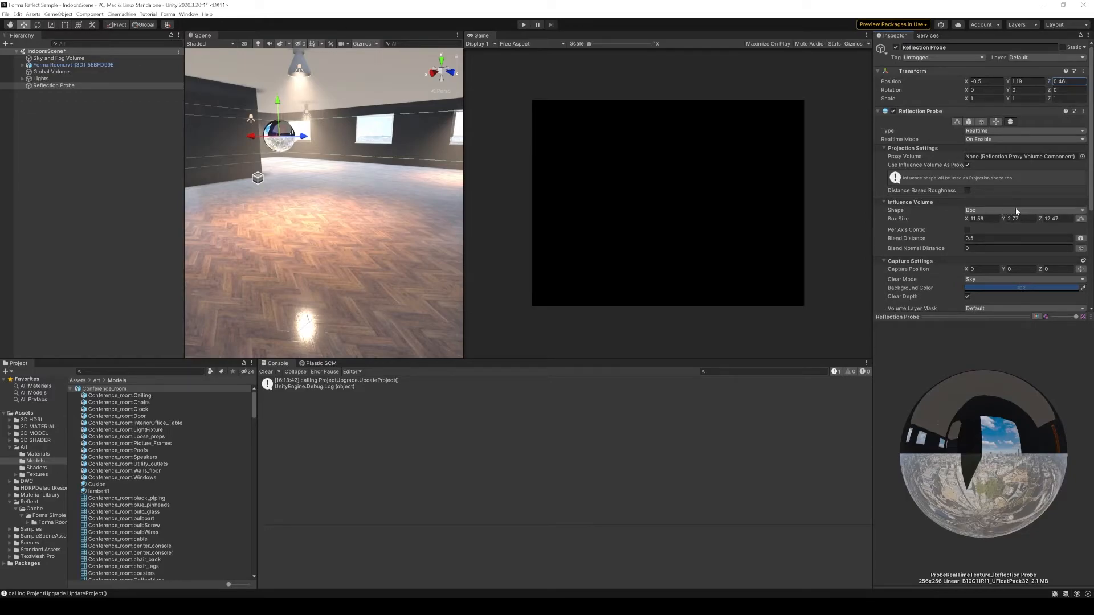
Set the reflection probe's blend distance to 0.2.
{"action": "left_click", "coordinate": [990, 238]}
{"action": "type", "text": "0.2"}
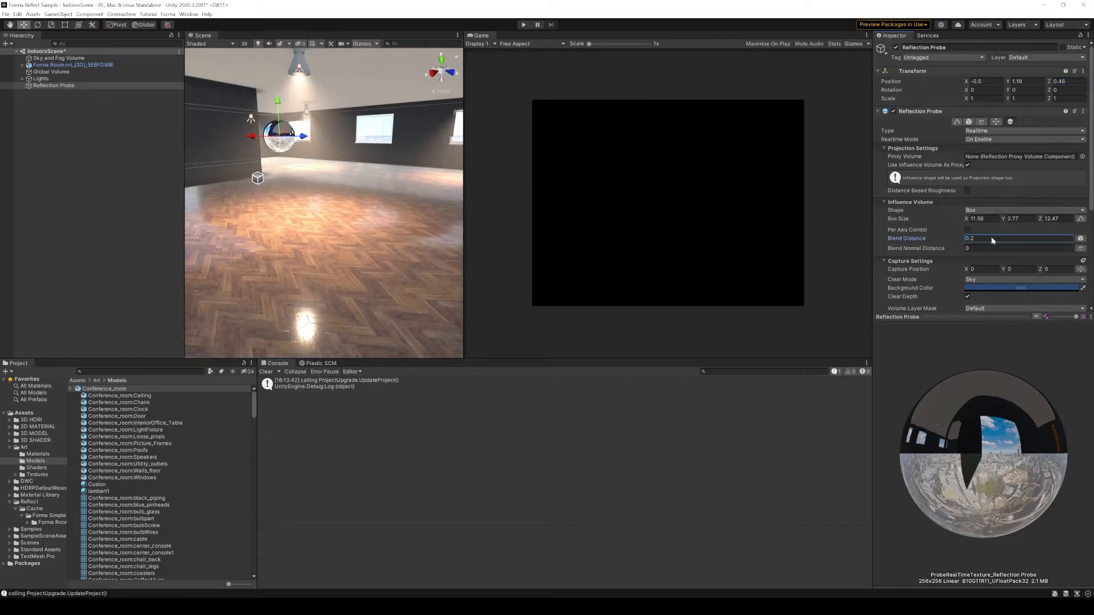
{"action": "left_click", "coordinate": [659, 239]}
{"action": "scroll", "coordinate": [1003, 225], "scroll_direction": "down", "scroll_amount": 3}
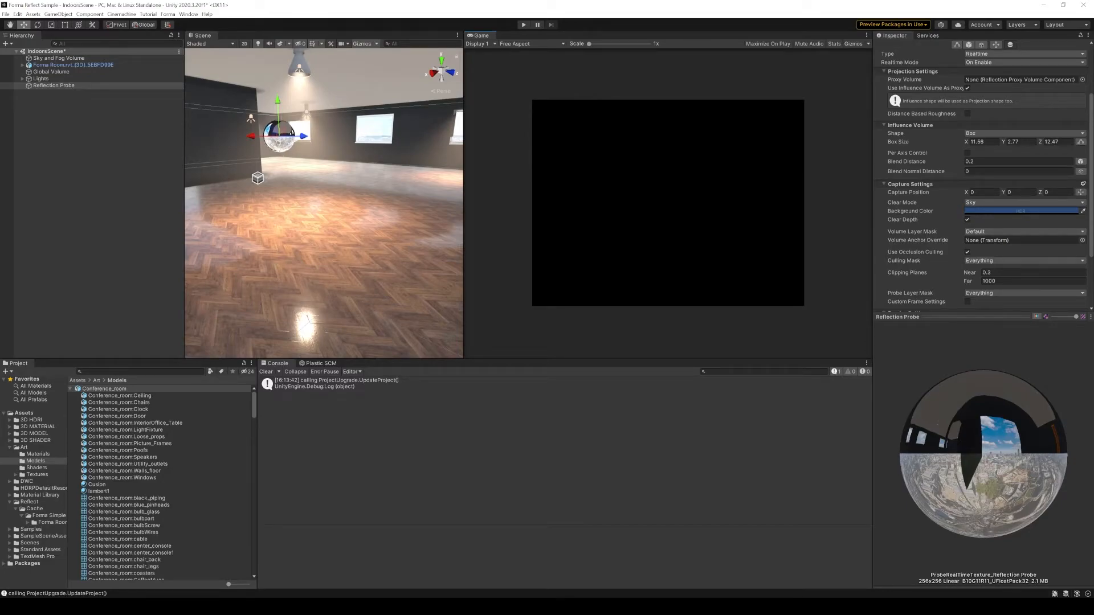
Inspect the captured reflection on the preview sphere and raise the reflection probe slightly in the room.
{"action": "right_click_drag", "start_coordinate": [336, 186], "coordinate": [376, 202]}
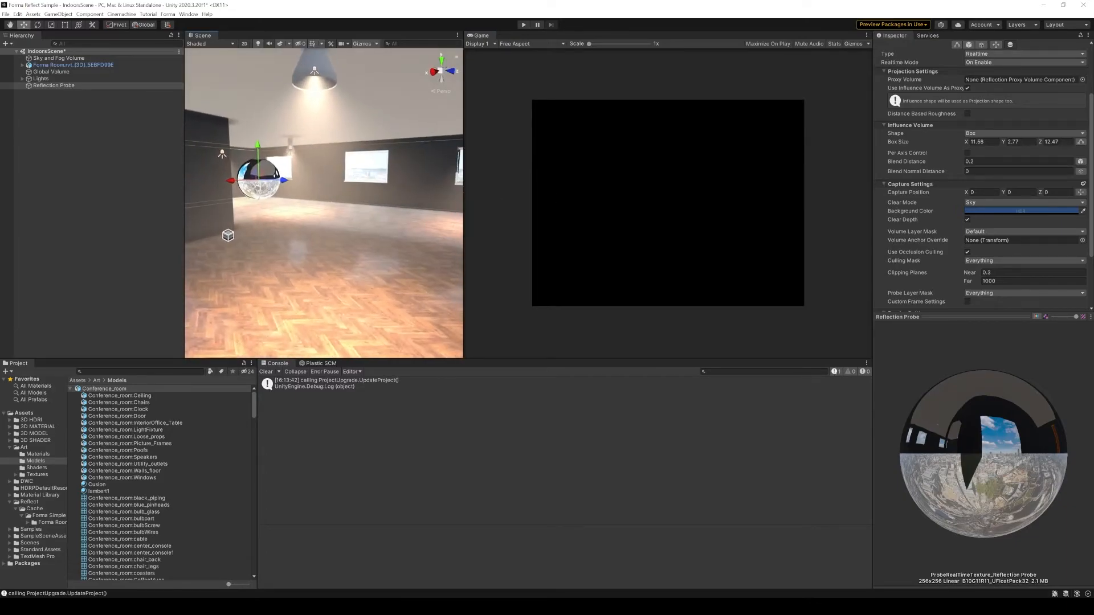
{"action": "left_click_drag", "start_coordinate": [985, 456], "coordinate": [930, 487]}
{"action": "left_click_drag", "start_coordinate": [943, 460], "coordinate": [962, 456]}
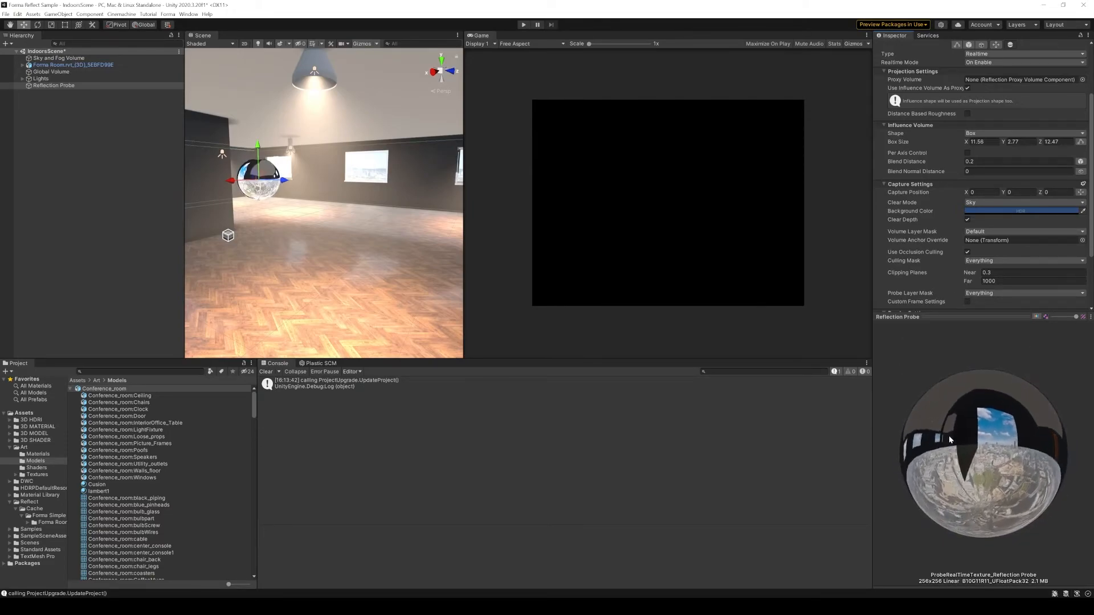
{"action": "left_click_drag", "start_coordinate": [256, 145], "coordinate": [258, 128]}
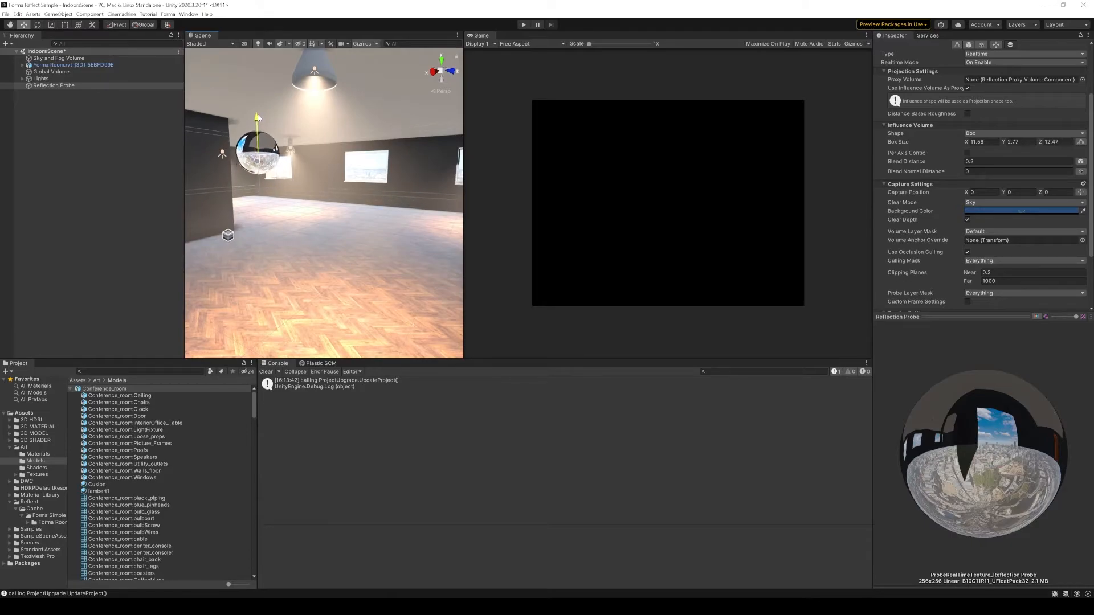
Lower the reflection probe slightly in a side view so its box fits the room's height, then deselect it in perspective view.
{"action": "left_click", "coordinate": [432, 72]}
{"action": "left_click", "coordinate": [434, 91]}
{"action": "scroll", "coordinate": [370, 158], "scroll_direction": "down", "scroll_amount": 15}
{"action": "middle_click_drag", "start_coordinate": [248, 221], "coordinate": [335, 244]}
{"action": "left_click_drag", "start_coordinate": [344, 186], "coordinate": [344, 195]}
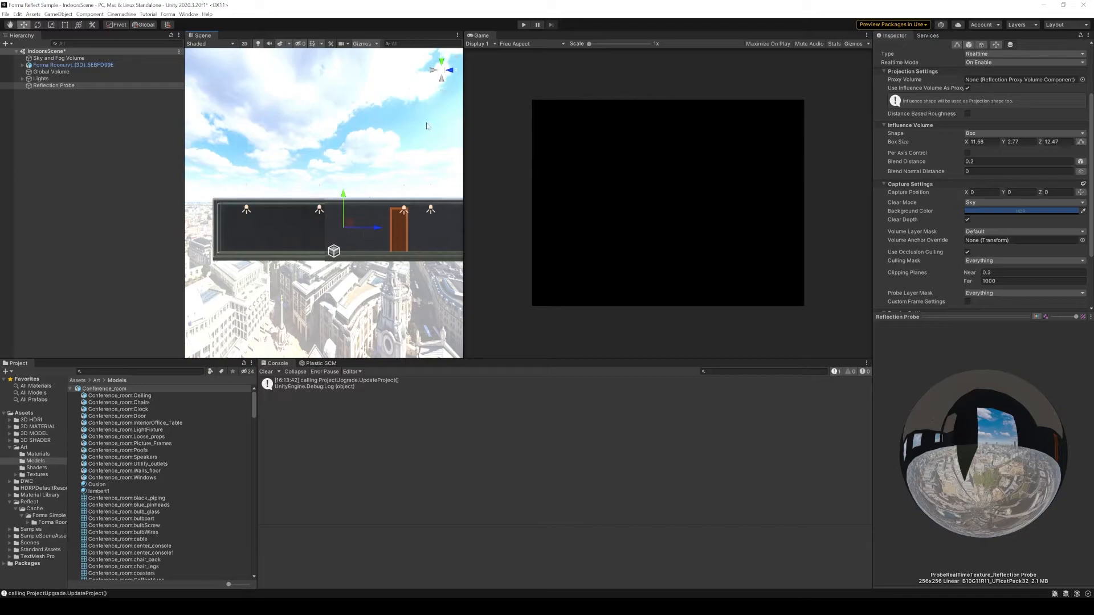
{"action": "left_click", "coordinate": [438, 92]}
{"action": "key", "text": "w"}
{"action": "mouse_move", "coordinate": [353, 188]}
{"action": "right_mouse_down"}
{"action": "mouse_move", "coordinate": [324, 188]}
{"action": "mouse_move", "coordinate": [358, 188]}
{"action": "right_mouse_up"}
{"action": "left_click", "coordinate": [103, 157]}
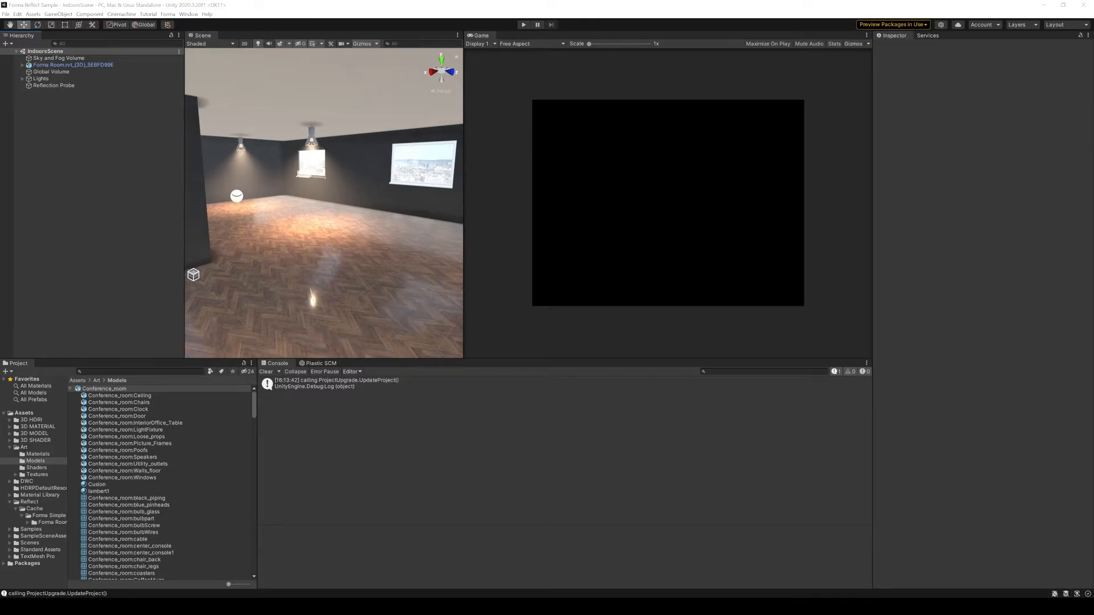
Create an empty object named Planar Reflection and reset its transform to the origin.
{"action": "right_click", "coordinate": [74, 138]}
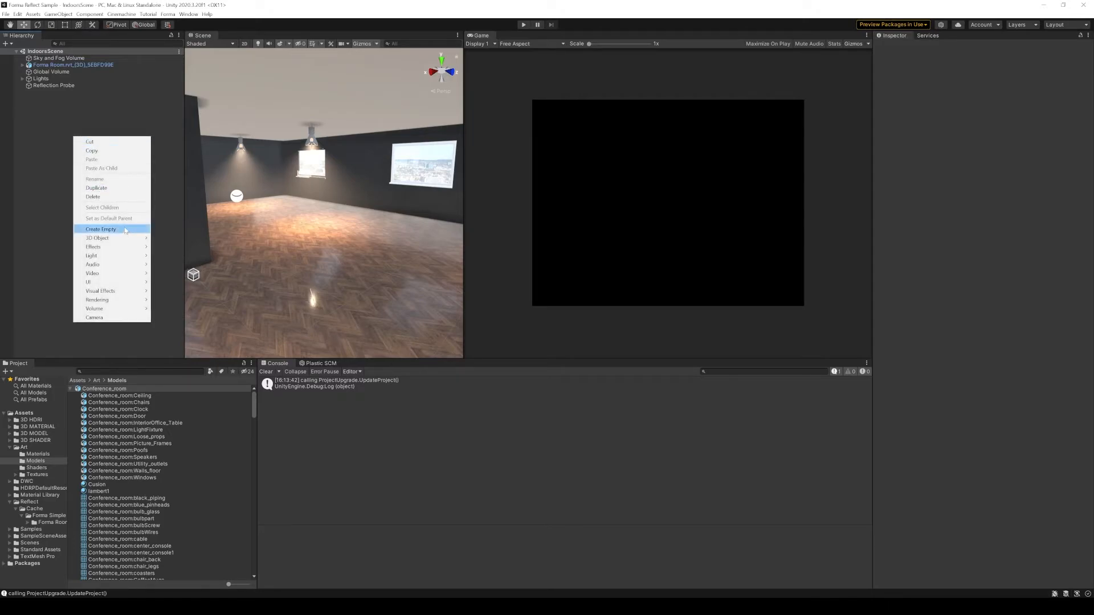
{"action": "left_click", "coordinate": [101, 229]}
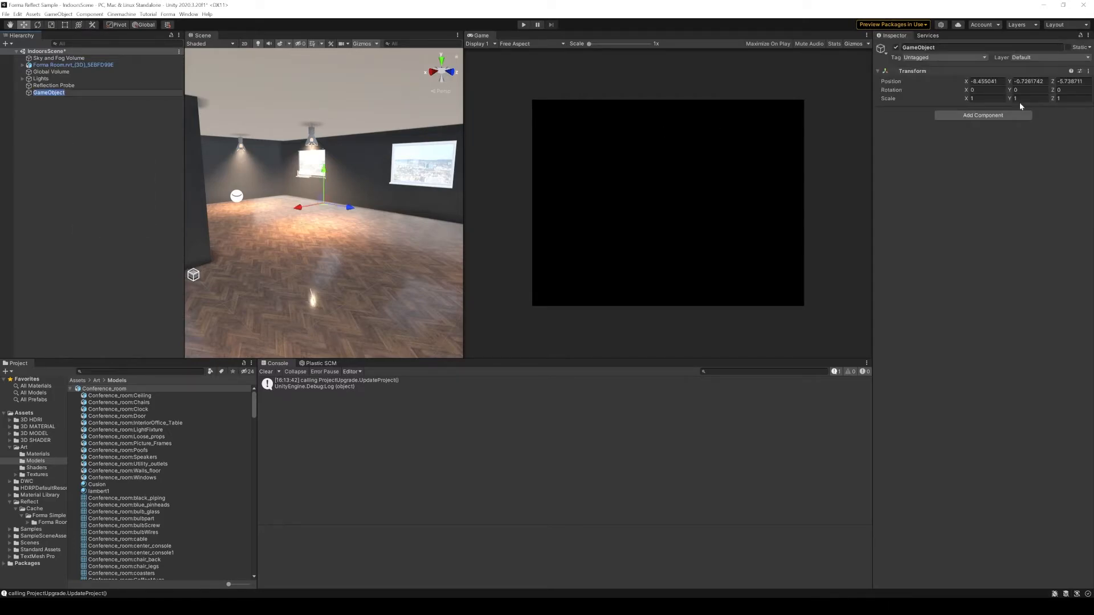
{"action": "type", "text": "Planar Reflection"}
{"action": "key", "text": "Return"}
{"action": "left_click", "coordinate": [1089, 71]}
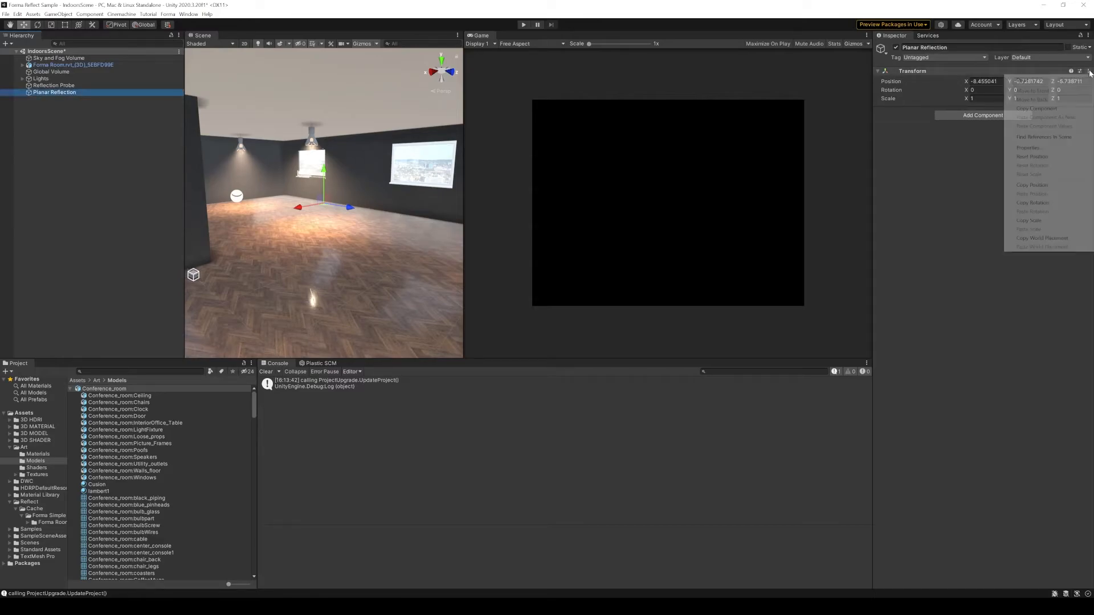
{"action": "left_click", "coordinate": [1034, 108]}
Add a Planar Reflection Probe component to the Planar Reflection object.
{"action": "left_click", "coordinate": [970, 116]}
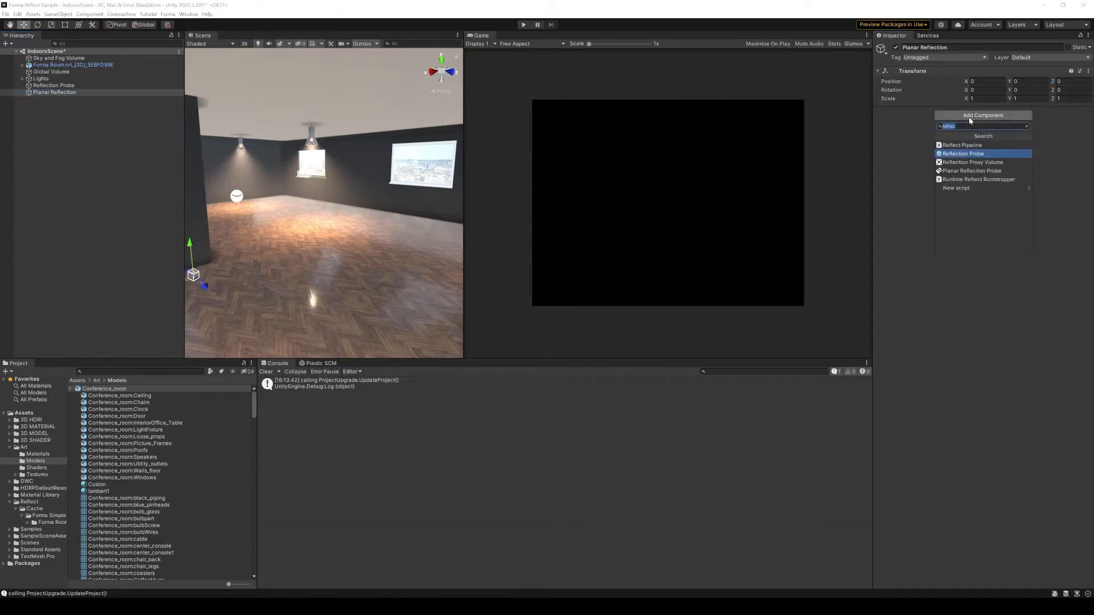
{"action": "type", "text": "pl"}
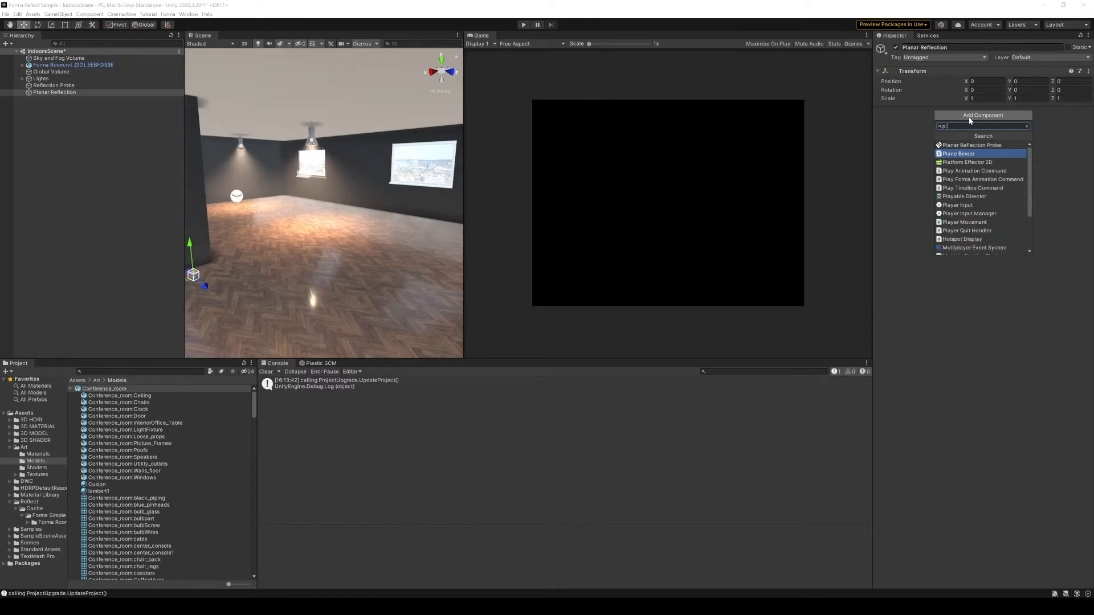
{"action": "type", "text": "an"}
{"action": "key", "text": "Up"}
{"action": "key", "text": "Return"}
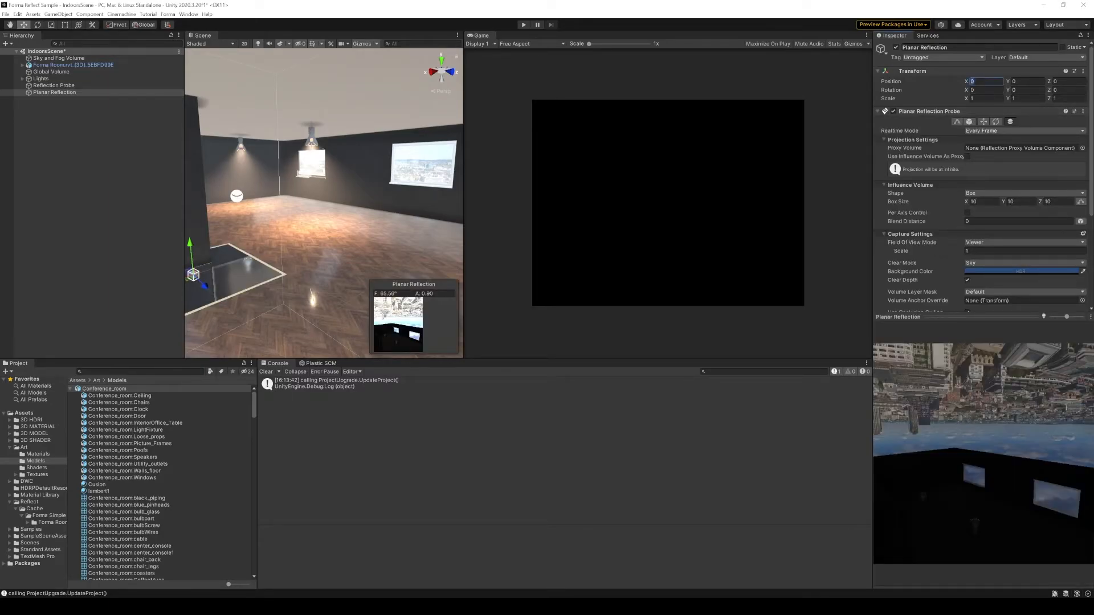
Position the planar reflection probe at X -35, Y 0.01, Z 0.37.
{"action": "type", "text": "-35"}
{"action": "key", "text": "Tab"}
{"action": "key", "text": "Tab"}
{"action": "type", "text": ".37"}
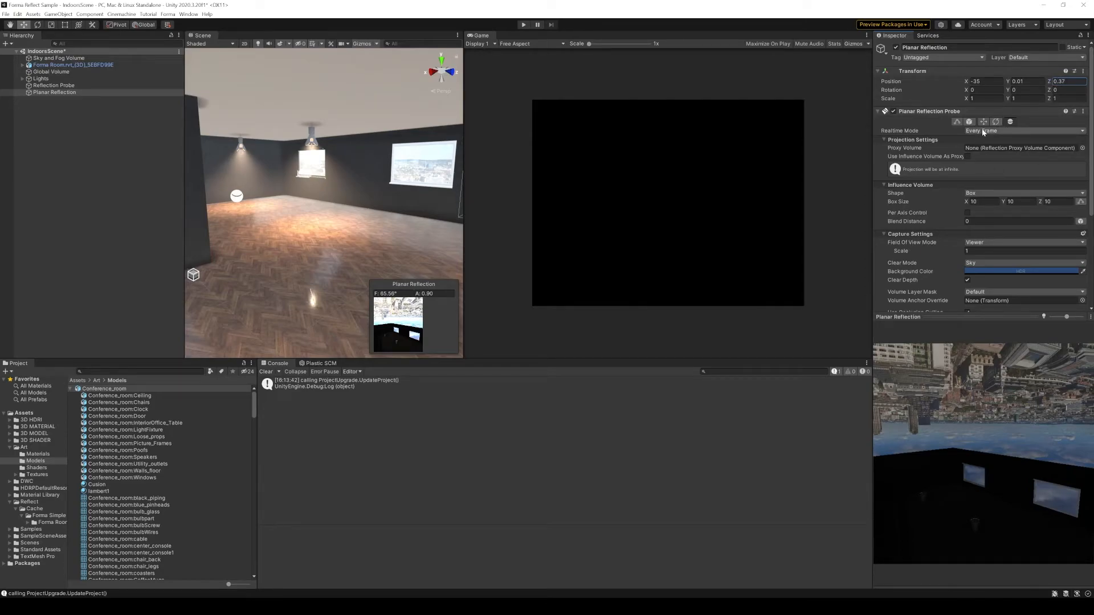
Set the planar reflection probe's influence box size to X 11.2, Y 0.01, Z 12.7 and deselect the object.
{"action": "left_click", "coordinate": [986, 201]}
{"action": "left_click", "coordinate": [983, 201]}
{"action": "type", "text": "11.2"}
{"action": "key", "text": "Tab"}
{"action": "type", "text": "0"}
{"action": "key", "text": "Tab"}
{"action": "type", "text": "12.7"}
{"action": "scroll", "coordinate": [989, 240], "scroll_direction": "down", "scroll_amount": 5}
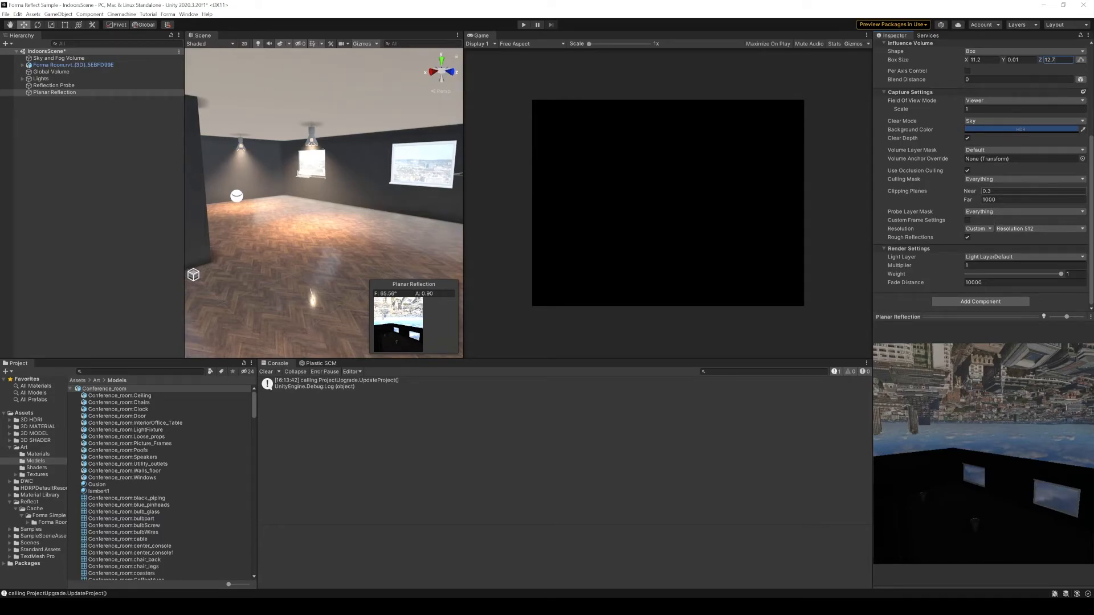
{"action": "left_click_drag", "start_coordinate": [999, 317], "coordinate": [999, 438]}
{"action": "left_click", "coordinate": [96, 173]}
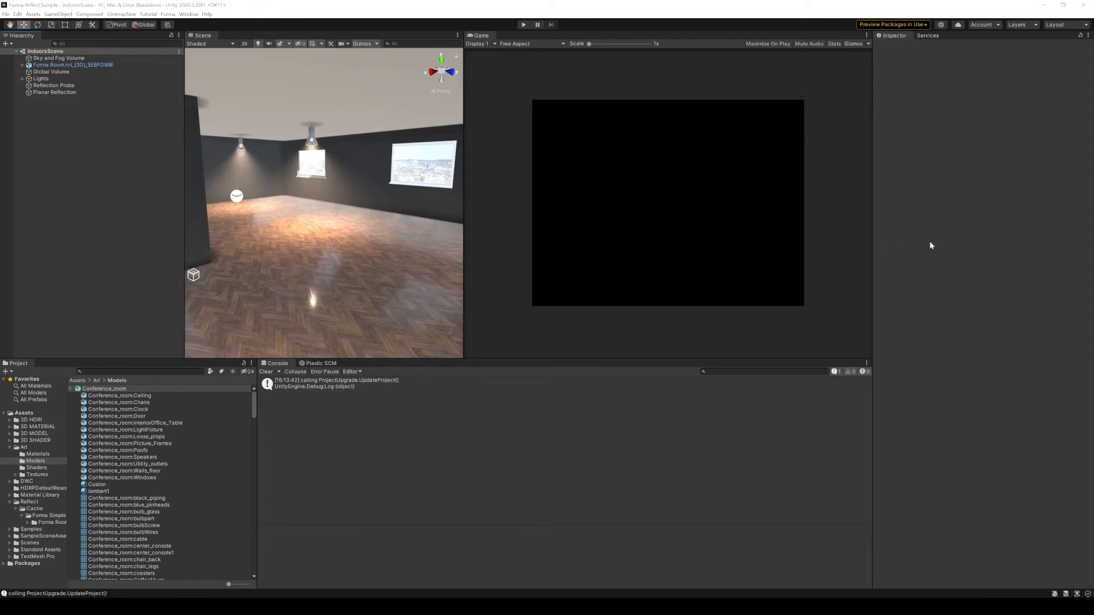
Create an empty object named Light Probe Group in the scene.
{"action": "right_click", "coordinate": [78, 157]}
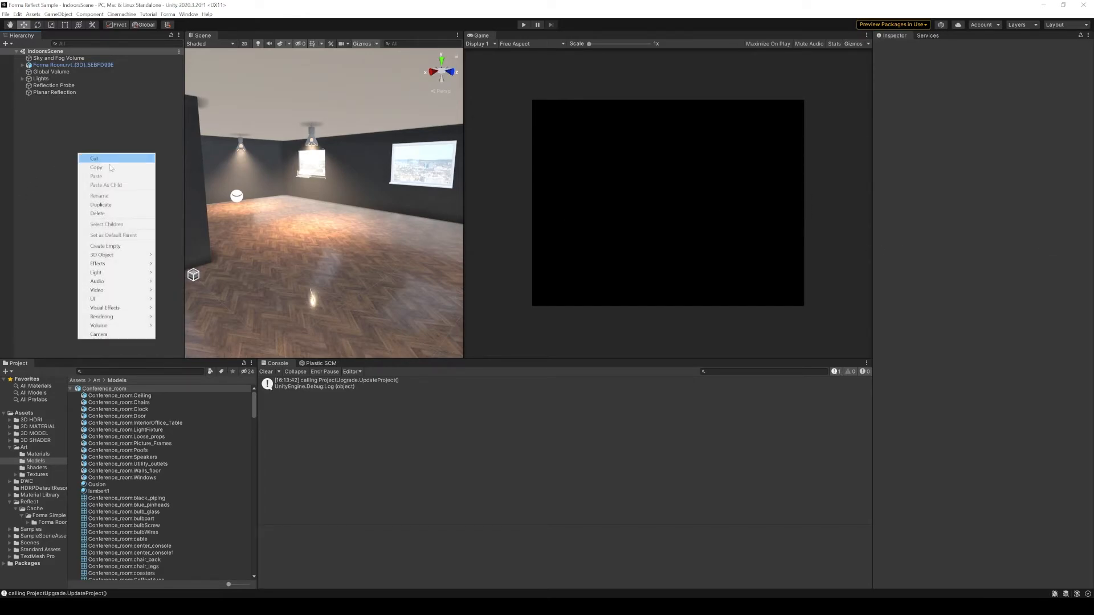
{"action": "left_click", "coordinate": [120, 245]}
{"action": "type", "text": "Lig"}
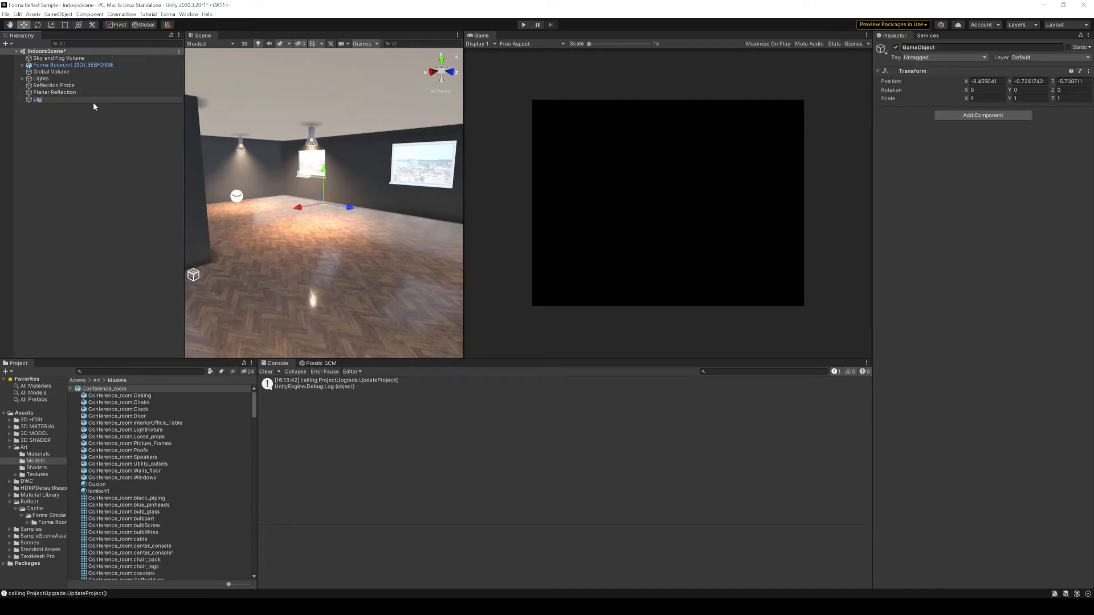
{"action": "type", "text": "ht Probe Group"}
{"action": "key", "text": "Return"}
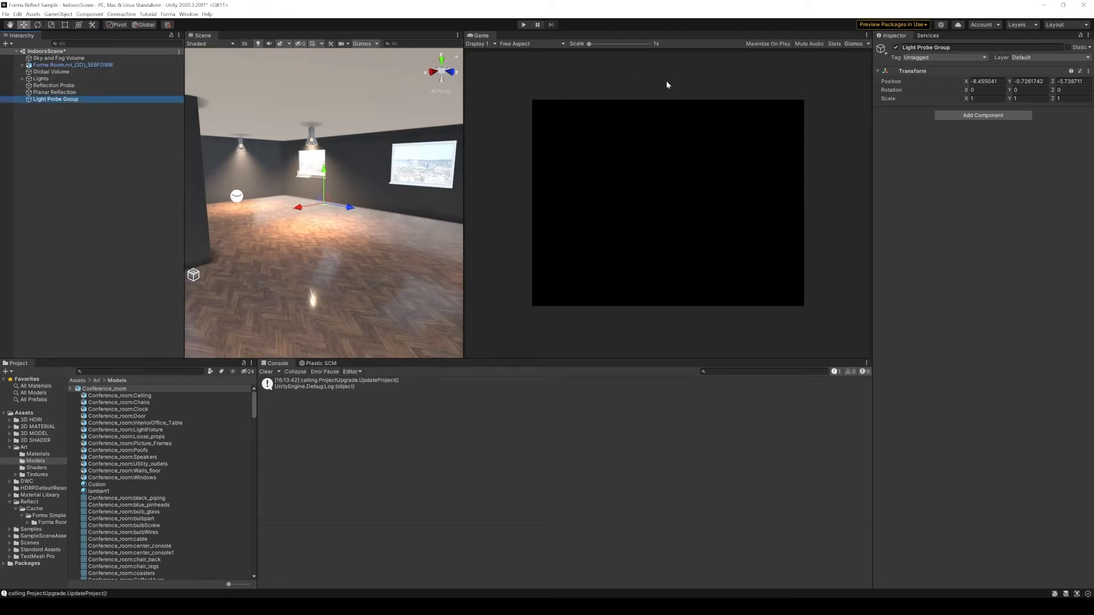
Reset the Light Probe Group object's transform and add a Light Probe Group component to it.
{"action": "left_click", "coordinate": [1088, 71]}
{"action": "left_click", "coordinate": [1026, 80]}
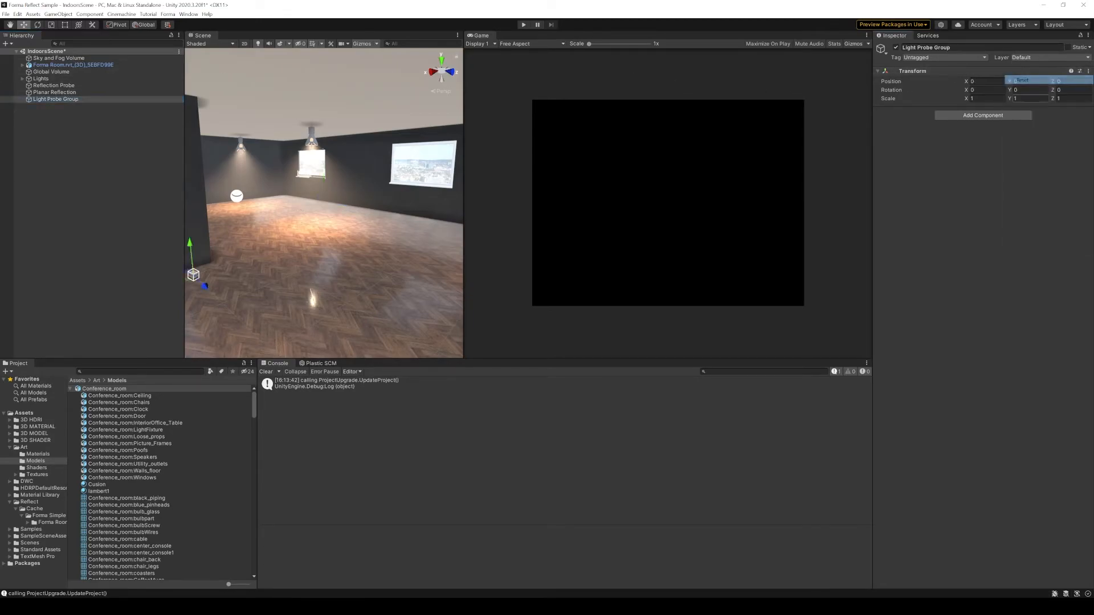
{"action": "left_click", "coordinate": [982, 116]}
{"action": "type", "text": "light pro"}
{"action": "key", "text": "Return"}
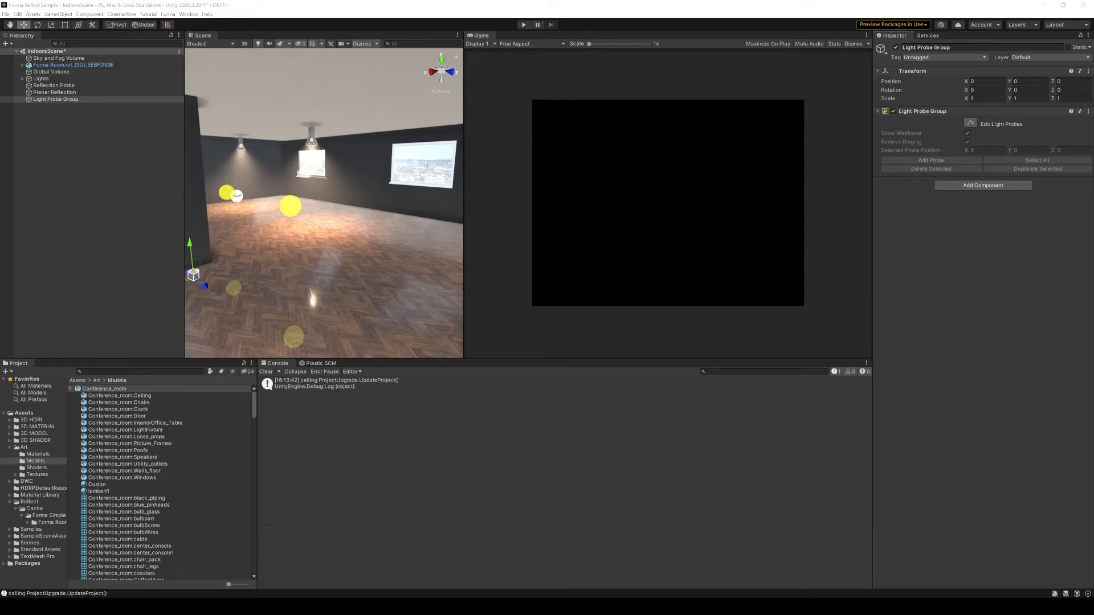
In a top-down view, edit the light probes and move the probes on the +X side into the room's far corner at X about 4.81.
{"action": "left_click", "coordinate": [63, 113]}
{"action": "left_click", "coordinate": [163, 98]}
{"action": "left_click", "coordinate": [432, 90]}
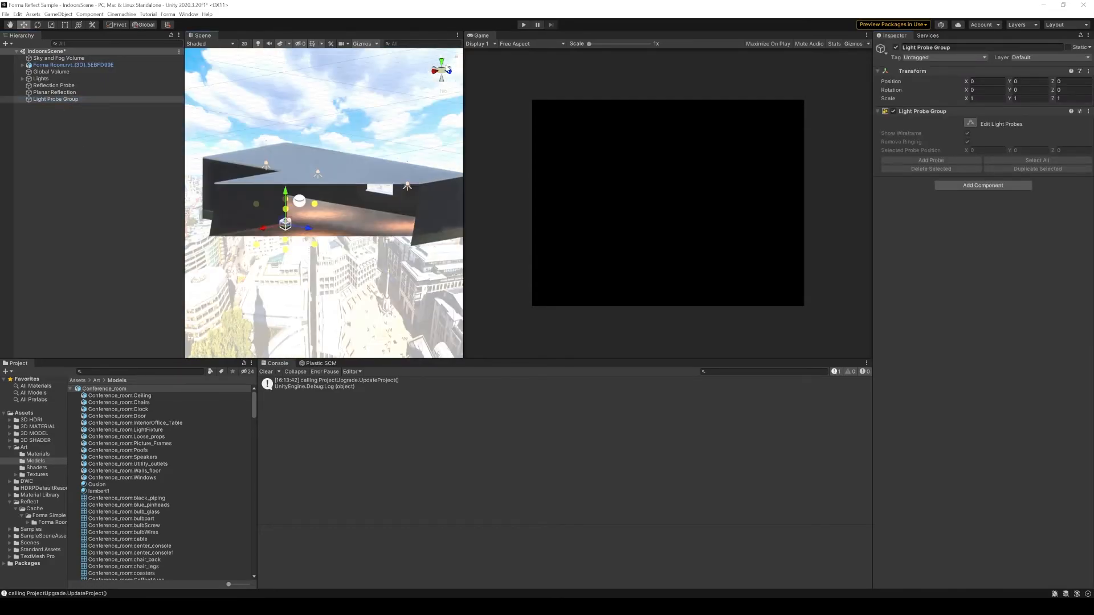
{"action": "left_click", "coordinate": [442, 61]}
{"action": "middle_click_drag", "start_coordinate": [459, 91], "coordinate": [282, 212]}
{"action": "left_click", "coordinate": [968, 123]}
{"action": "left_click", "coordinate": [338, 186]}
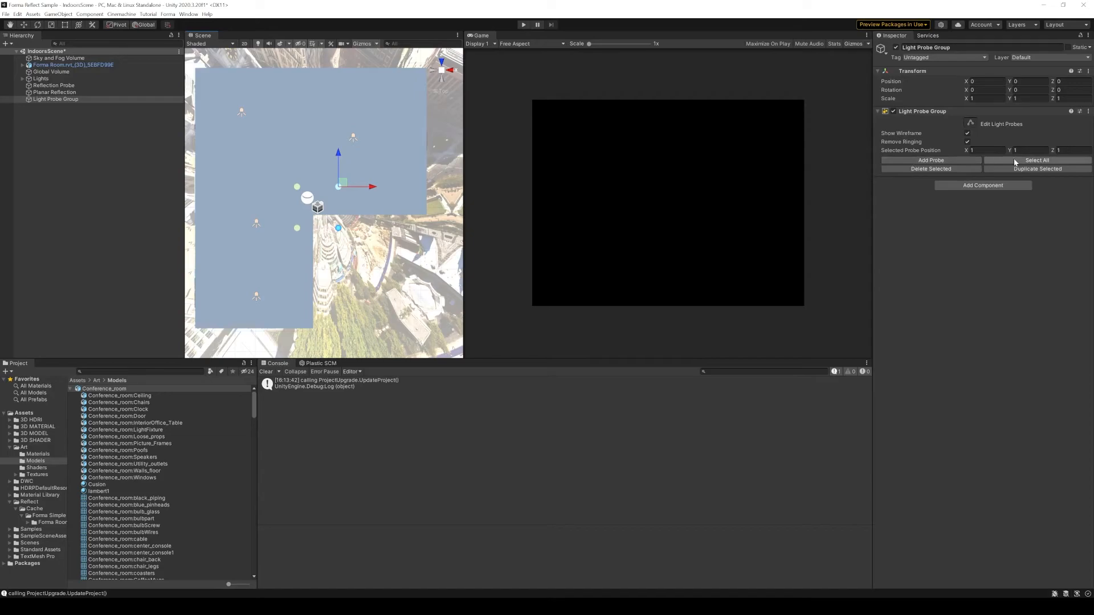
{"action": "left_click_drag", "start_coordinate": [343, 182], "coordinate": [423, 75]}
{"action": "middle_click_drag", "start_coordinate": [437, 155], "coordinate": [379, 172]}
{"action": "left_click", "coordinate": [378, 172]}
{"action": "left_click", "coordinate": [359, 135]}
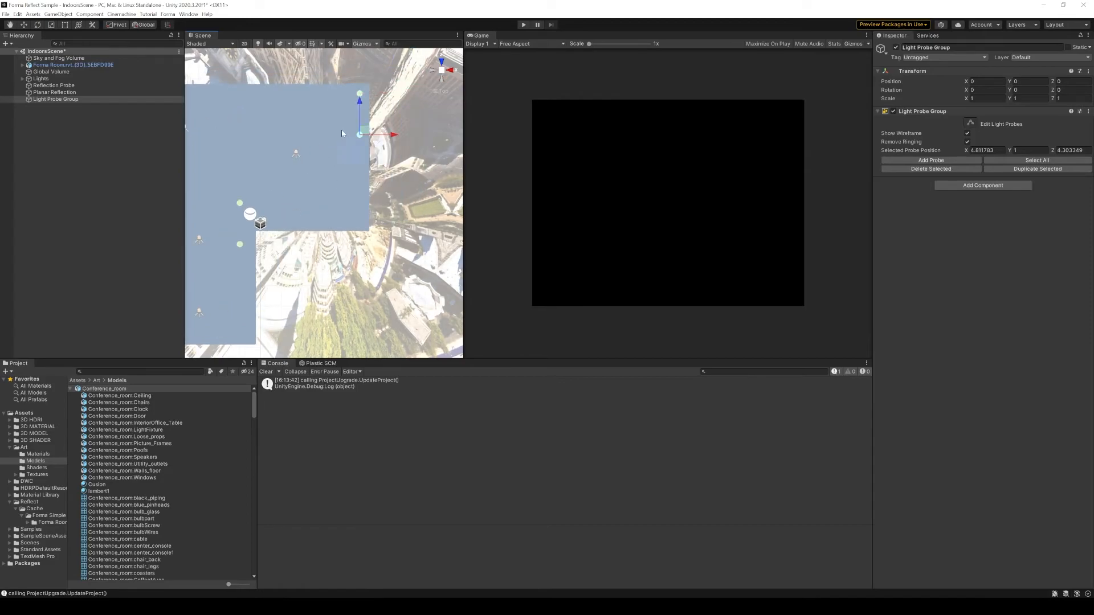
{"action": "left_click", "coordinate": [1037, 169]}
{"action": "left_click_drag", "start_coordinate": [360, 101], "coordinate": [360, 140]}
{"action": "key", "text": "ctrl+z"}
Duplicate the corner light probes and move the copies along the wall to Z about 2.12, forming a column.
{"action": "left_click", "coordinate": [359, 93]}
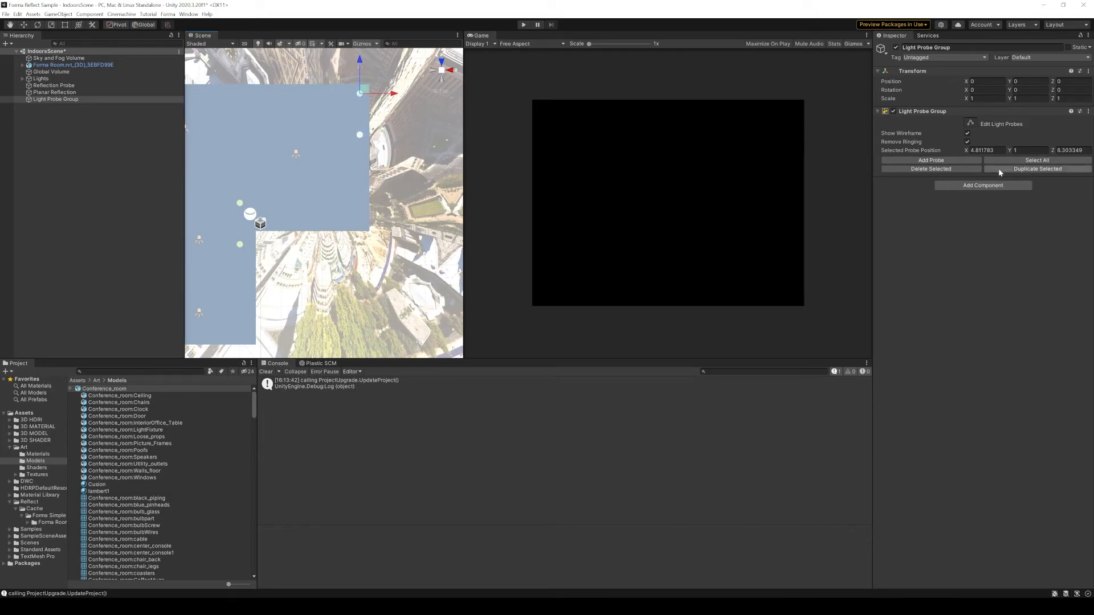
{"action": "left_click", "coordinate": [1019, 170]}
{"action": "left_click_drag", "start_coordinate": [367, 60], "coordinate": [368, 149]}
Duplicate the whole column of light probes and move the copy inward to X about 2.57.
{"action": "left_click_drag", "start_coordinate": [331, 87], "coordinate": [387, 233]}
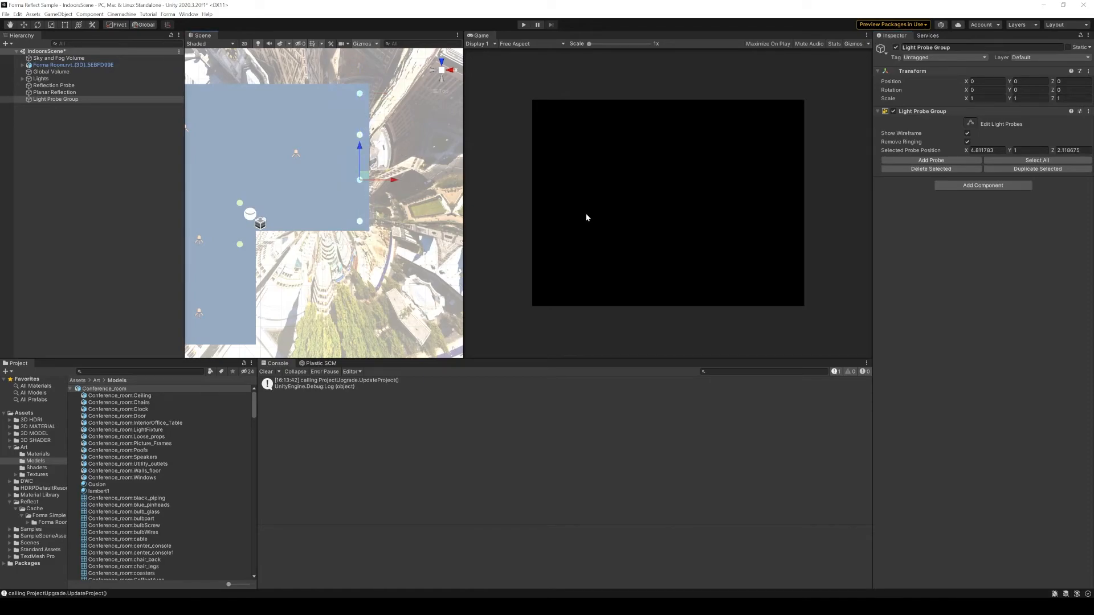
{"action": "left_click", "coordinate": [1014, 172]}
{"action": "left_click_drag", "start_coordinate": [392, 180], "coordinate": [346, 177]}
{"action": "middle_click_drag", "start_coordinate": [277, 169], "coordinate": [305, 174]}
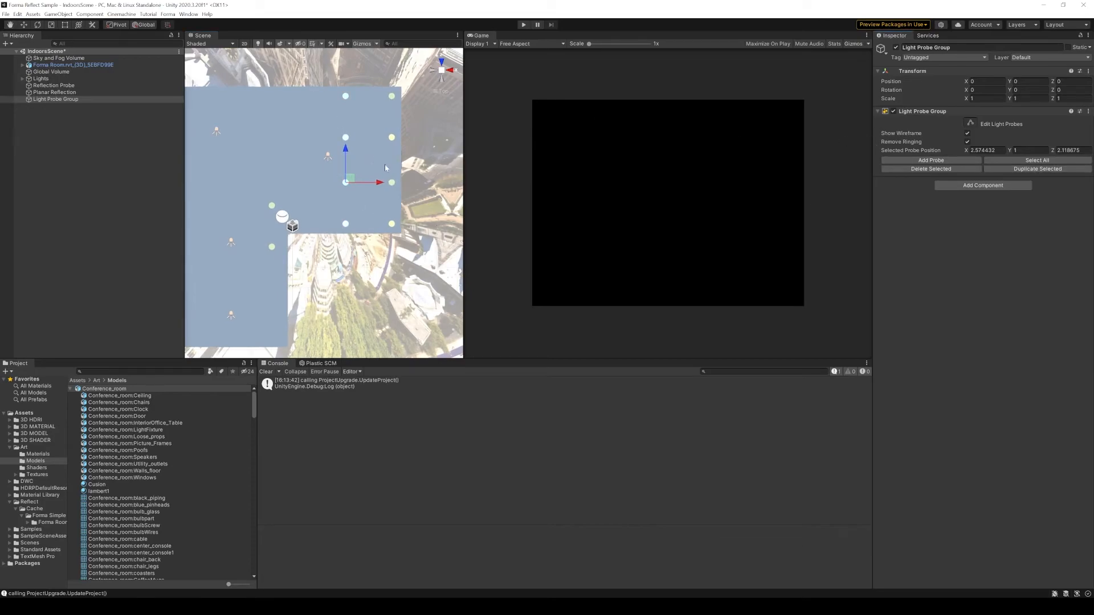
Duplicate the inner column of light probes again and place the copy near the middle of the room.
{"action": "left_click", "coordinate": [327, 184]}
{"action": "left_click_drag", "start_coordinate": [318, 79], "coordinate": [368, 258]}
{"action": "left_click", "coordinate": [323, 197]}
{"action": "key", "text": "ctrl+z"}
{"action": "left_click_drag", "start_coordinate": [379, 182], "coordinate": [325, 182]}
{"action": "middle_click_drag", "start_coordinate": [248, 184], "coordinate": [310, 188]}
Delete the leftover default probes at X -1 and add two more copies of the probe column, the outermost at X about -5.50.
{"action": "left_click_drag", "start_coordinate": [292, 188], "coordinate": [342, 279]}
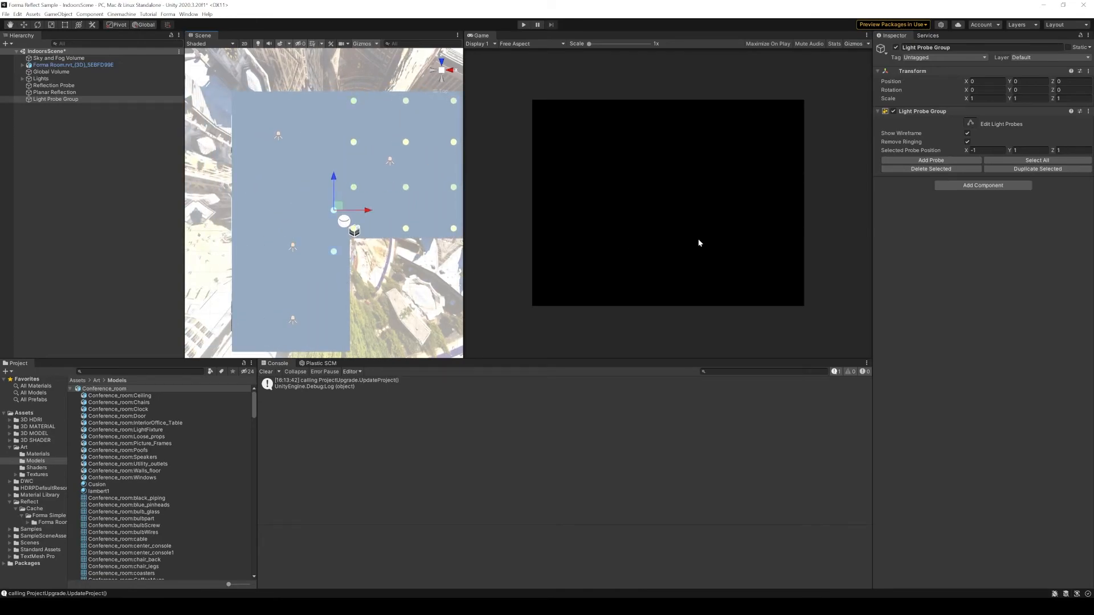
{"action": "left_click", "coordinate": [931, 169]}
{"action": "left_click", "coordinate": [354, 186]}
{"action": "left_click", "coordinate": [1048, 170]}
{"action": "left_click_drag", "start_coordinate": [391, 183], "coordinate": [275, 188]}
{"action": "left_click", "coordinate": [1039, 169]}
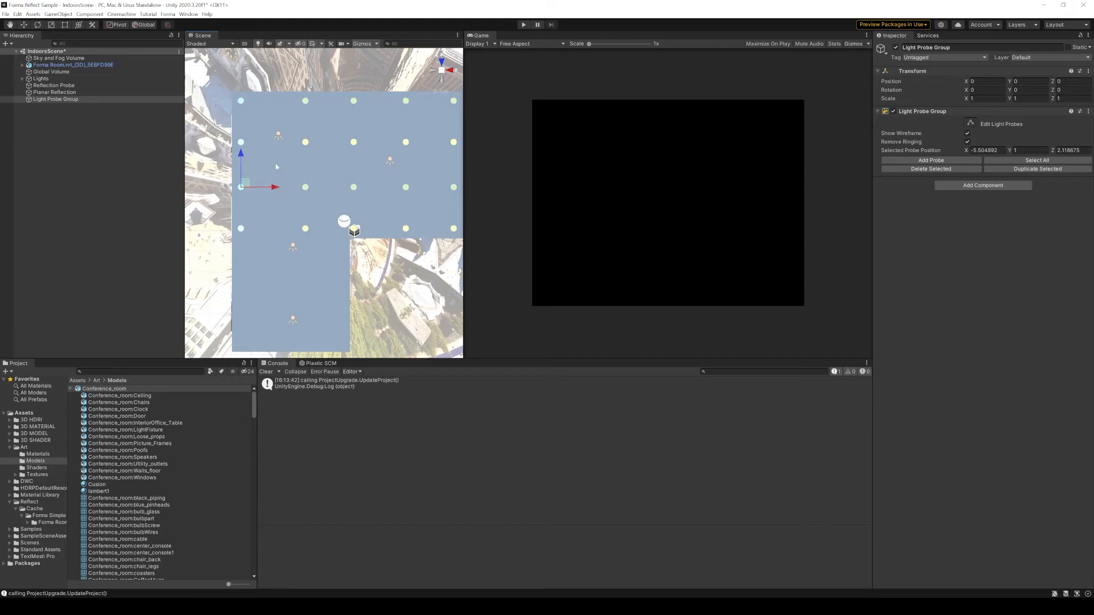
Even out the column spacing by moving the second column to X about -2.83 and nudging the middle column toward it.
{"action": "left_click_drag", "start_coordinate": [283, 81], "coordinate": [323, 243]}
{"action": "left_click_drag", "start_coordinate": [338, 189], "coordinate": [329, 189]}
{"action": "scroll", "coordinate": [319, 258], "scroll_direction": "down", "scroll_amount": 1}
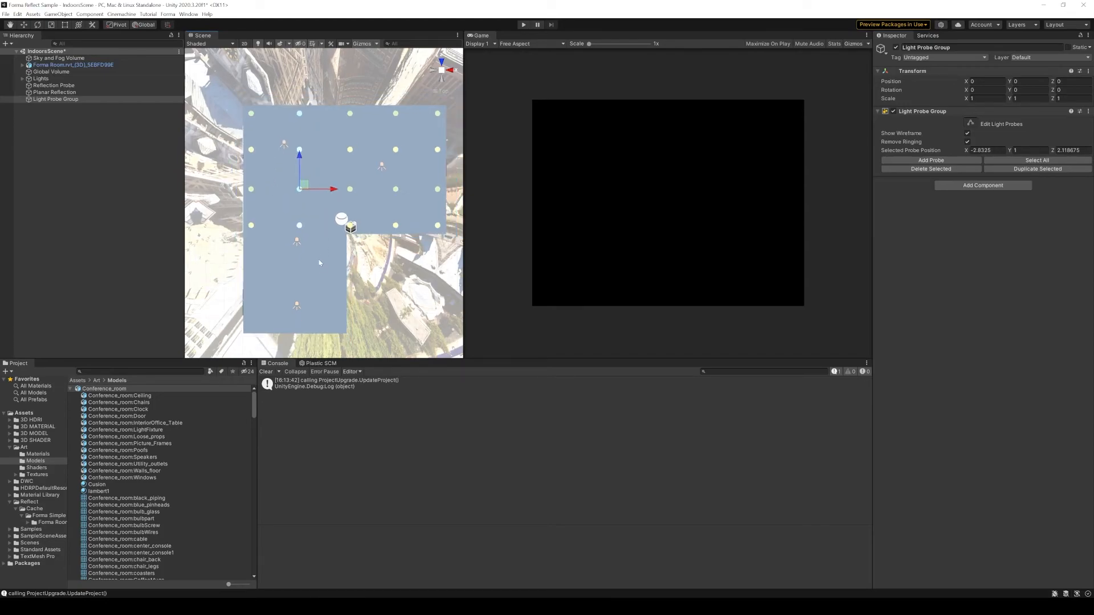
{"action": "middle_click_drag", "start_coordinate": [313, 266], "coordinate": [307, 227]}
{"action": "left_click", "coordinate": [233, 206]}
{"action": "left_click_drag", "start_coordinate": [328, 59], "coordinate": [358, 205]}
{"action": "left_click_drag", "start_coordinate": [378, 151], "coordinate": [367, 153]}
Duplicate the three end probes at Z about 0.12 on the -X side and move the copies into the room's side wing.
{"action": "middle_click_drag", "start_coordinate": [243, 240], "coordinate": [270, 278]}
{"action": "left_click_drag", "start_coordinate": [381, 279], "coordinate": [238, 221]}
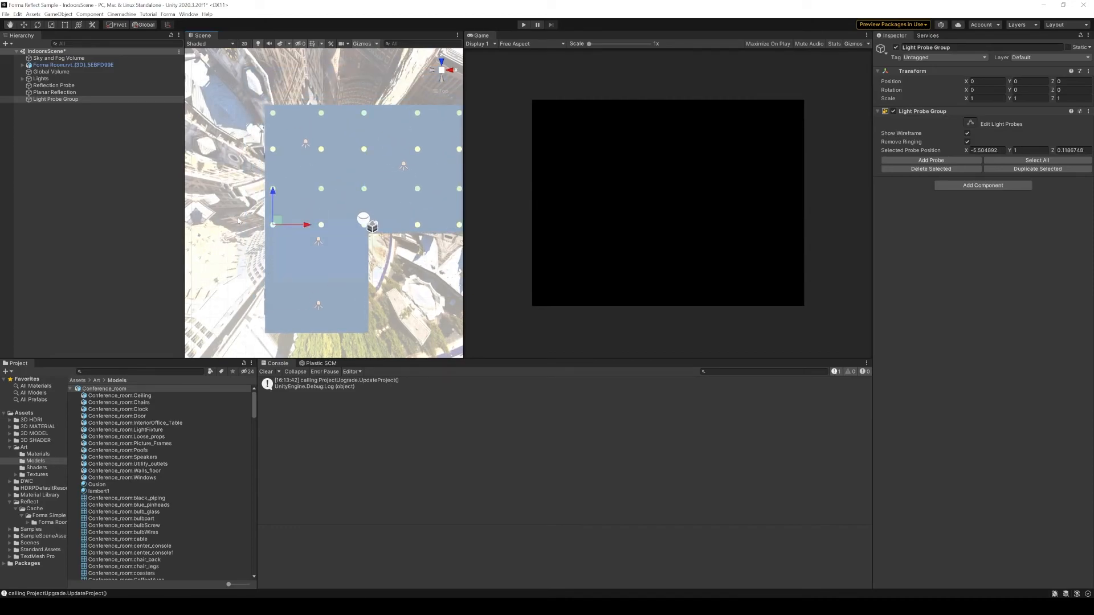
{"action": "left_click", "coordinate": [1020, 169]}
{"action": "left_click_drag", "start_coordinate": [275, 195], "coordinate": [270, 228]}
Shift the middle probe column to X about -0.75 and the side wing's new row to Z about -2.41.
{"action": "left_click", "coordinate": [364, 189]}
{"action": "left_click_drag", "start_coordinate": [397, 192], "coordinate": [394, 191]}
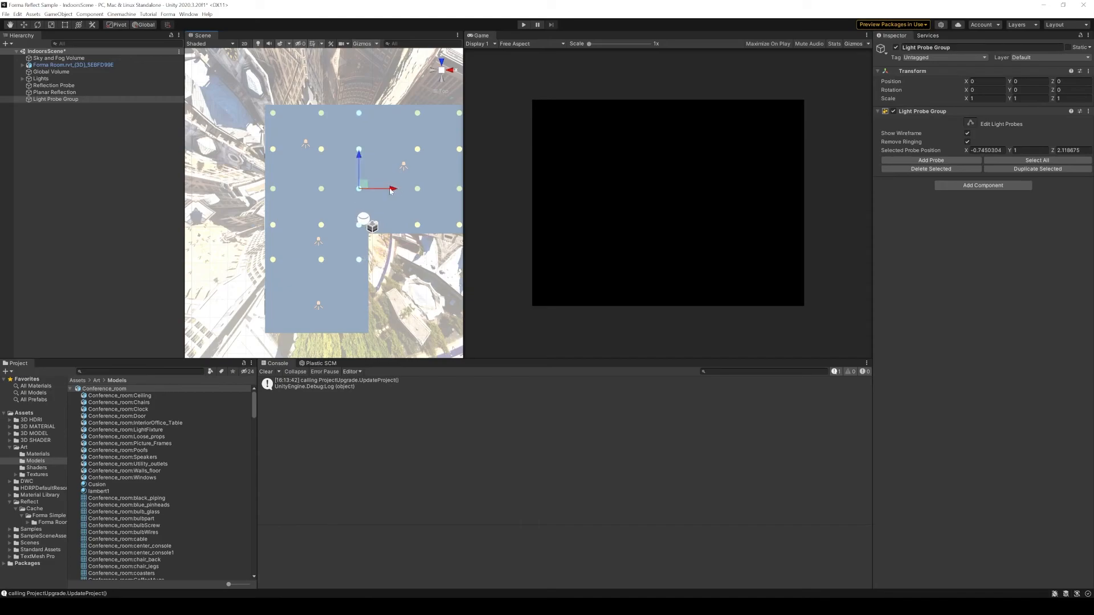
{"action": "left_click", "coordinate": [273, 259]}
{"action": "left_click_drag", "start_coordinate": [276, 233], "coordinate": [276, 244]}
{"action": "left_click", "coordinate": [389, 302]}
{"action": "middle_click_drag", "start_coordinate": [389, 302], "coordinate": [391, 241]}
Duplicate the side wing's row of light probes and move the copy toward the wing's end wall.
{"action": "left_click", "coordinate": [275, 209]}
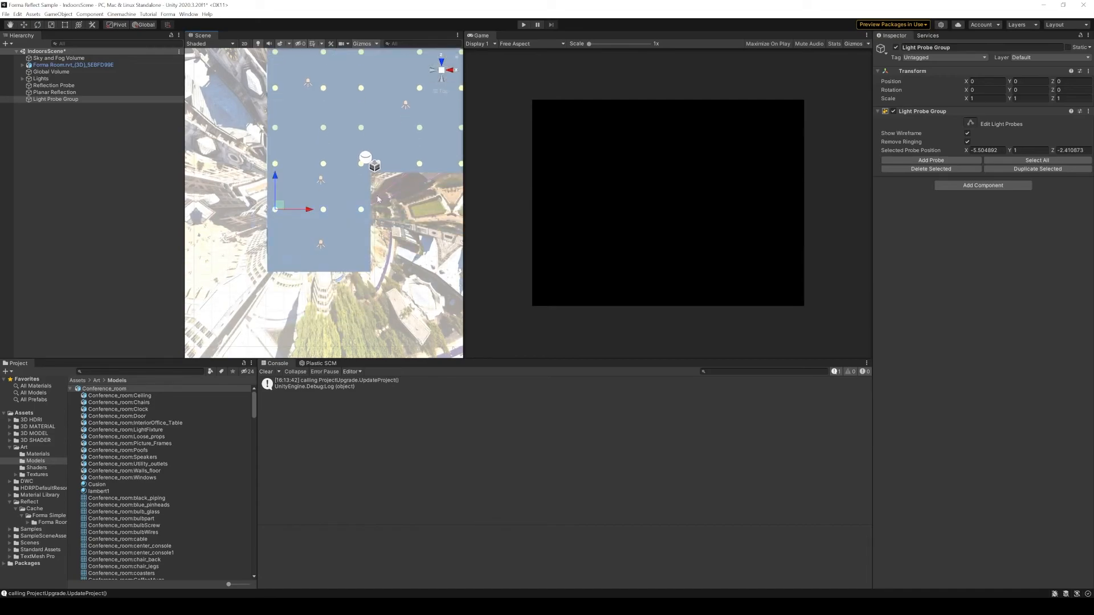
{"action": "left_click_drag", "start_coordinate": [281, 176], "coordinate": [275, 229]}
{"action": "middle_click_drag", "start_coordinate": [418, 259], "coordinate": [384, 288]}
{"action": "key", "text": "w"}
{"action": "scroll", "coordinate": [344, 211], "scroll_direction": "up", "scroll_amount": 8}
{"action": "right_click_drag", "start_coordinate": [344, 211], "coordinate": [373, 182]}
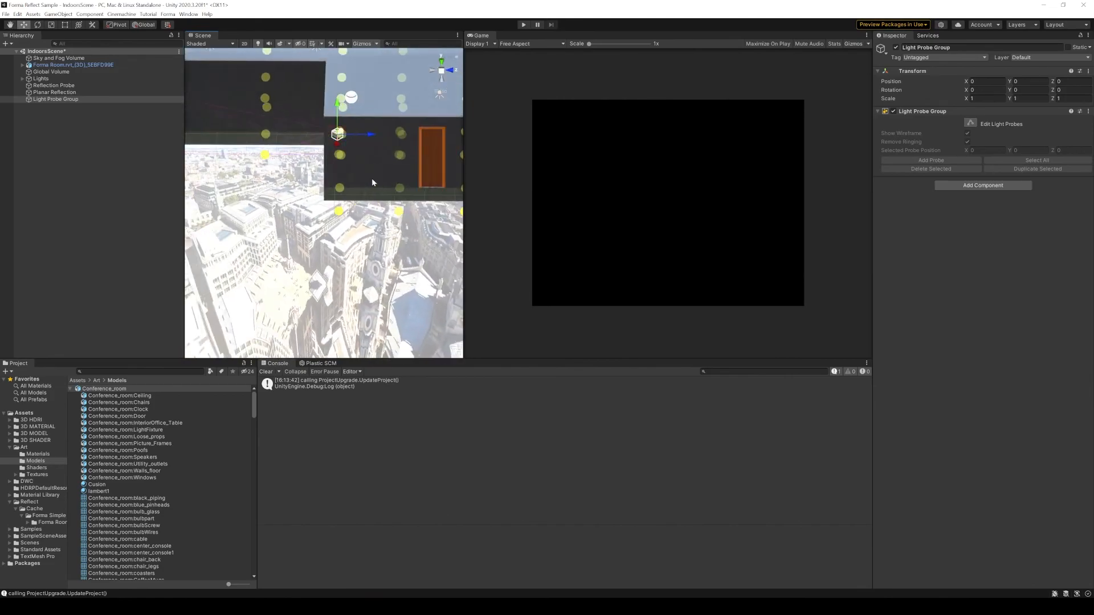
In a side view, raise all light probes and adjust the upper layer so both layers sit between floor and ceiling, then finish probe editing.
{"action": "left_click", "coordinate": [440, 78]}
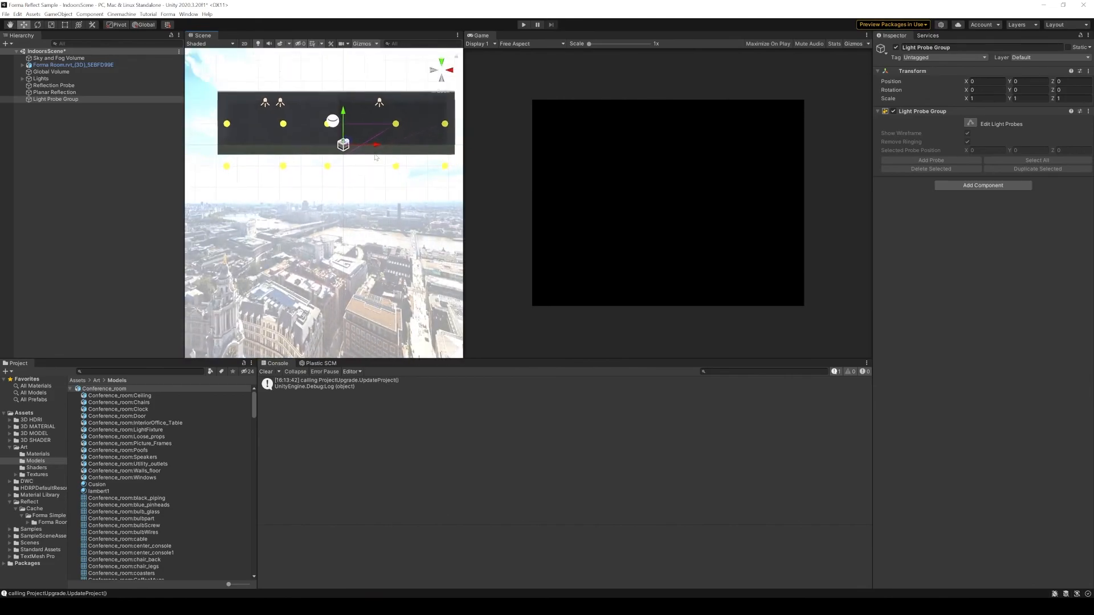
{"action": "left_click", "coordinate": [970, 123]}
{"action": "left_click_drag", "start_coordinate": [216, 112], "coordinate": [429, 209]}
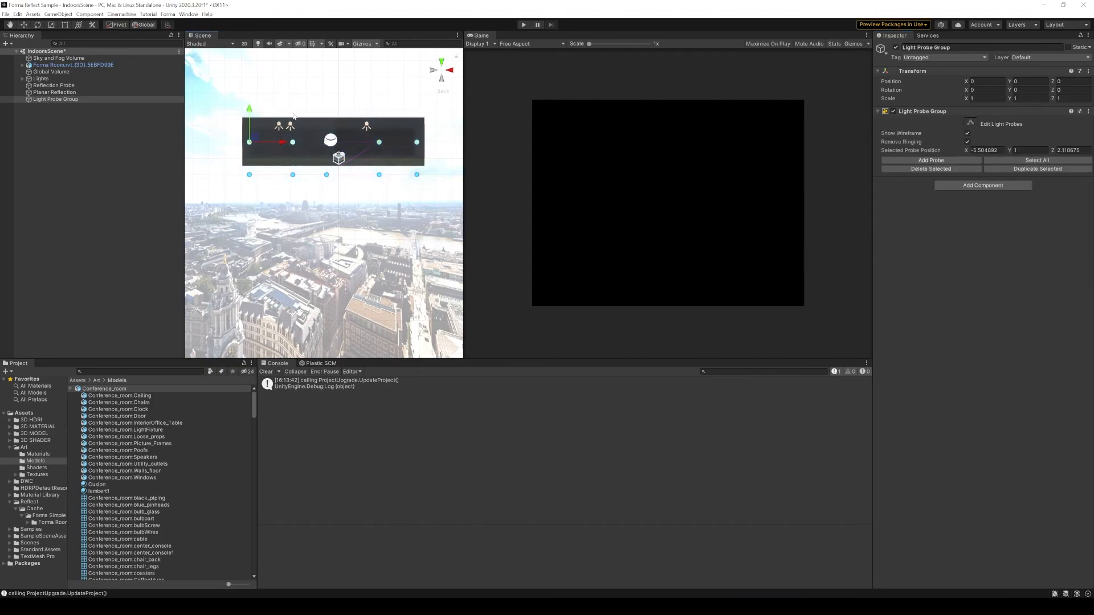
{"action": "left_click_drag", "start_coordinate": [249, 110], "coordinate": [251, 91]}
{"action": "left_click_drag", "start_coordinate": [440, 193], "coordinate": [446, 129]}
{"action": "left_click_drag", "start_coordinate": [249, 89], "coordinate": [249, 91]}
{"action": "left_click", "coordinate": [405, 73]}
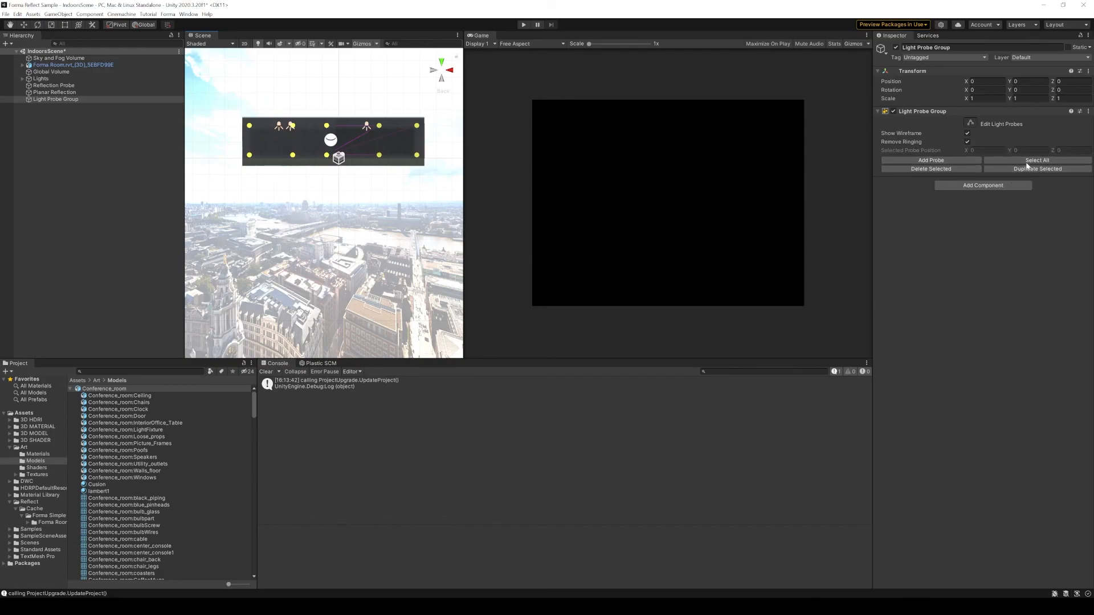
{"action": "left_click", "coordinate": [969, 124]}
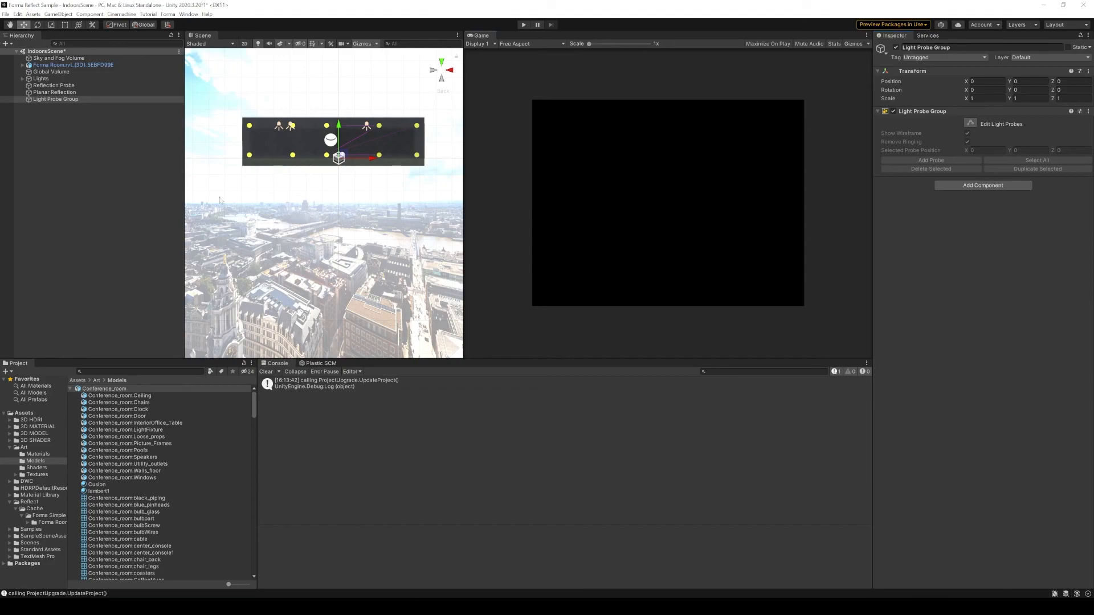
Deselect the light probe group, save the scene and return the view to the room's interior.
{"action": "left_click_drag", "start_coordinate": [434, 190], "coordinate": [259, 158]}
{"action": "left_click", "coordinate": [38, 178]}
{"action": "left_click_drag", "start_coordinate": [336, 155], "coordinate": [284, 190], "text": "alt"}
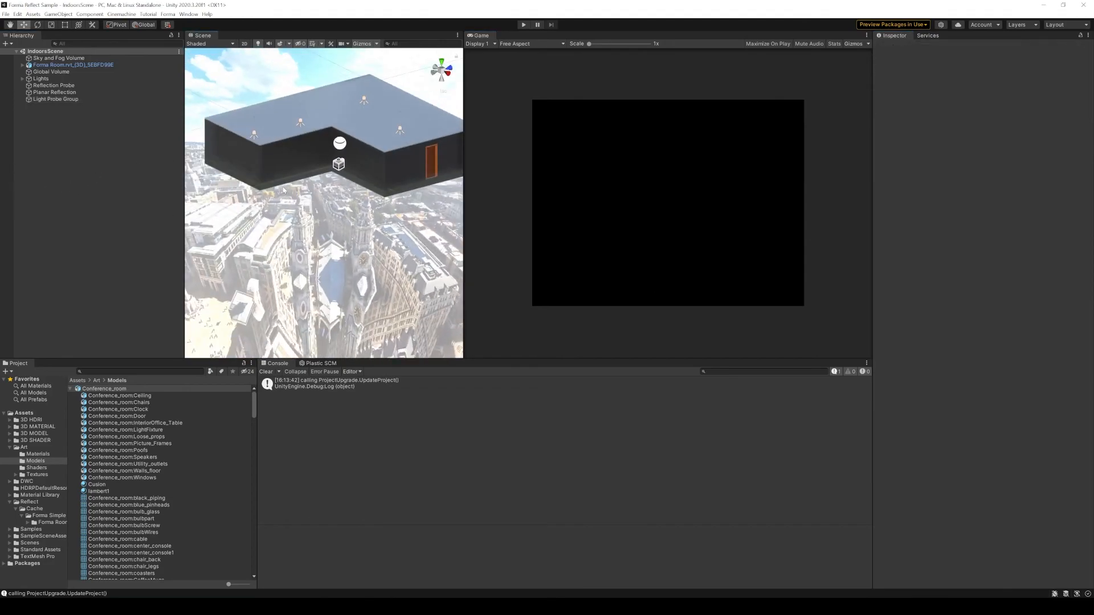
{"action": "key", "text": "w"}
{"action": "right_click_drag", "start_coordinate": [437, 92], "coordinate": [216, 174]}
{"action": "key", "text": "s"}
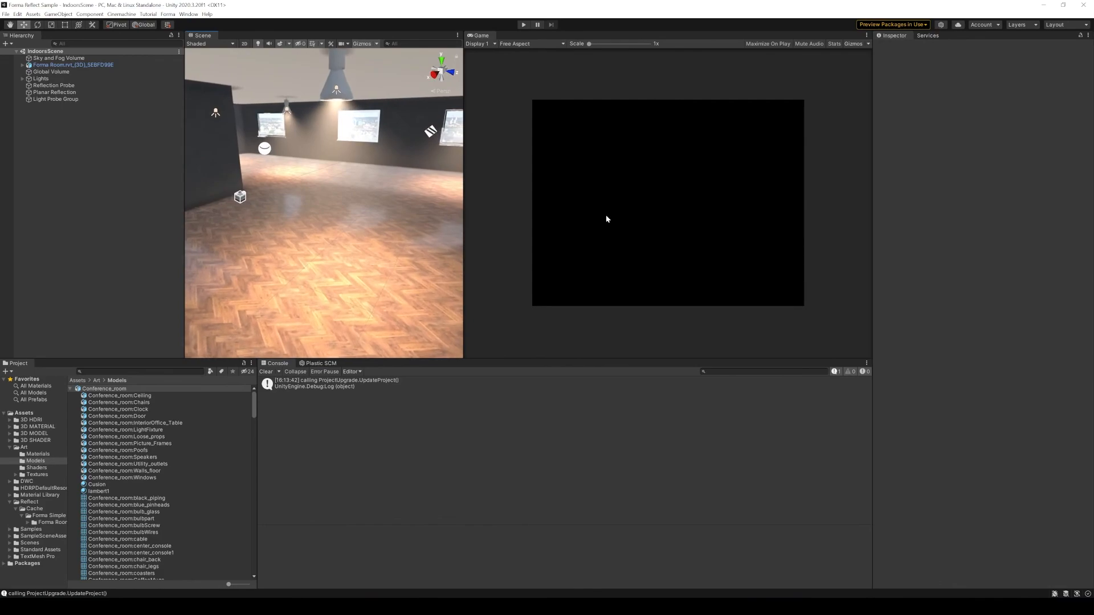